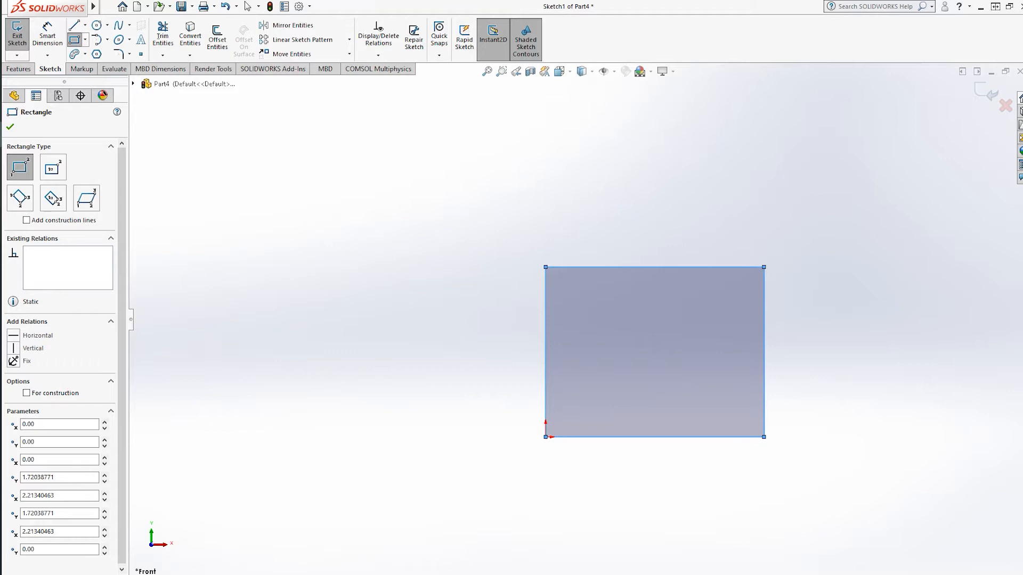
- Dimension the rectangle's bottom edge and left edge at 1.5 in each
click(47, 35)
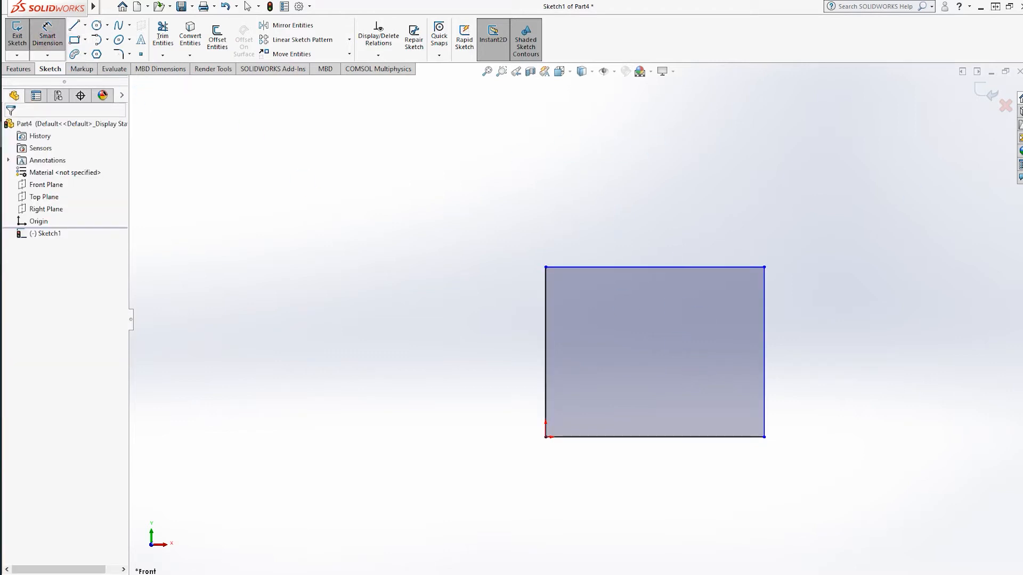
click(627, 438)
click(661, 523)
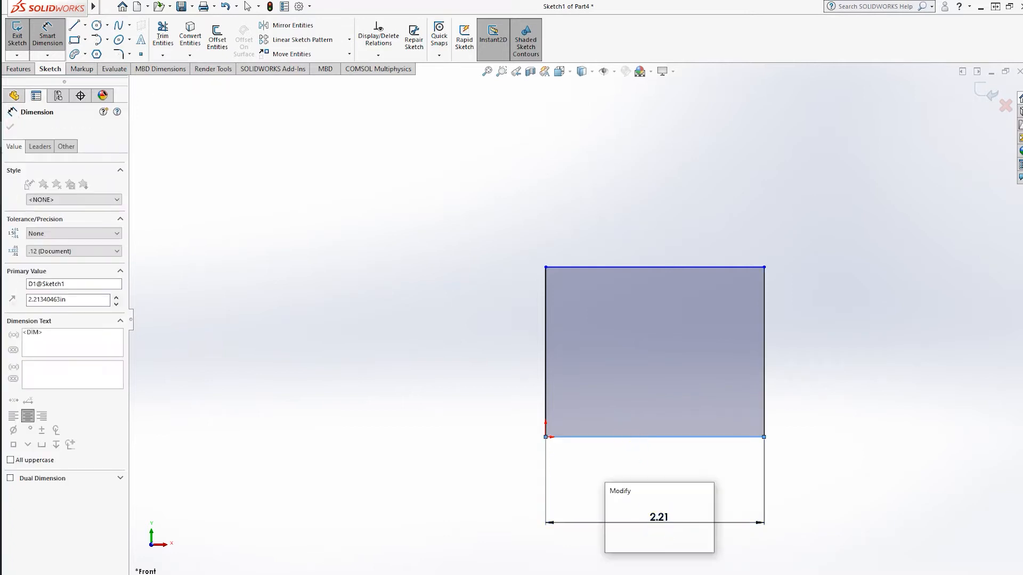
text(1.5)
key(Return)
click(545, 293)
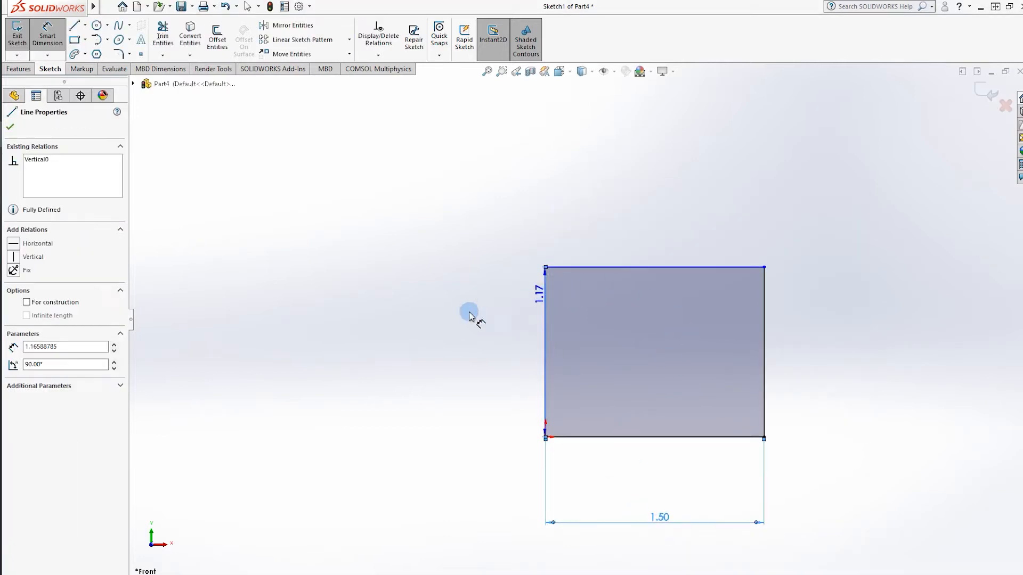
click(300, 361)
text(1.5)
key(Return)
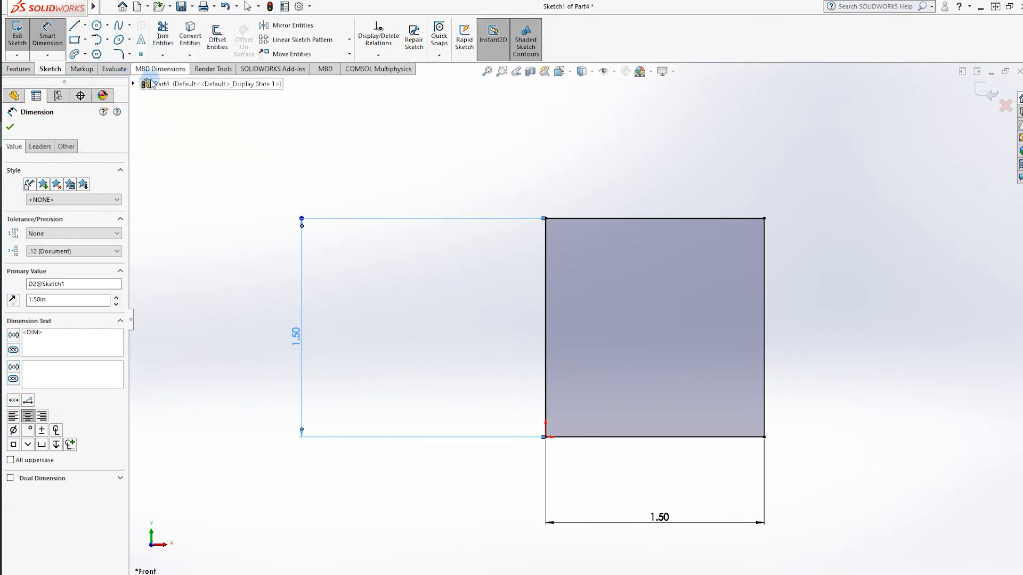
- Sketch circles centred on the square's lower-left, upper-left and lower-right corners, the first two with radii of about 0.27 and 0.32 in
click(97, 25)
click(546, 437)
click(569, 407)
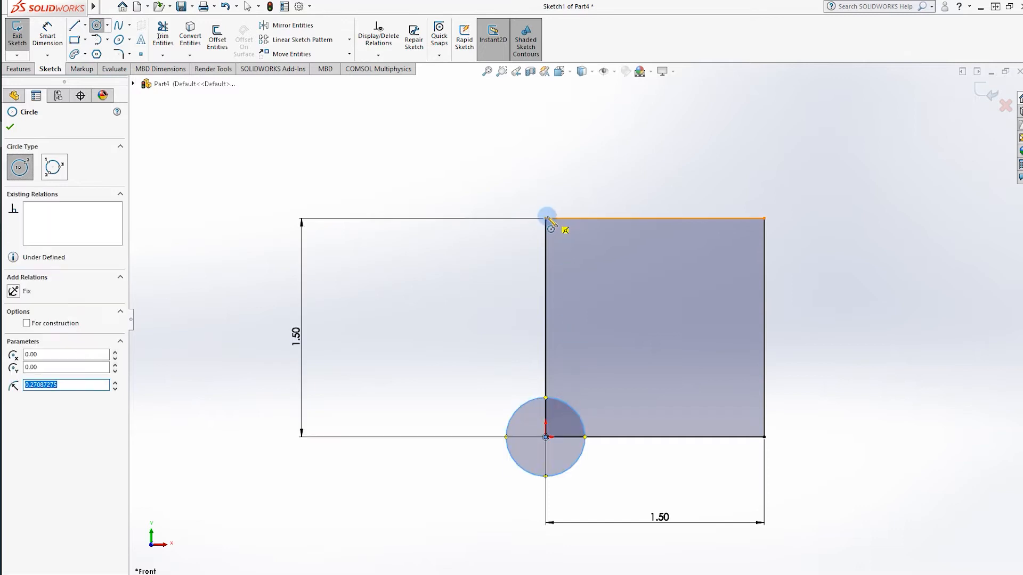
click(545, 219)
click(589, 205)
click(764, 437)
click(788, 417)
- Dimension the upper-left circle with a diameter of 0.75 in
click(47, 36)
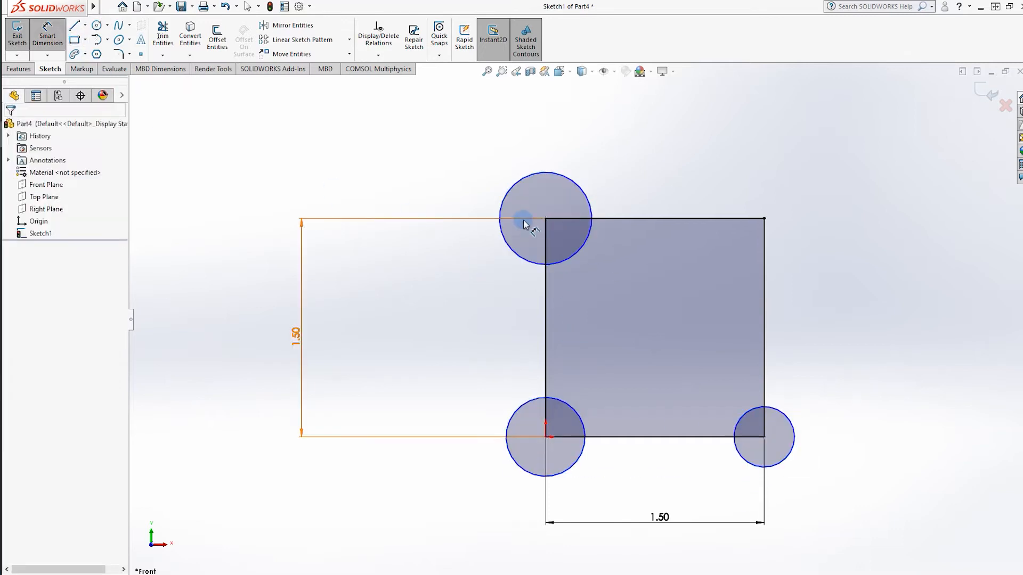
click(585, 249)
click(646, 145)
text(0.75)
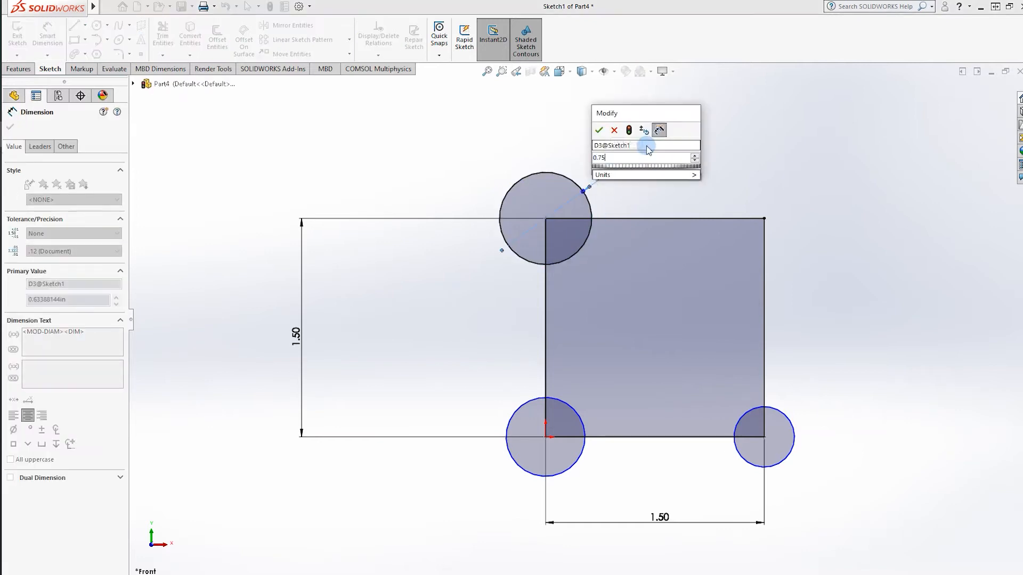
key(Return)
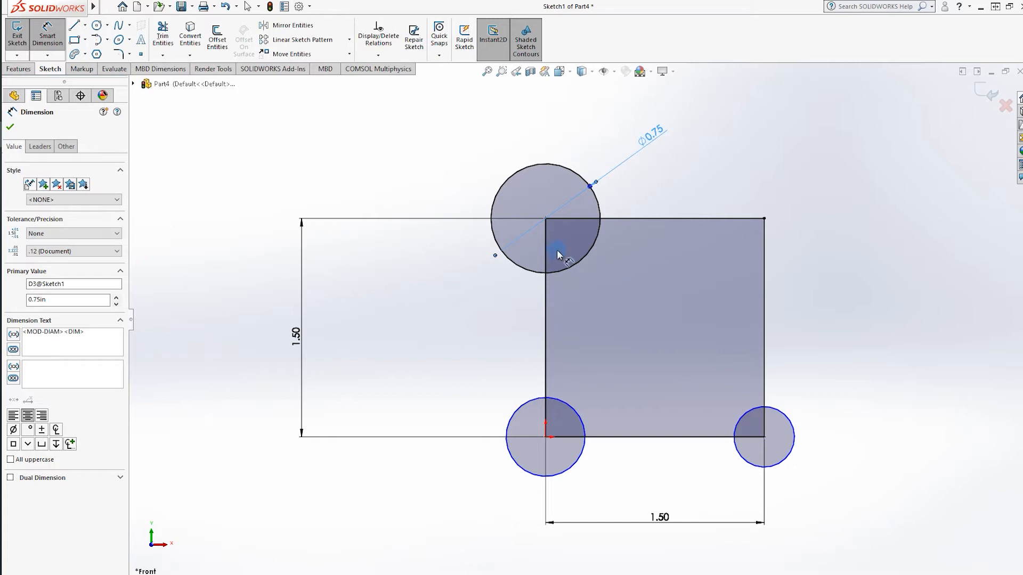
- Sketch a smaller concentric circle inside each of the three corner circles, the upper-left one about 0.22 in in radius
click(96, 29)
click(546, 218)
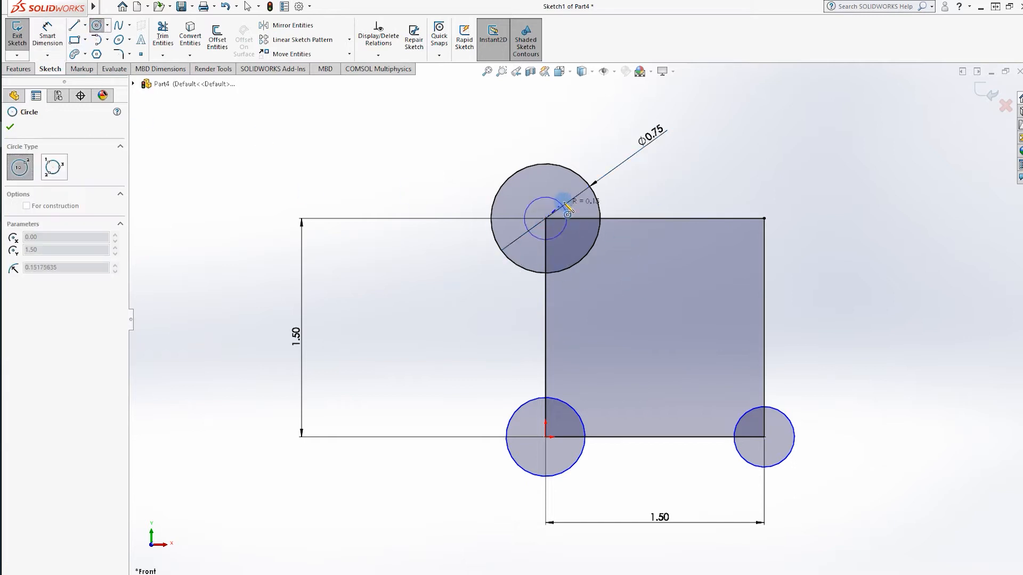
click(568, 197)
click(545, 436)
click(563, 422)
click(764, 437)
click(780, 437)
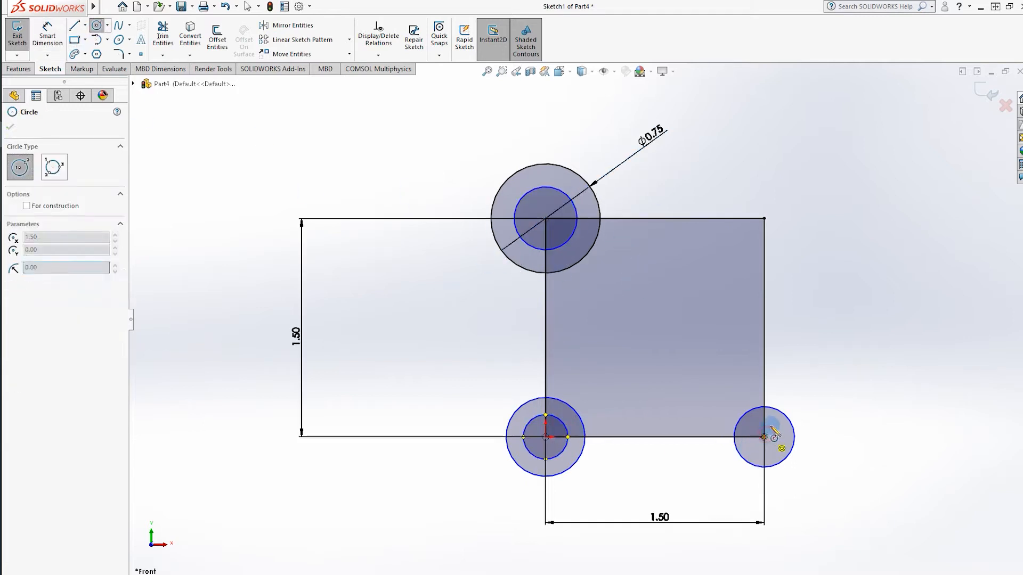
- Dimension the upper-left inner circle with a diameter of 0.50 in
click(47, 35)
click(515, 218)
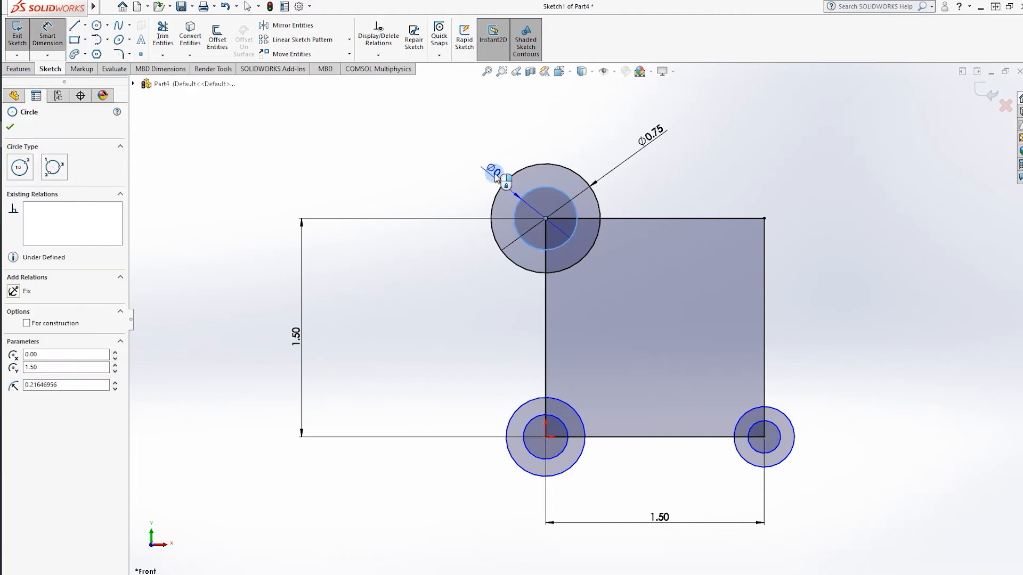
click(488, 159)
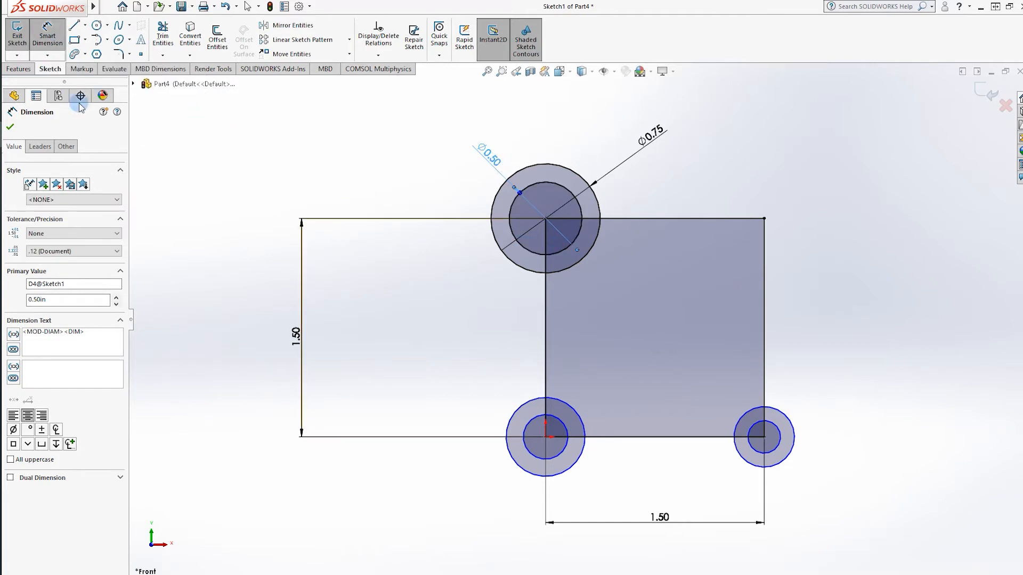
click(45, 45)
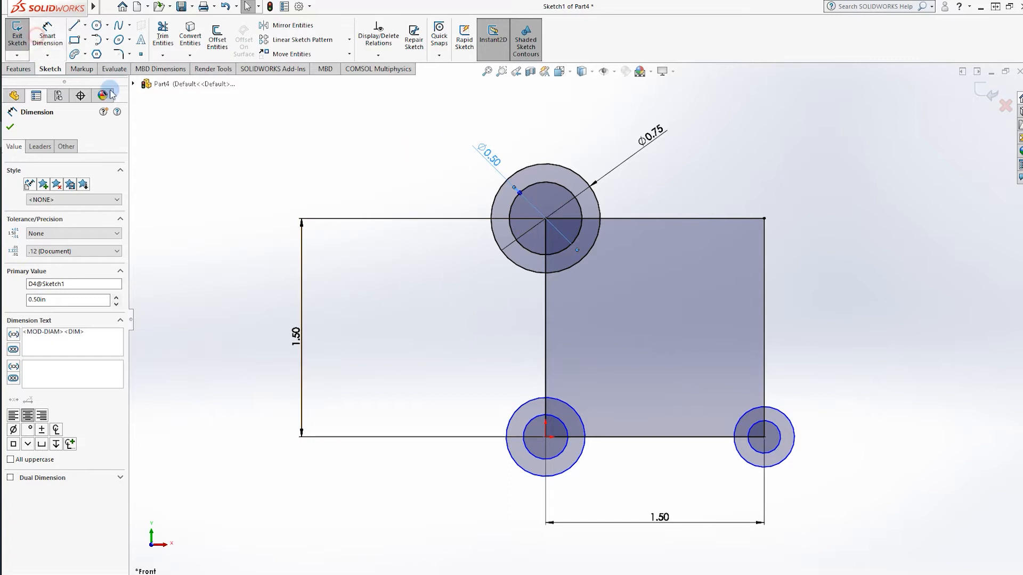
click(497, 256)
ctrl+click(523, 403)
ctrl+click(743, 415)
right_click(750, 410)
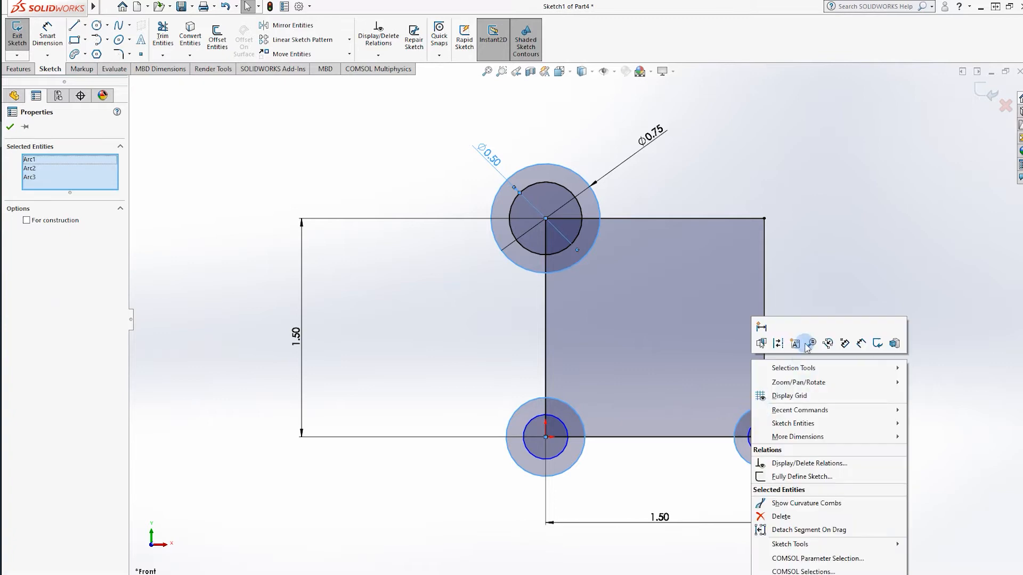
click(817, 303)
- Apply an Equal relation to the three outer corner circles
click(794, 432)
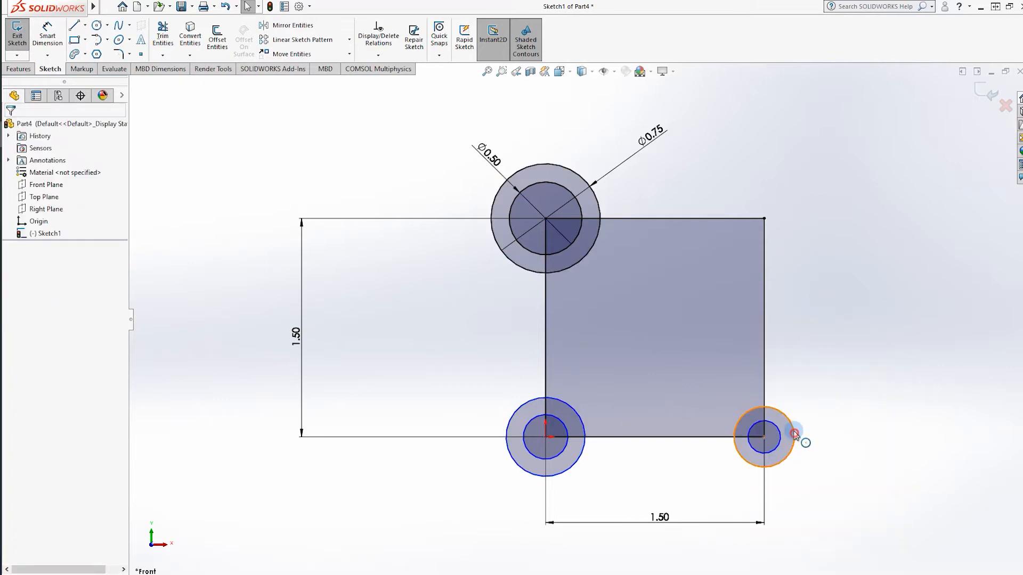
ctrl+click(586, 251)
ctrl+click(535, 418)
ctrl+click(519, 409)
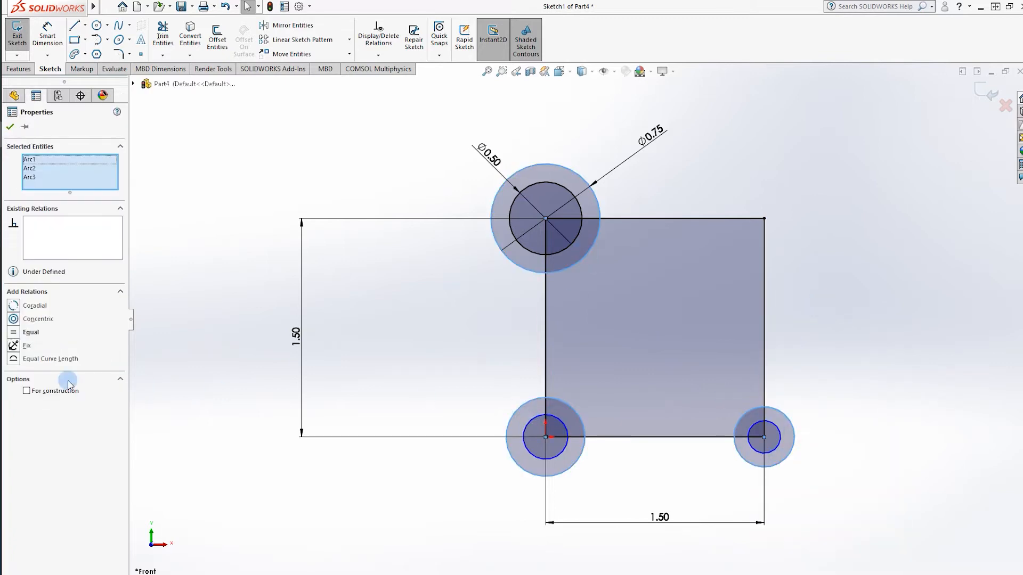
click(14, 333)
click(474, 267)
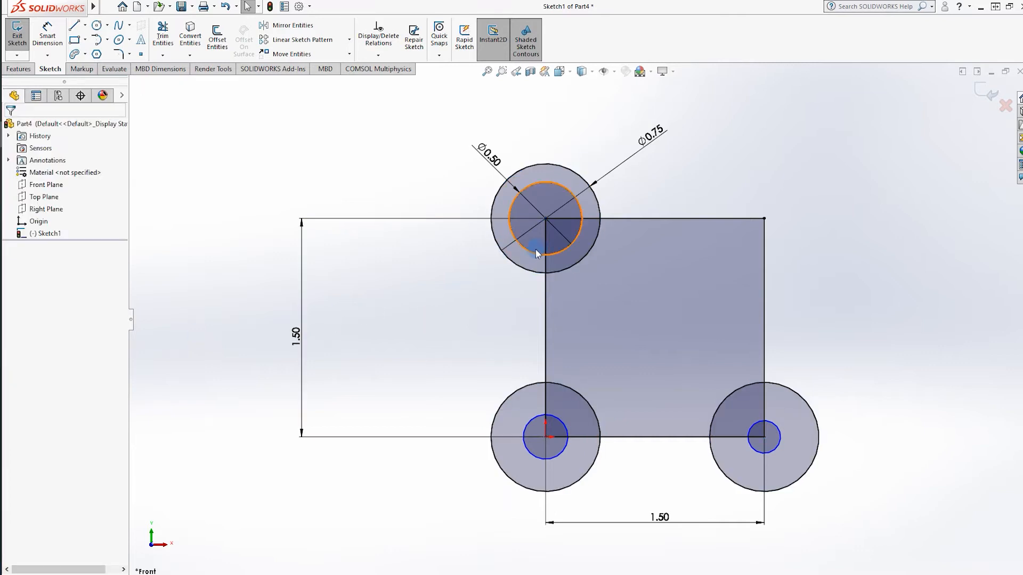
- Apply an Equal relation to the three inner corner circles
click(540, 272)
ctrl+click(535, 424)
ctrl+click(776, 428)
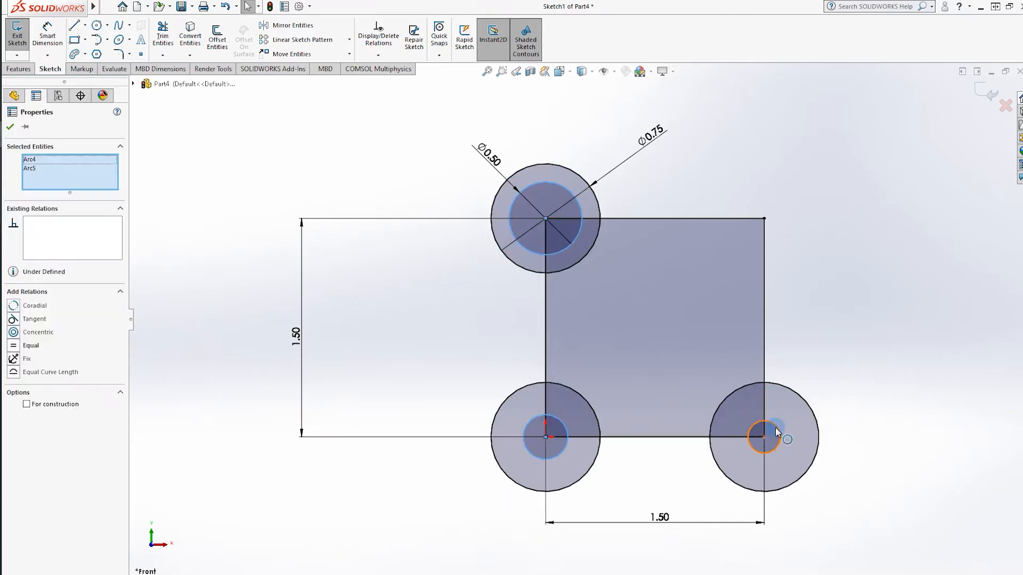
click(15, 332)
click(831, 398)
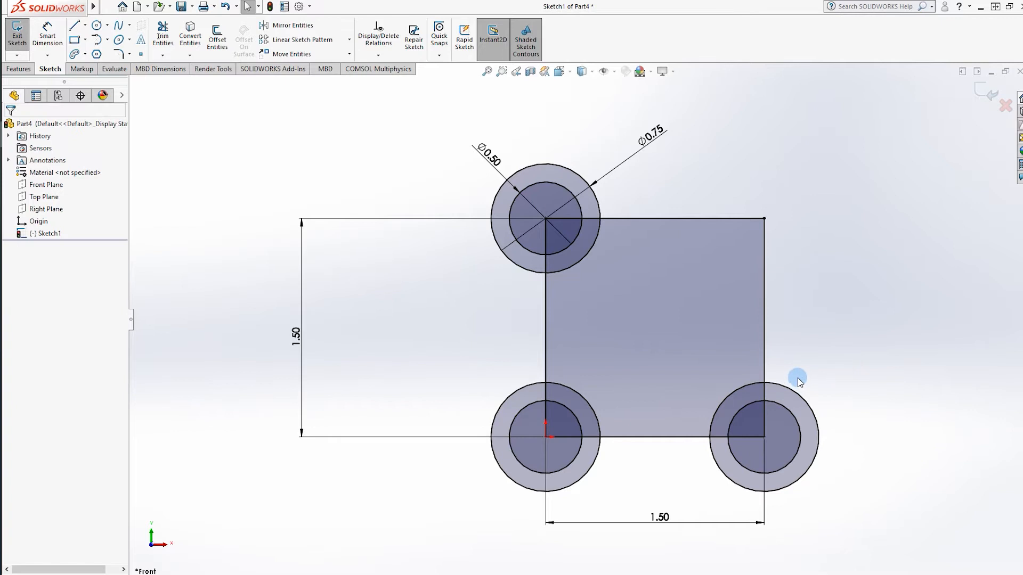
- Sketch a vertical line joining the leftmost points of the upper-left and lower-left outer circles
key(l)
click(491, 218)
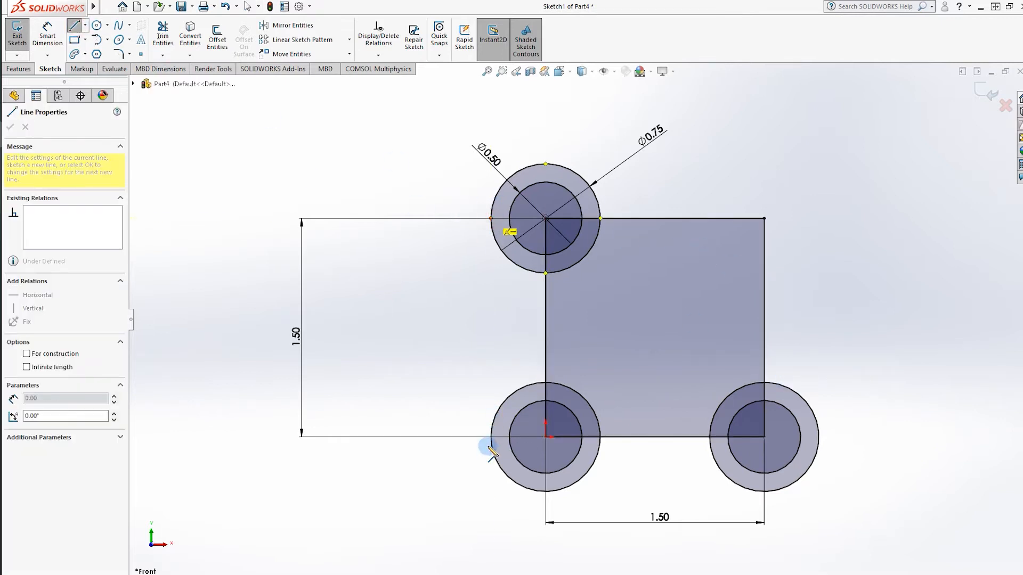
click(490, 437)
right_click(405, 309)
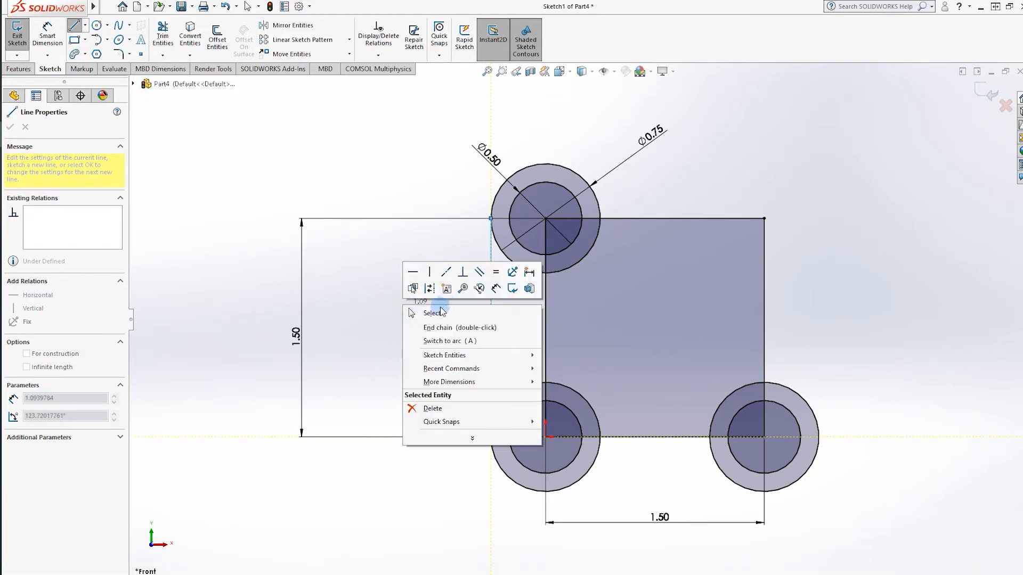
click(423, 308)
- Sketch a horizontal line joining the lowest points of the lower-left and lower-right outer circles
click(80, 26)
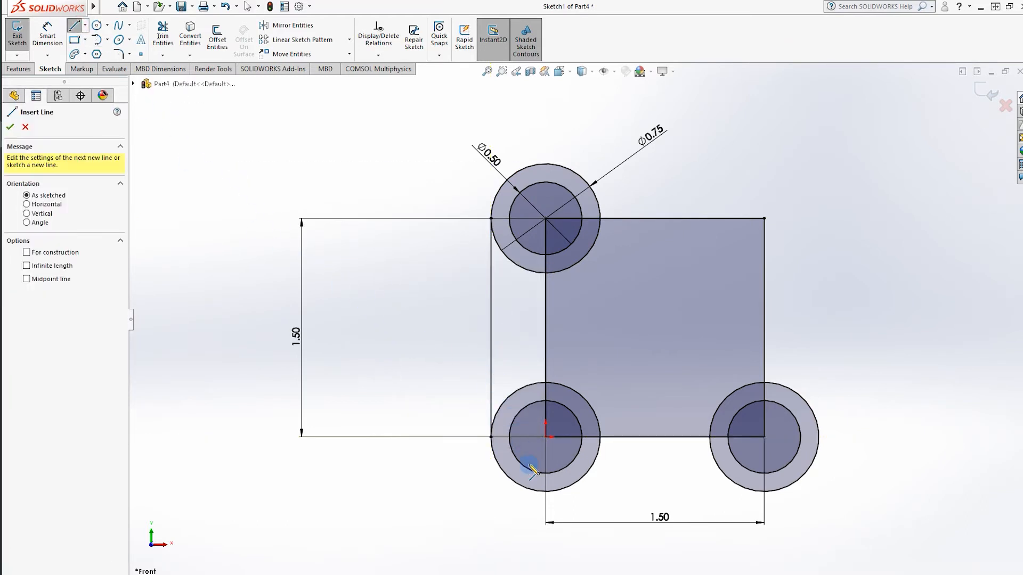
click(546, 491)
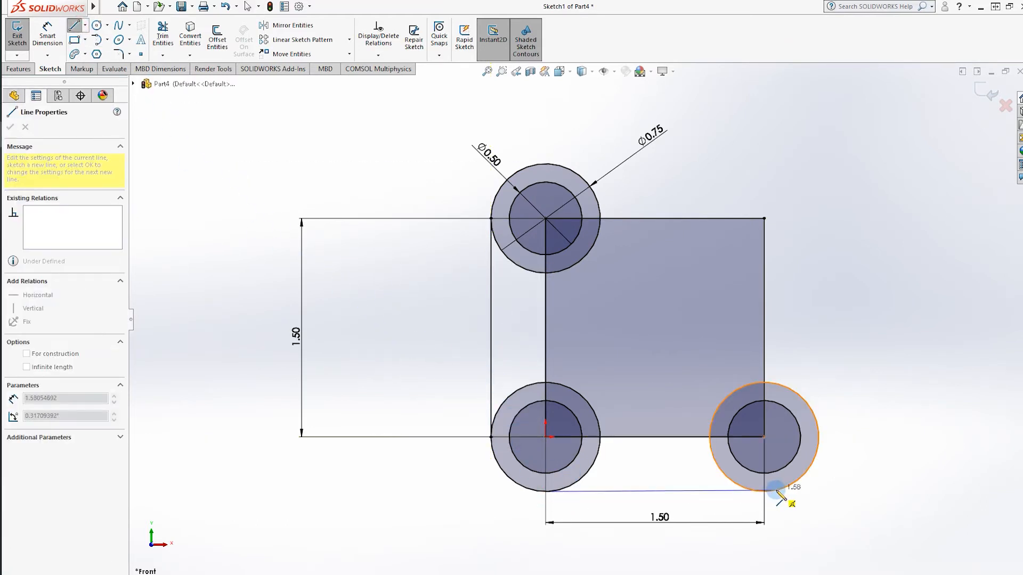
click(764, 491)
key(Escape)
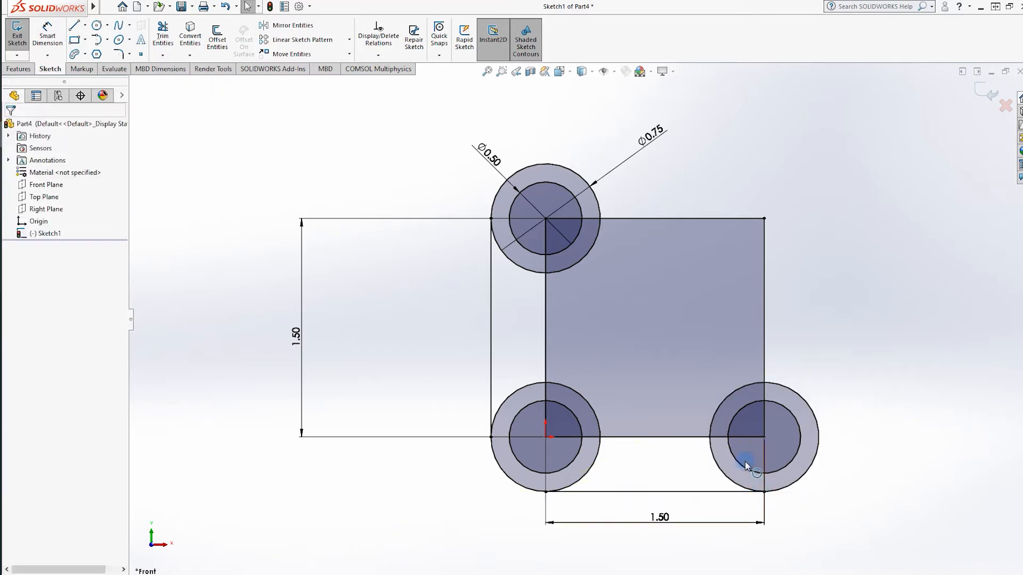
- Sketch a diagonal line running past the outer sides of the upper-left and lower-right circles, overshooting both
click(78, 28)
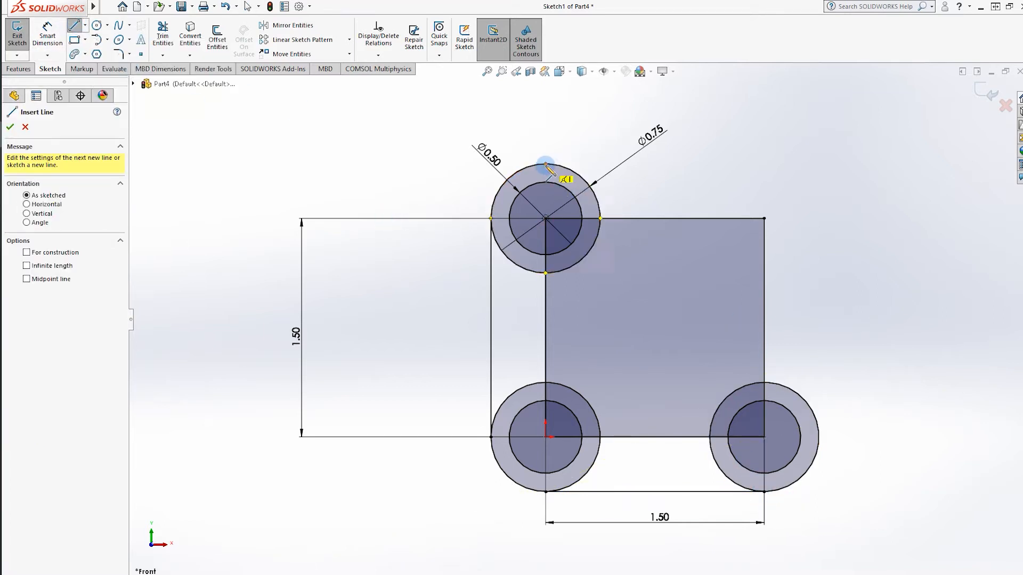
drag(538, 136, 857, 439)
key(Escape)
- Make the diagonal line tangent to the outer circles at the lower-right and upper-left corners
click(835, 417)
ctrl+click(819, 436)
click(14, 311)
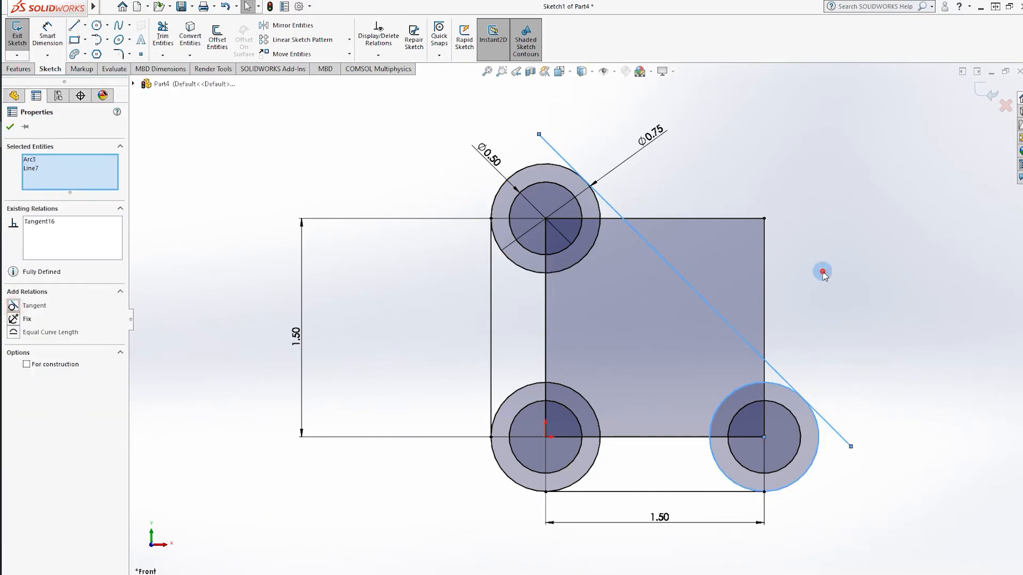
click(822, 272)
click(563, 154)
ctrl+click(573, 172)
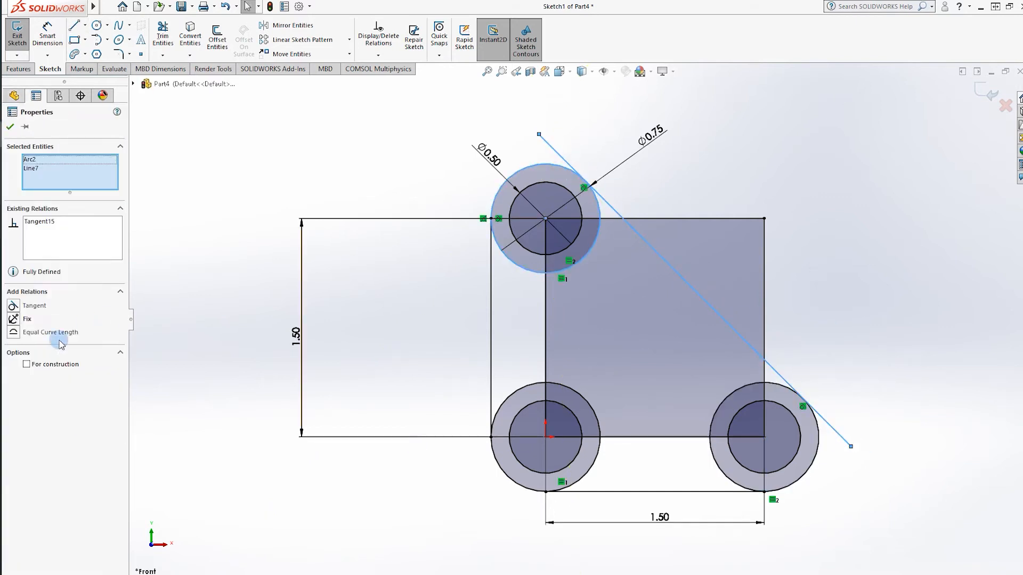
click(696, 171)
- Trim both overhanging ends of the diagonal line back to its tangent points on the outer circles
click(163, 36)
drag(531, 152, 644, 154)
mouse_move(875, 477)
mouse_down()
mouse_move(858, 375)
mouse_move(842, 498)
mouse_up()
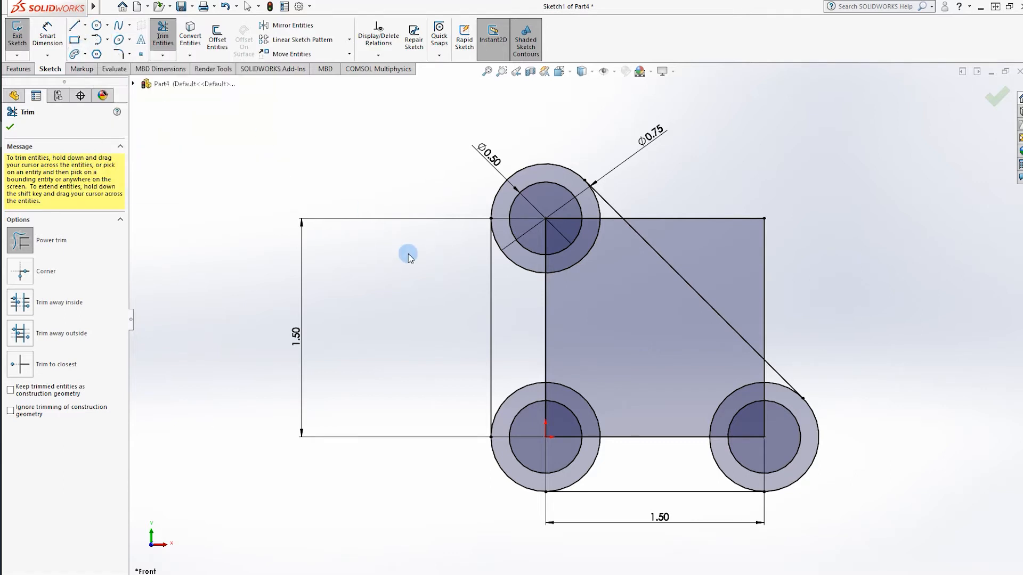
- Sketch a diagonal centerline from the origin to the square's upper-right corner
click(85, 25)
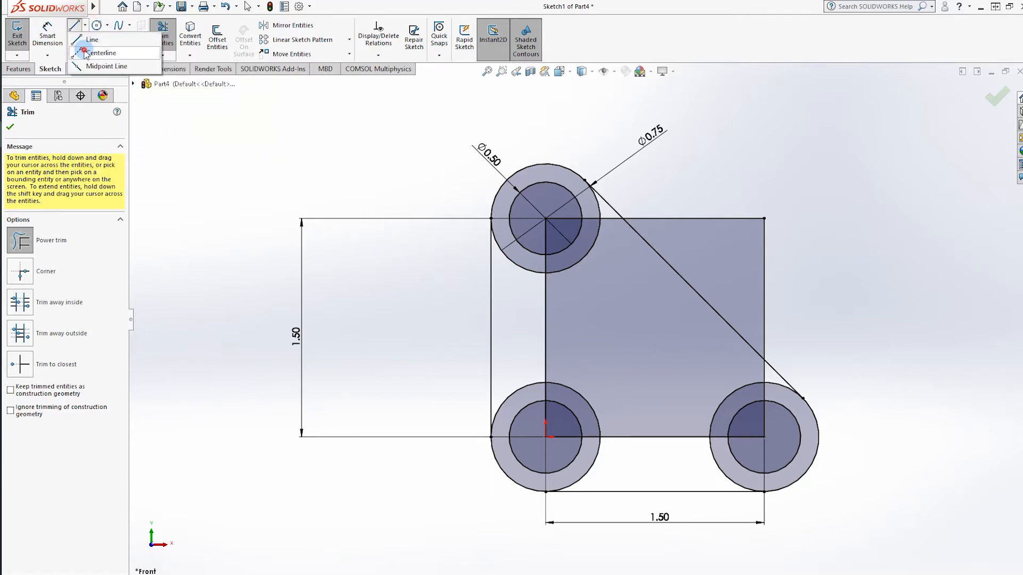
click(98, 51)
click(547, 438)
click(765, 219)
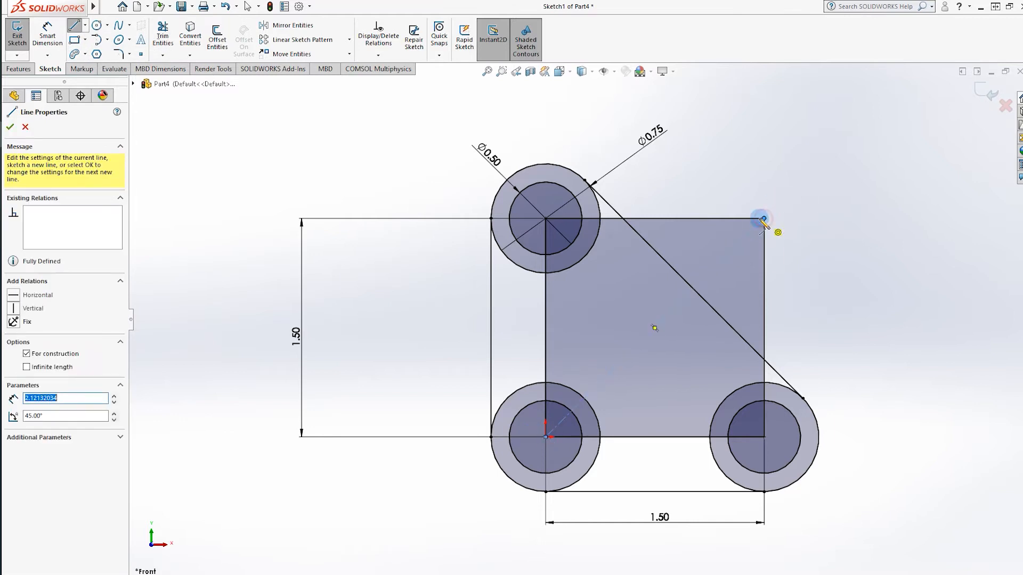
key(Escape)
click(85, 40)
click(102, 66)
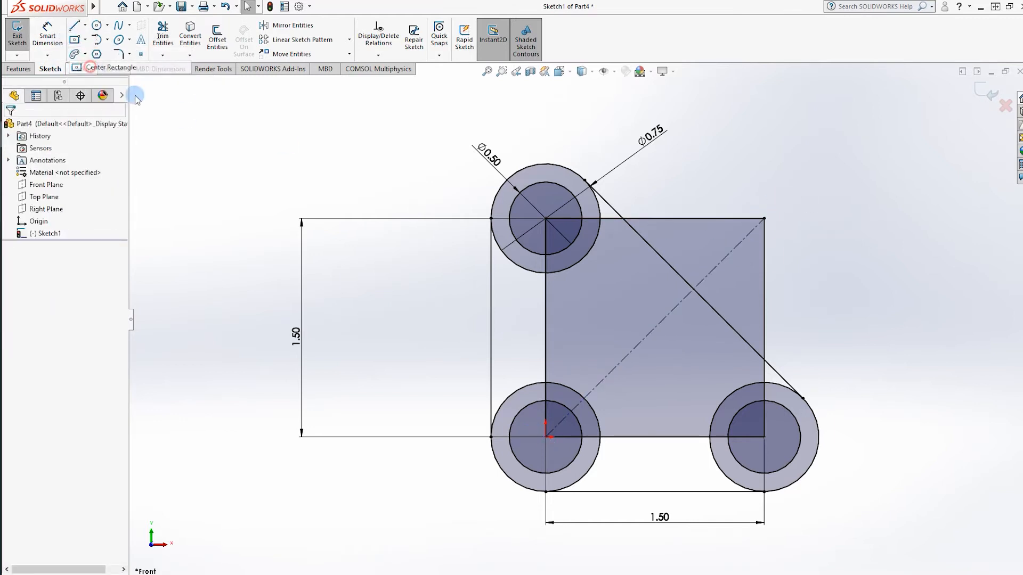
click(650, 333)
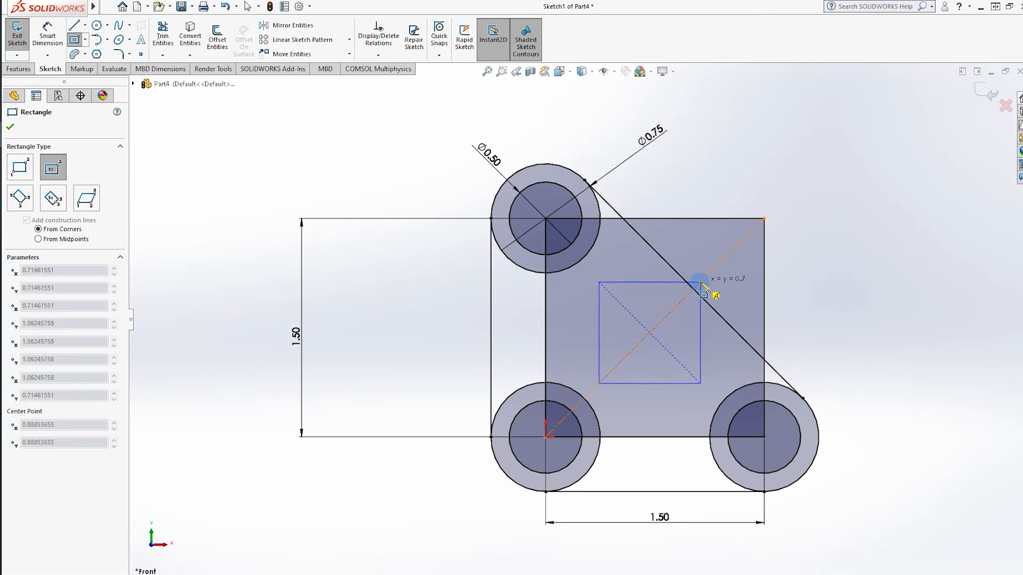
key(Escape)
- Sketch a center rectangle about 0.54 by 0.71 in, centered near the middle of the diagonal centerline
click(85, 40)
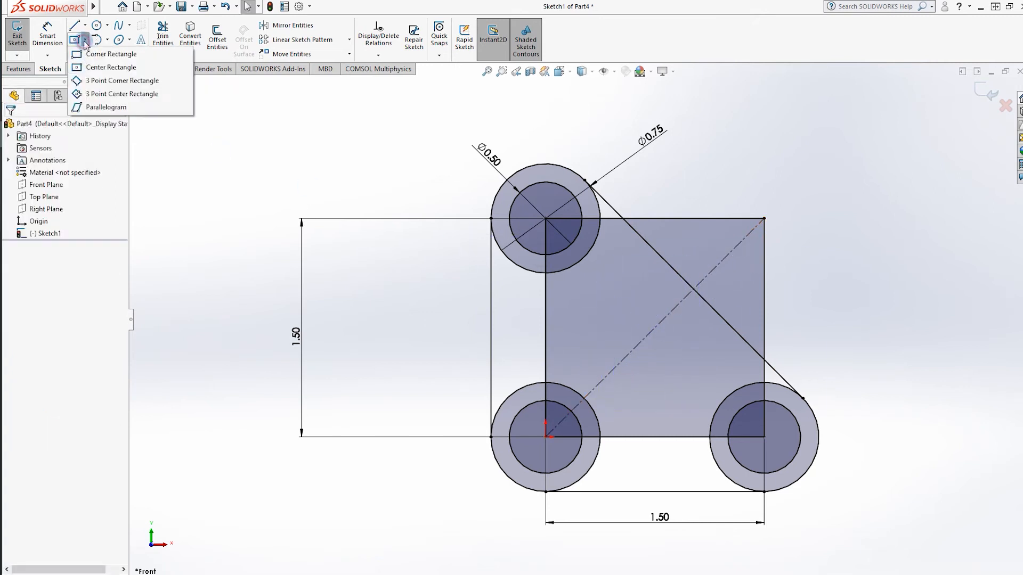
click(97, 67)
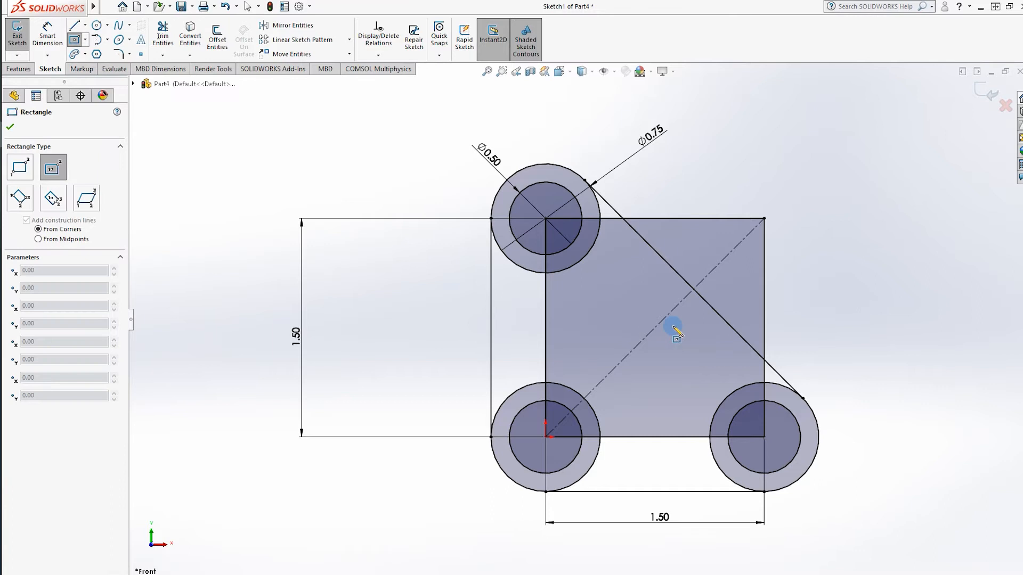
click(643, 338)
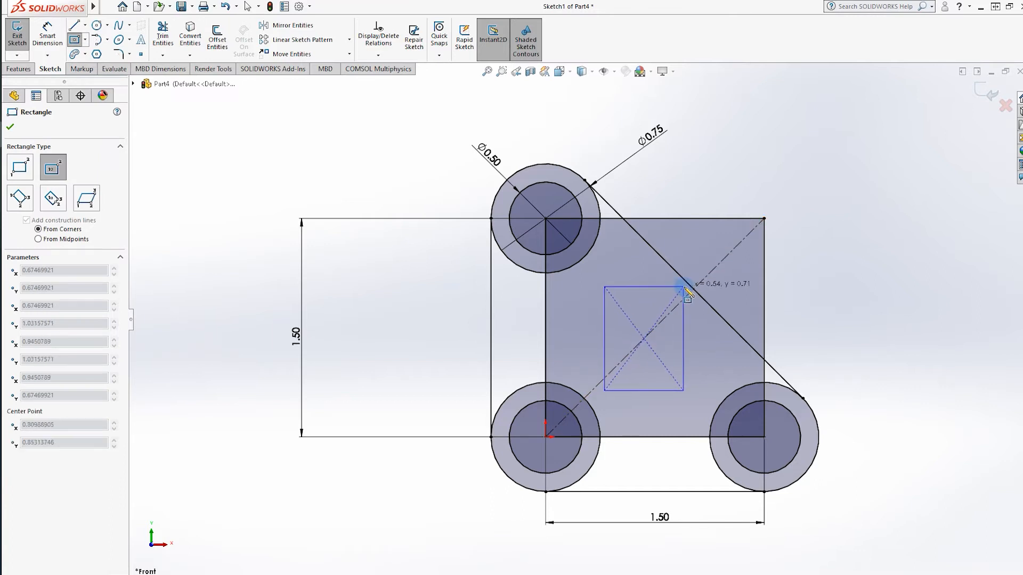
click(684, 286)
key(Escape)
- Try to dimension the angle between the rectangle's lower edge and the diagonal centerline, then undo the center rectangle
click(52, 39)
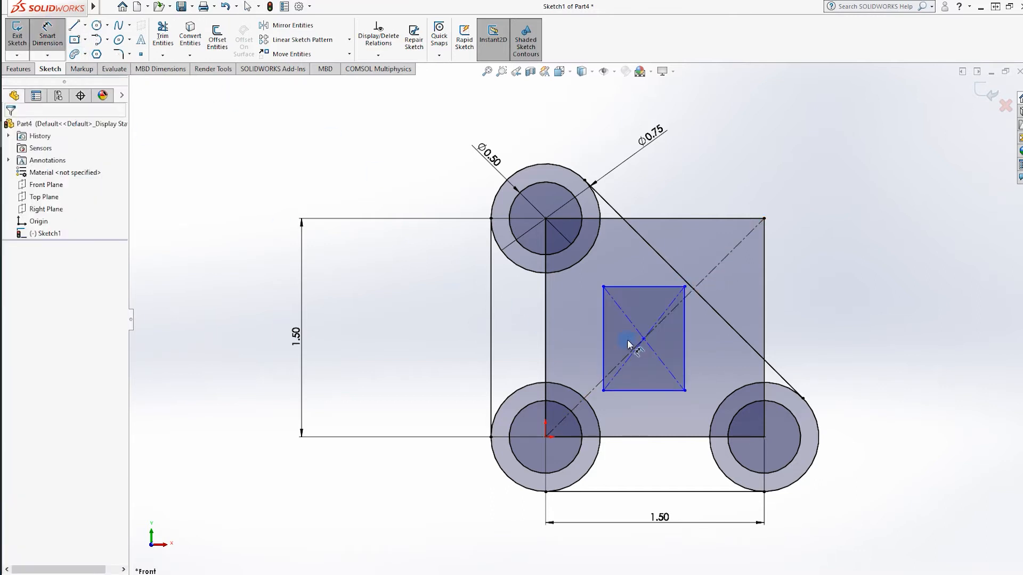
click(646, 391)
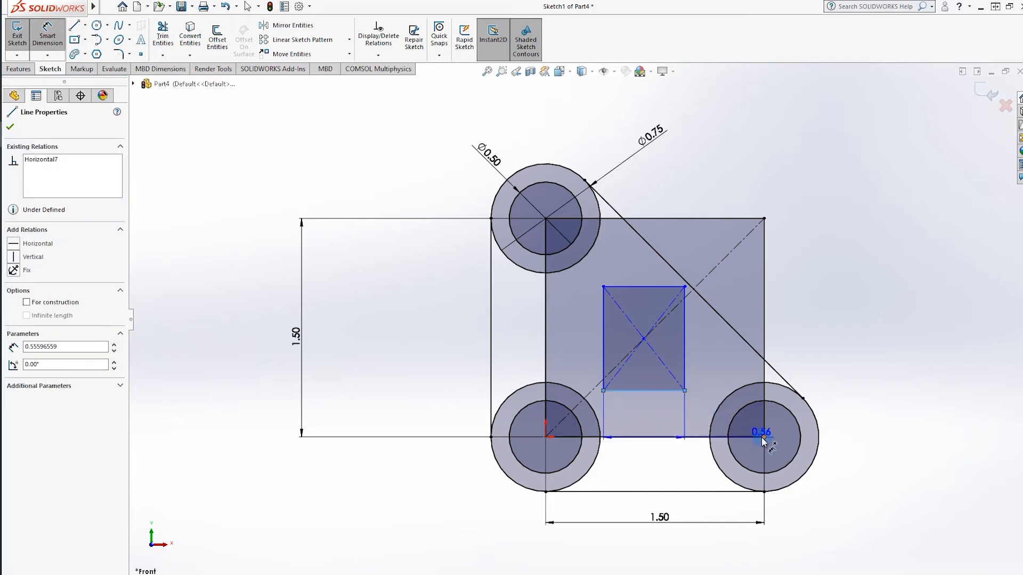
click(699, 283)
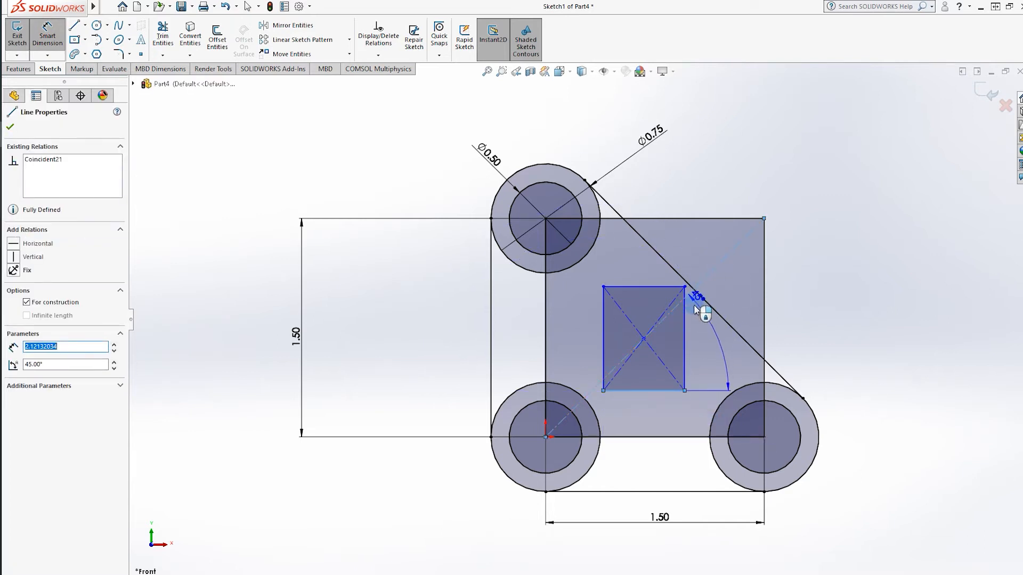
click(704, 340)
click(366, 170)
key(Escape)
key(ctrl+z)
- Sketch two connected slanted lines forming an inverted V across the upper part of the diagonal tangent line
click(81, 28)
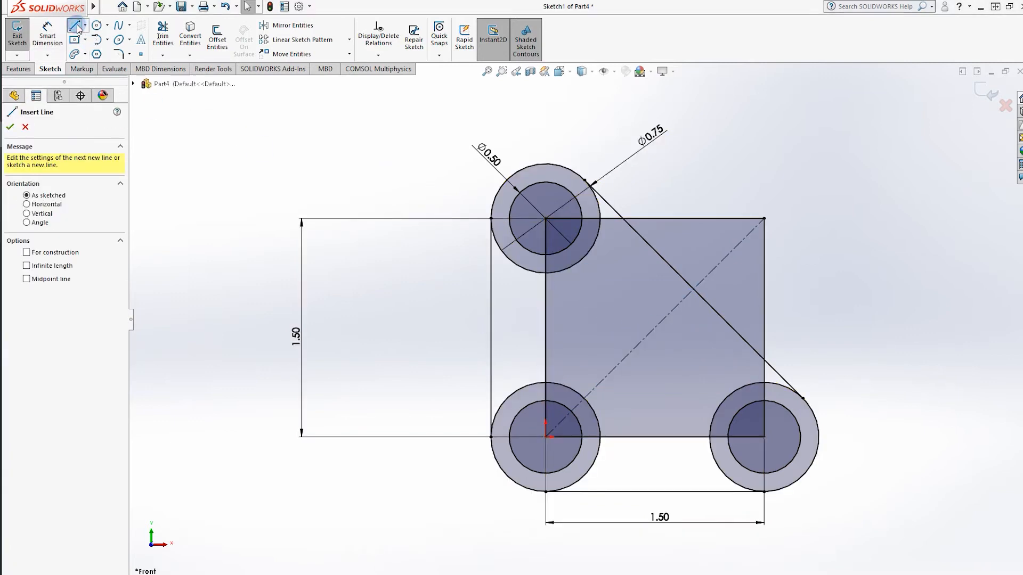
click(596, 300)
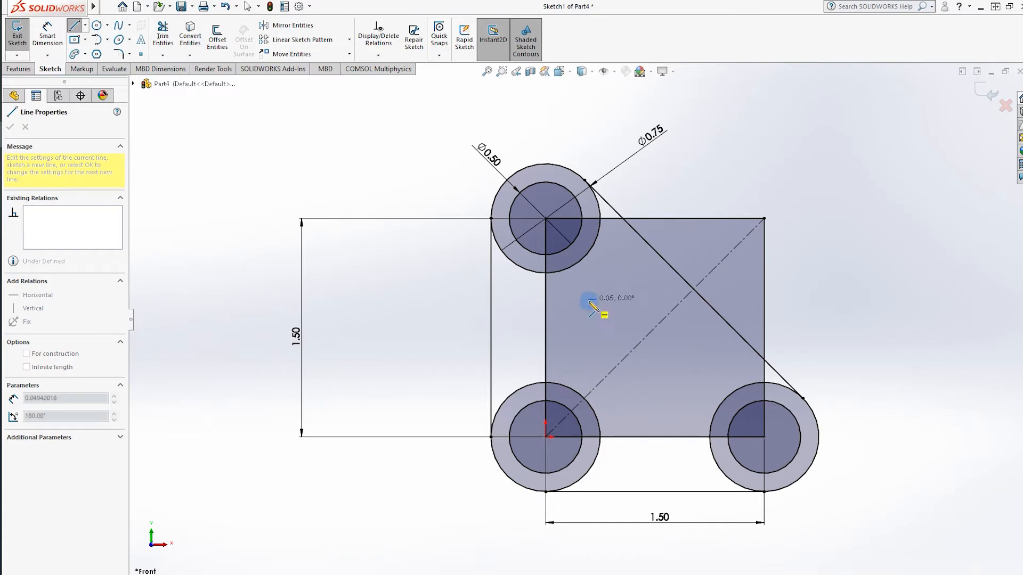
click(670, 233)
click(729, 300)
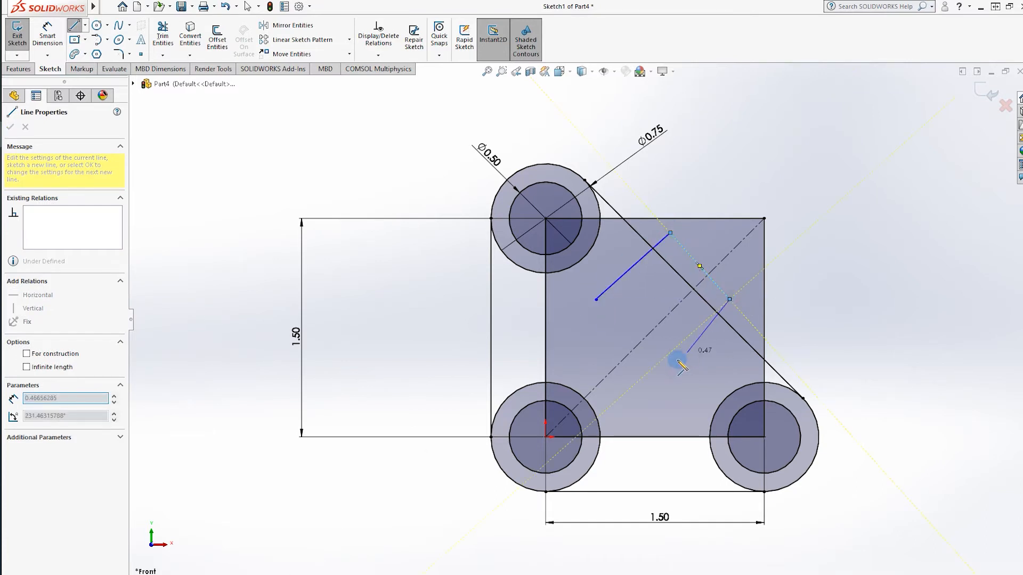
key(Escape)
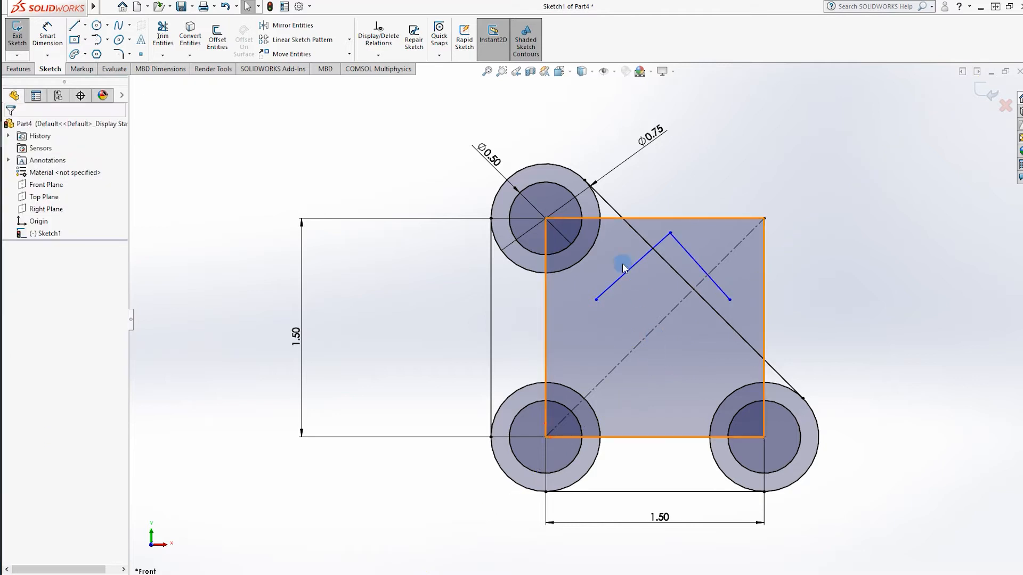
- Delete both freehand slanted lines
click(627, 267)
key(Delete)
click(698, 265)
key(Delete)
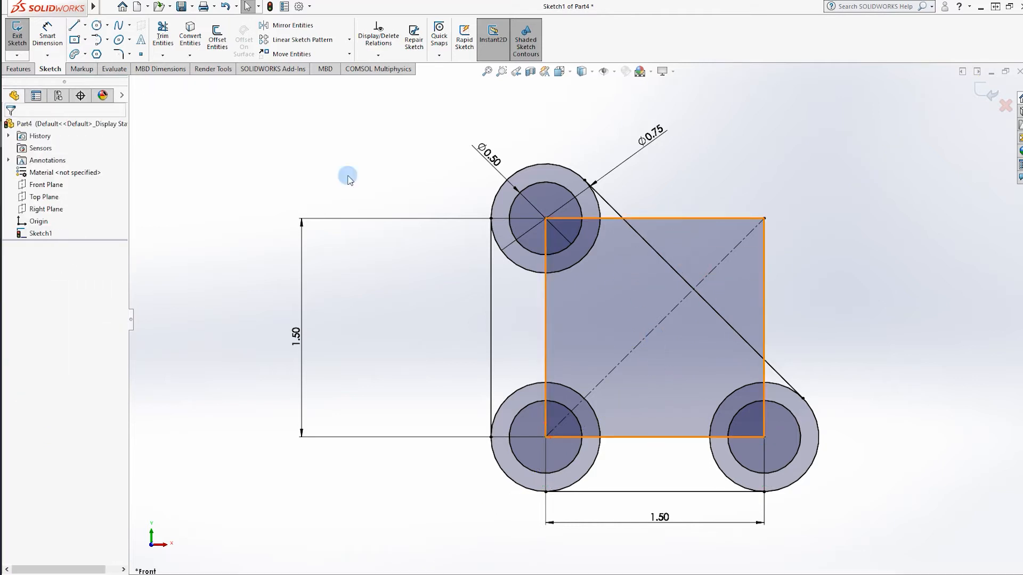
- Offset the diagonal centerline by 0.5 in bi-directionally, with dimensions added
click(216, 40)
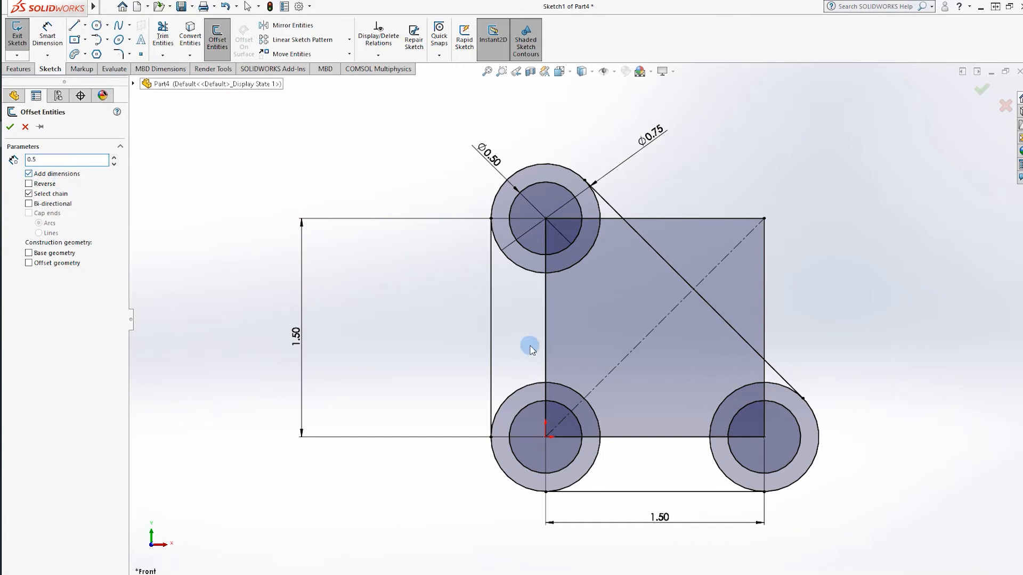
click(652, 325)
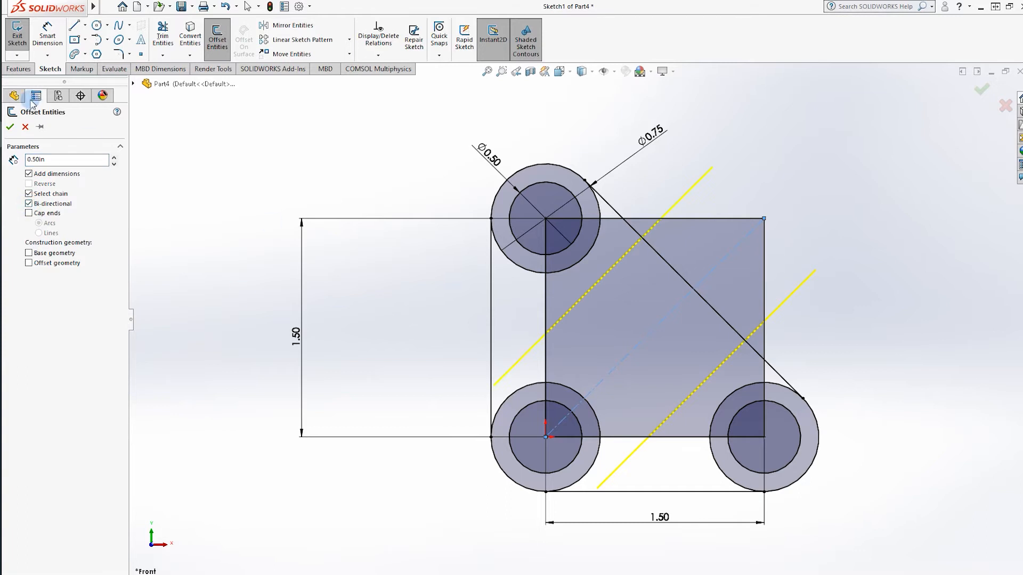
click(10, 127)
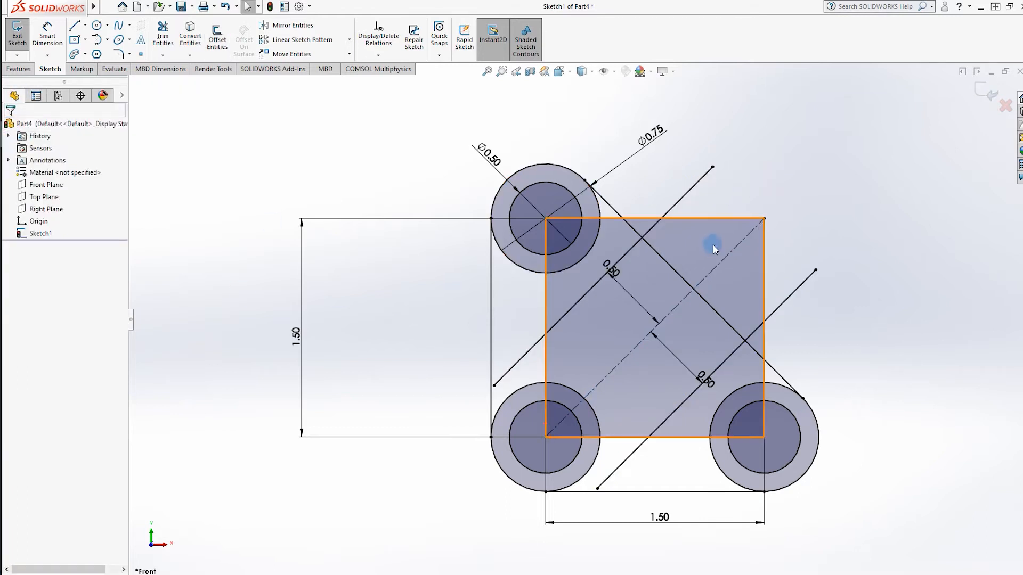
click(457, 299)
- Sketch a perpendicular cross line about 1.00 in long between the two offset lines, near the origin
click(74, 25)
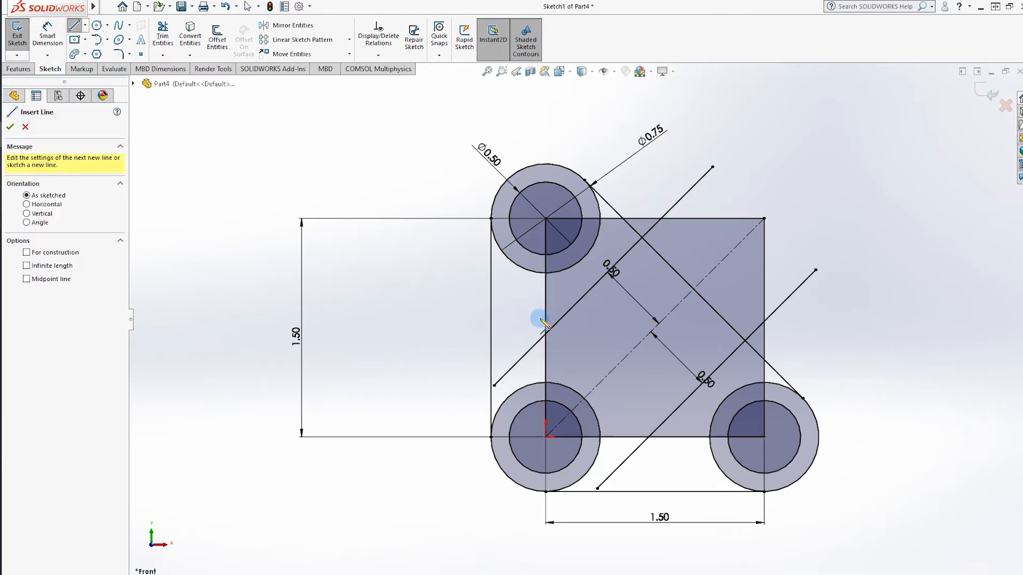
click(560, 320)
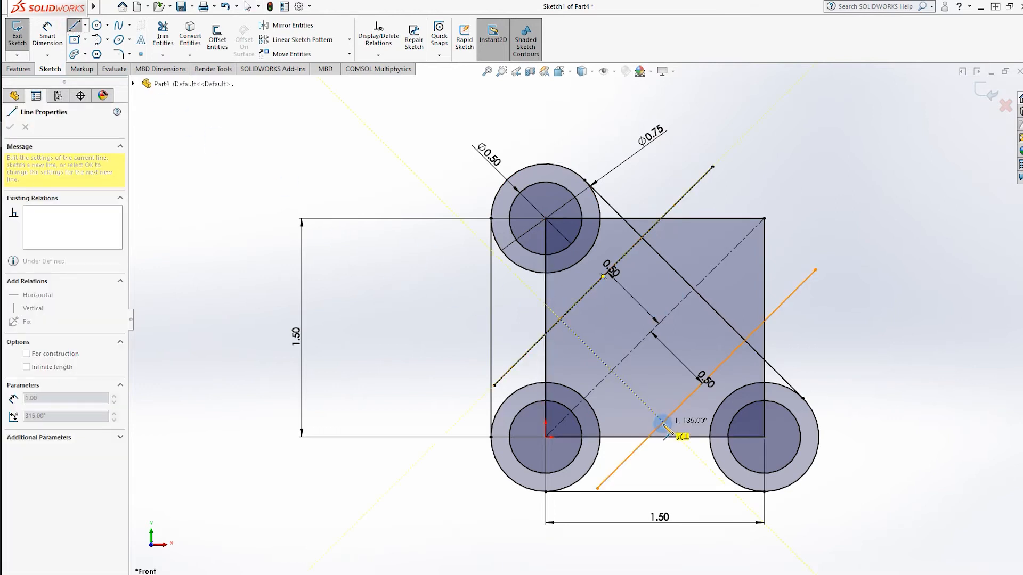
click(663, 422)
key(Escape)
- Try to dimension the distance between the cross line and the diagonal tangent line
click(49, 33)
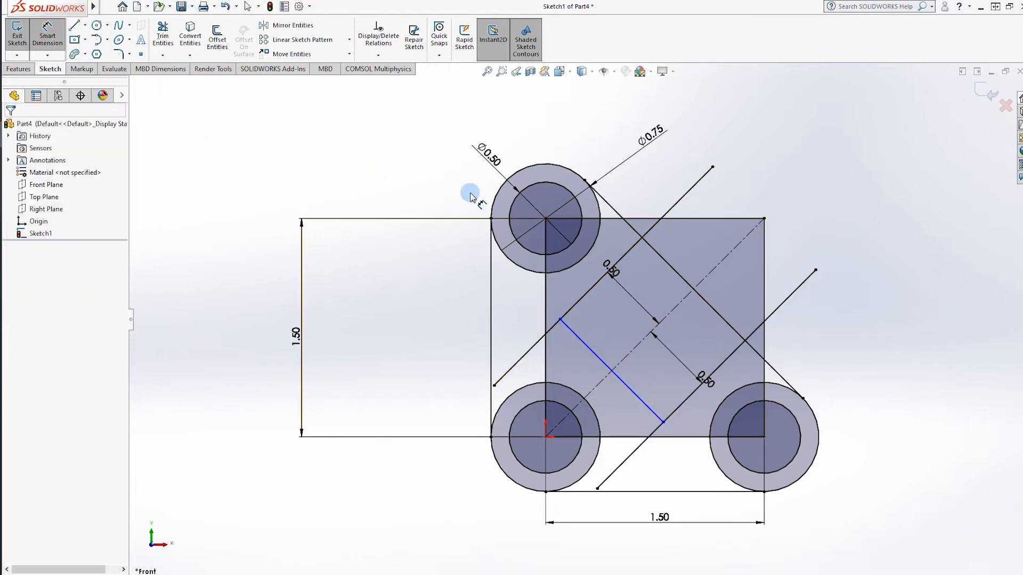
click(598, 358)
click(662, 258)
click(471, 132)
key(Return)
key(Escape)
- Slide the cross line along the offset lines toward the origin
double_click(456, 123)
click(591, 301)
key(Delete)
drag(582, 343, 571, 355)
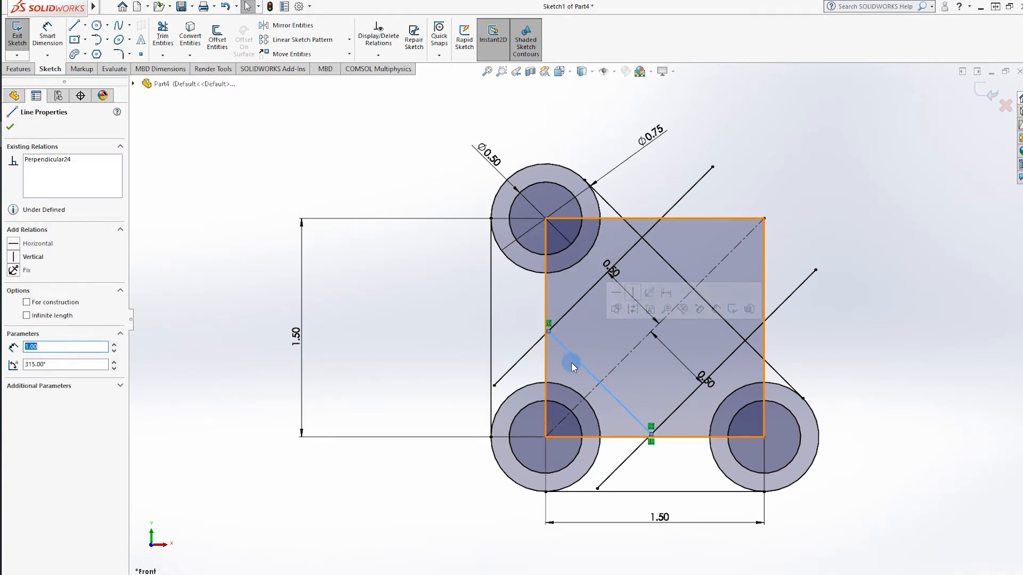
- Try again to dimension the cross line against the diagonal geometry, cancel the driven dimension and delete the cross line
click(52, 37)
click(586, 370)
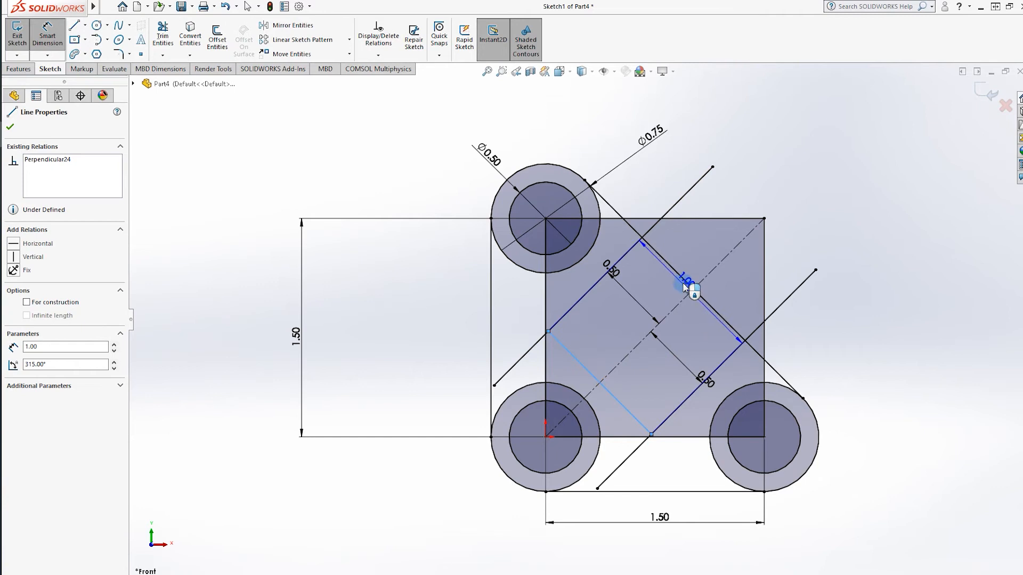
click(698, 339)
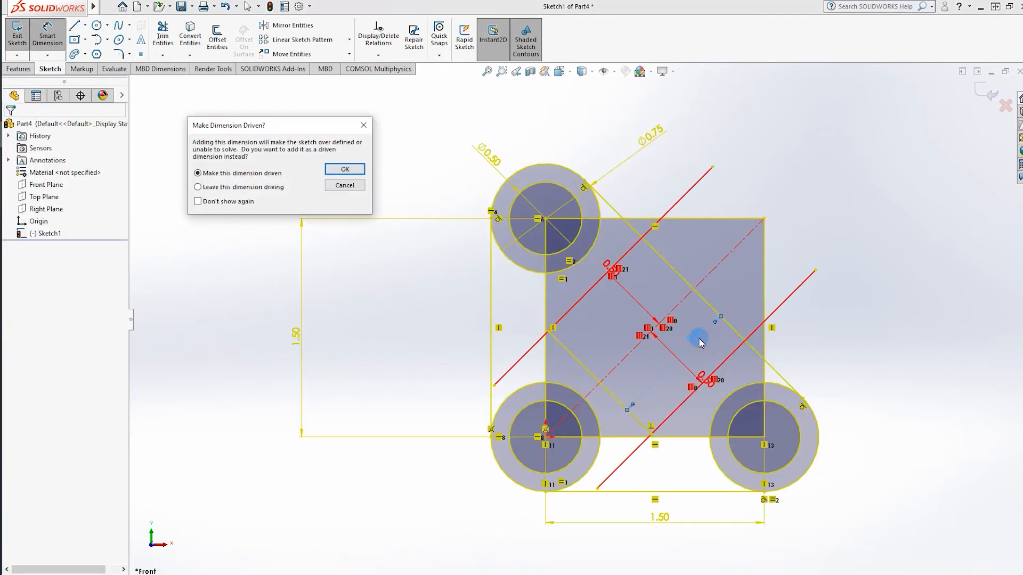
click(328, 184)
click(624, 399)
key(Delete)
- Sketch a new cross line parallel to the diagonal tangent line, overshooting both offset lines
click(76, 27)
drag(556, 290, 685, 422)
click(683, 418)
key(Escape)
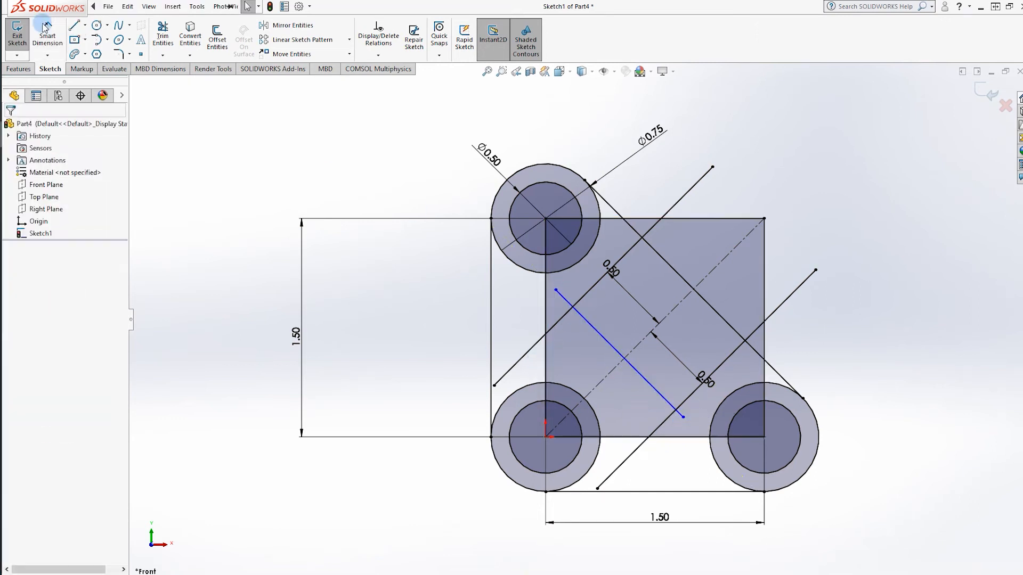
- Dimension the distance between the cross line and the diagonal tangent line as 1 in
click(48, 35)
click(605, 339)
click(680, 280)
click(656, 298)
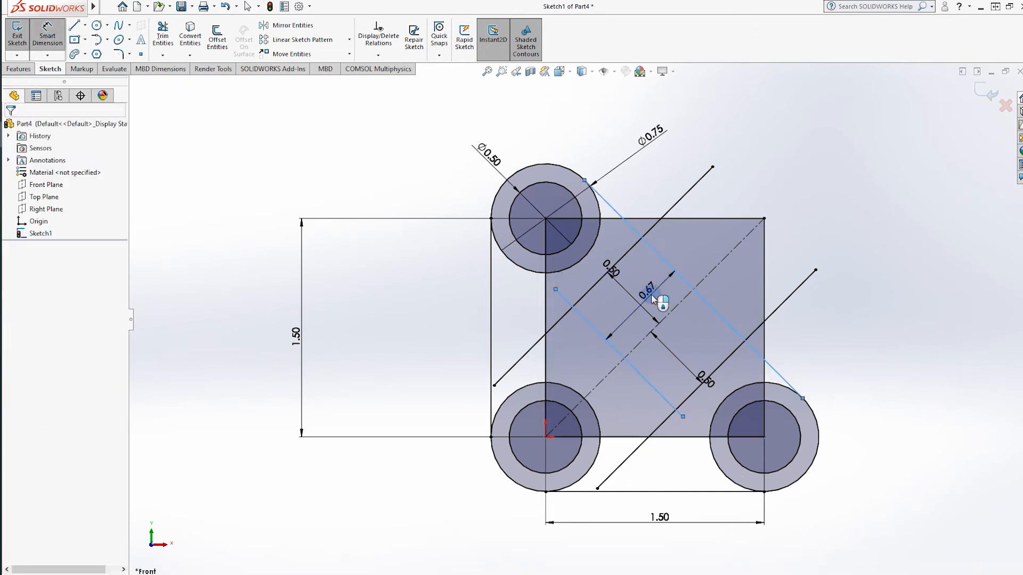
text(1)
key(Return)
key(Escape)
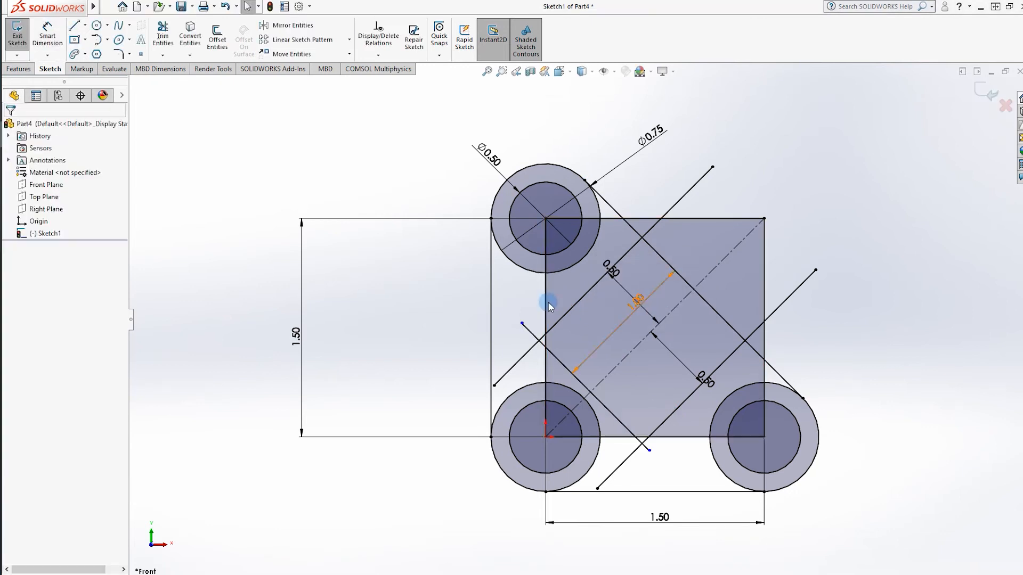
- Trim everything outside the diagonal tangent line, the offset lines' ends past the cross line and the cross line's lower end
click(163, 38)
drag(639, 192, 807, 326)
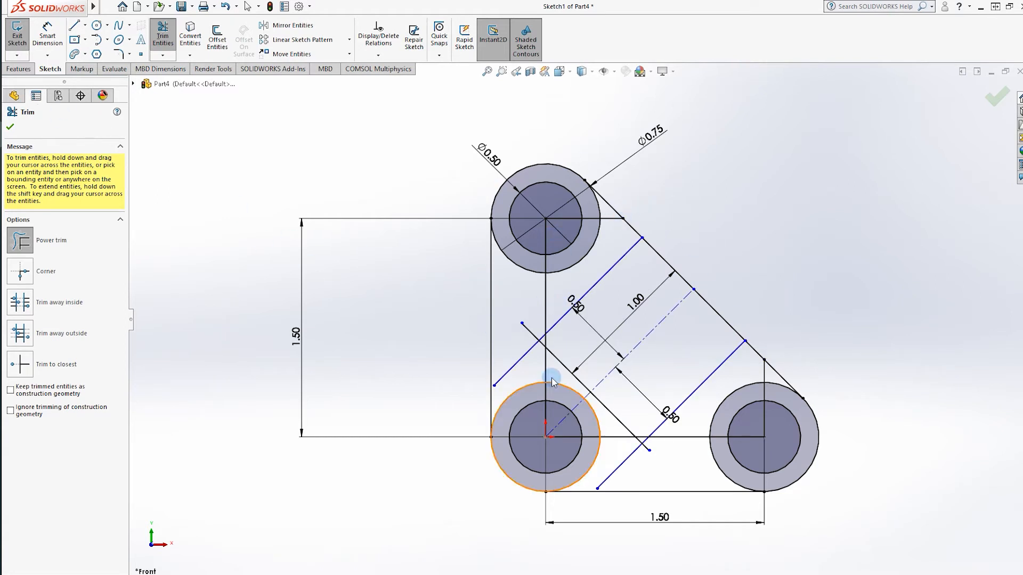
drag(514, 361, 624, 474)
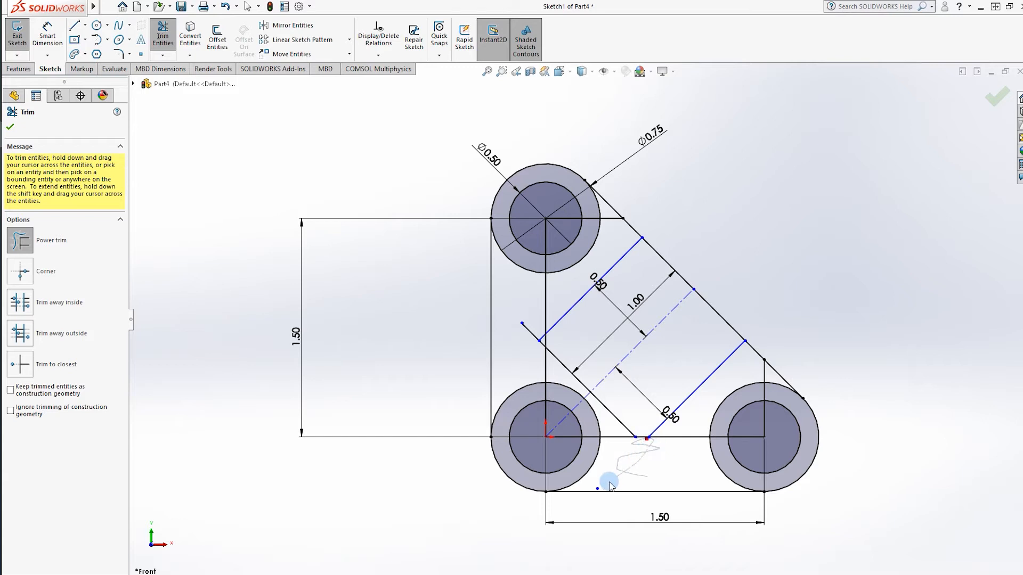
- Trim the diagonal tangent line between the two offset lines and the cross line's overhang beyond the upper offset line
scroll(678, 429, down, 1)
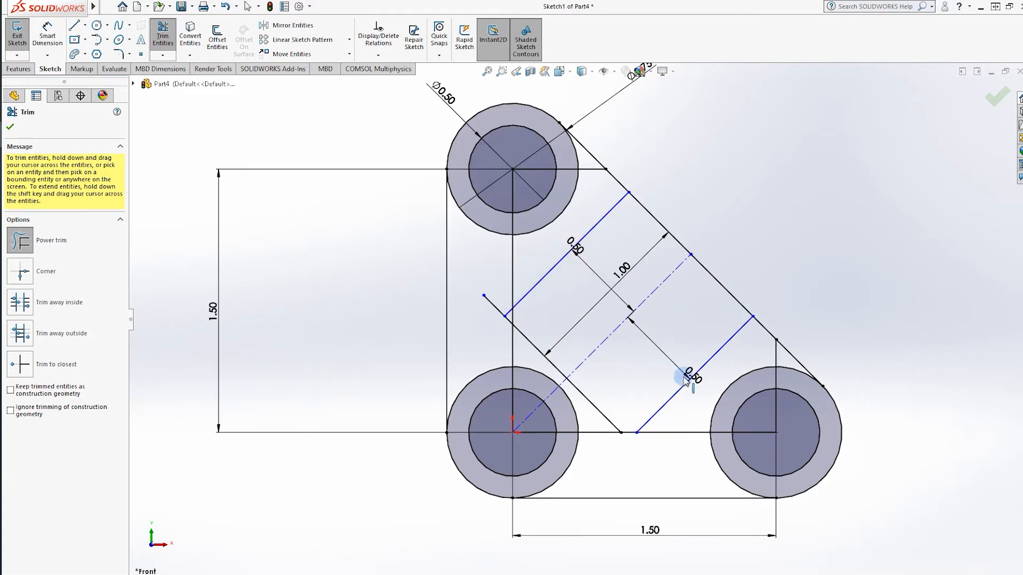
scroll(673, 372, down, 5)
drag(751, 253, 678, 318)
scroll(605, 194, up, 6)
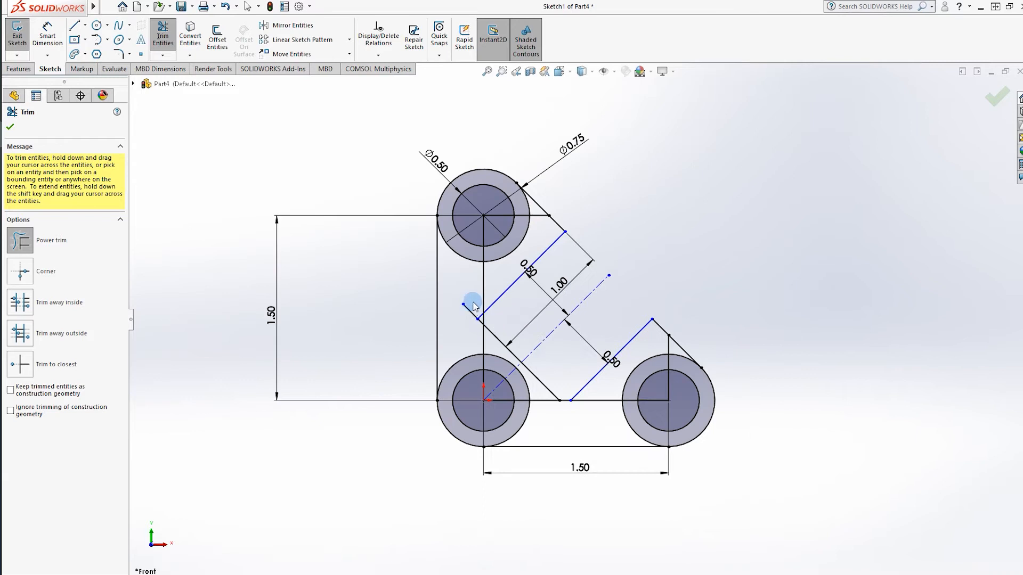
scroll(487, 314, down, 3)
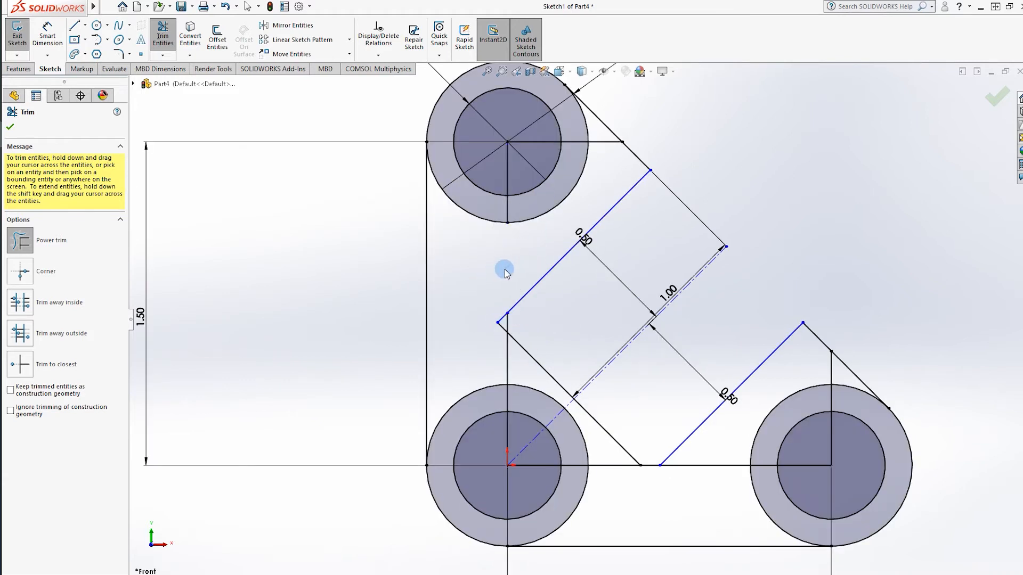
key(Escape)
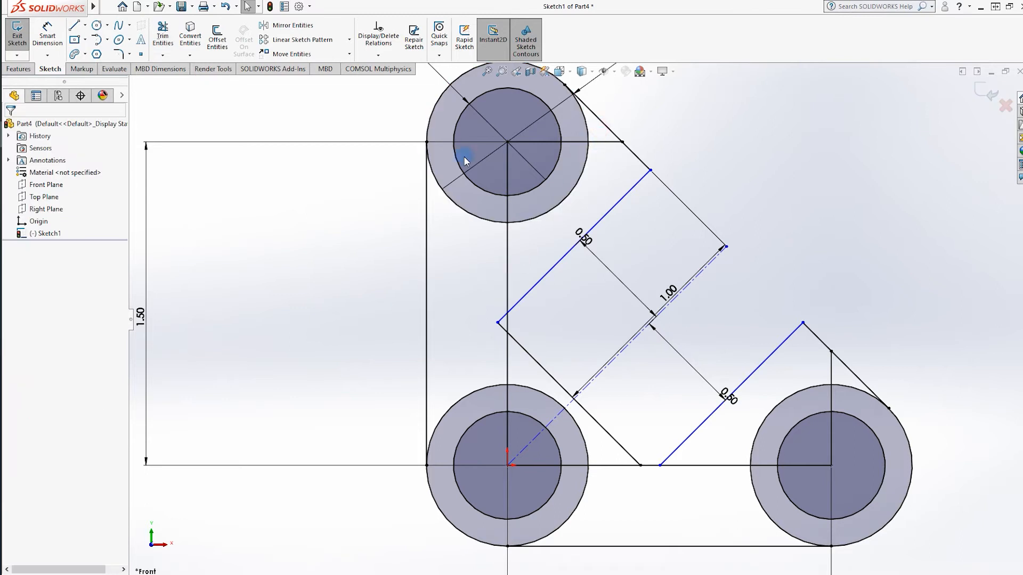
- Convert the square's vertical and horizontal sides through the origin to construction lines
click(508, 237)
ctrl+click(668, 467)
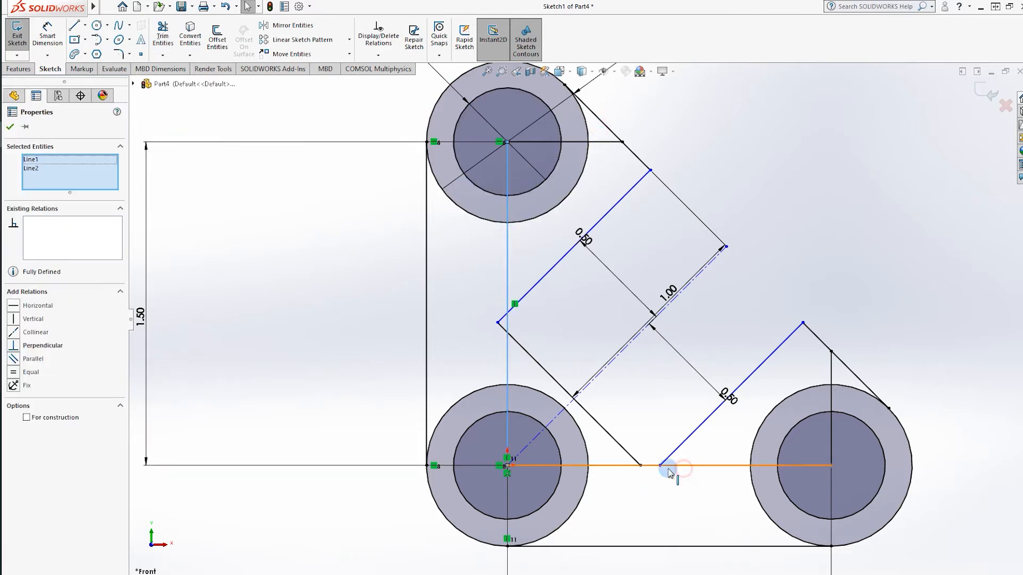
click(27, 417)
click(612, 337)
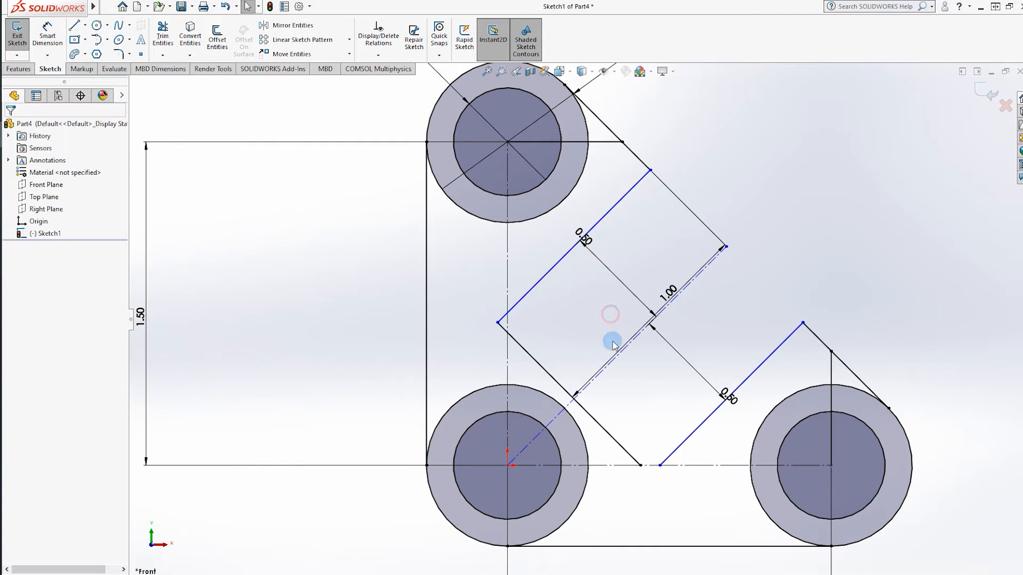
- Try to fillet the notch's two mouth corners and its upper inner corner with a 0.20 in radius
scroll(612, 320, up, 3)
scroll(616, 296, down, 2)
scroll(698, 271, down, 3)
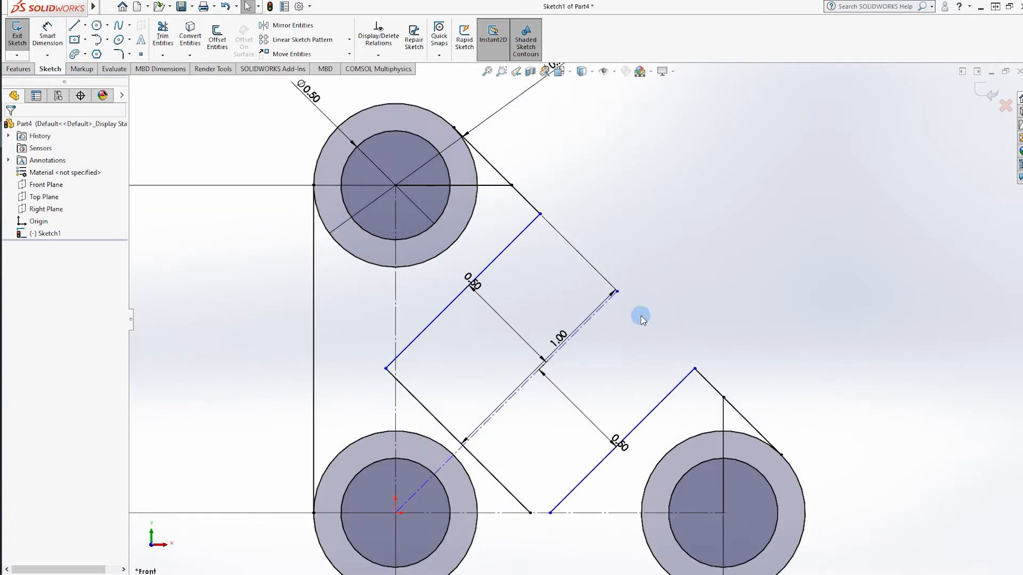
click(126, 57)
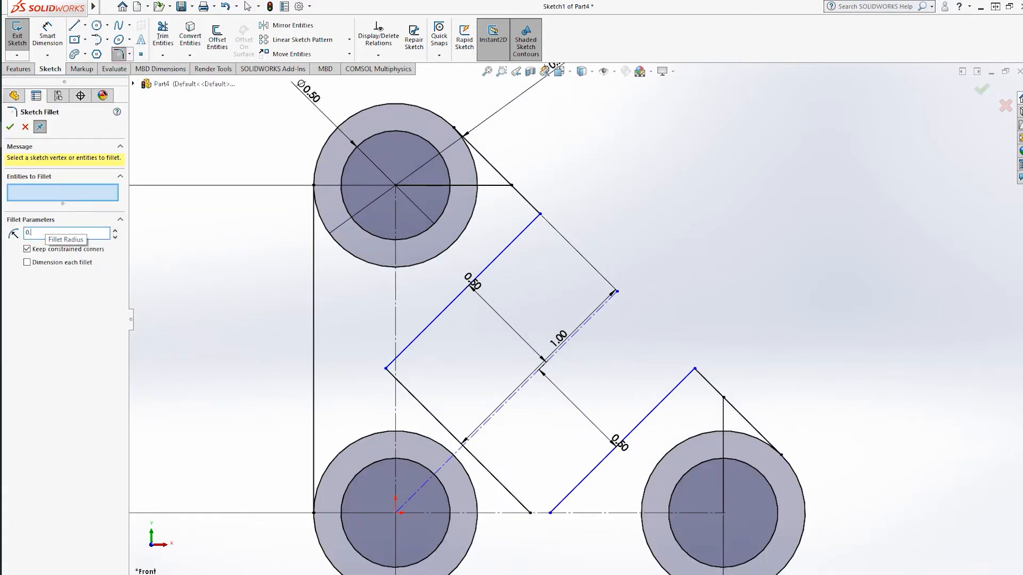
text(0.20in)
click(540, 213)
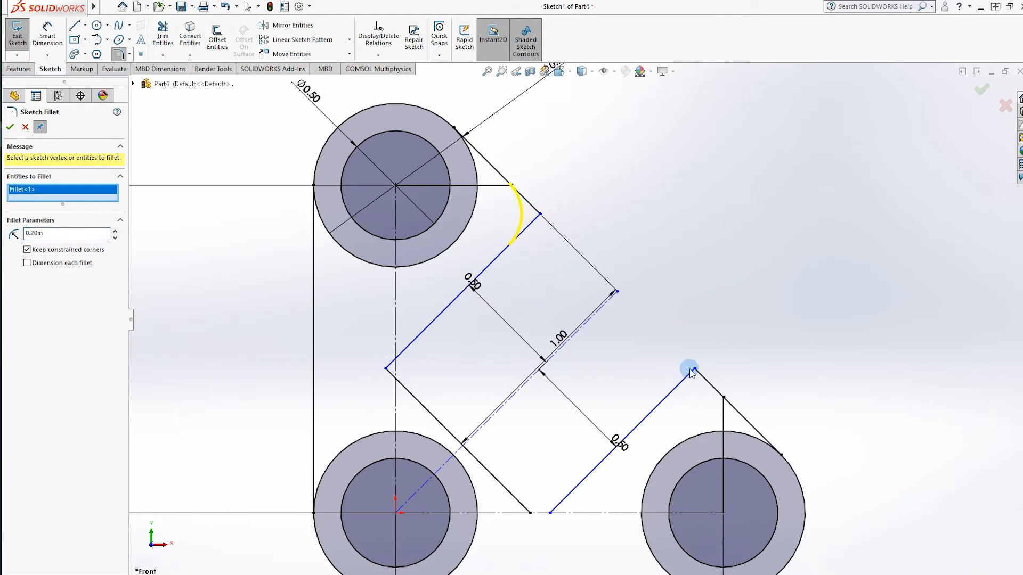
click(695, 369)
click(386, 368)
key(Escape)
scroll(442, 425, down, 2)
scroll(514, 483, up, 4)
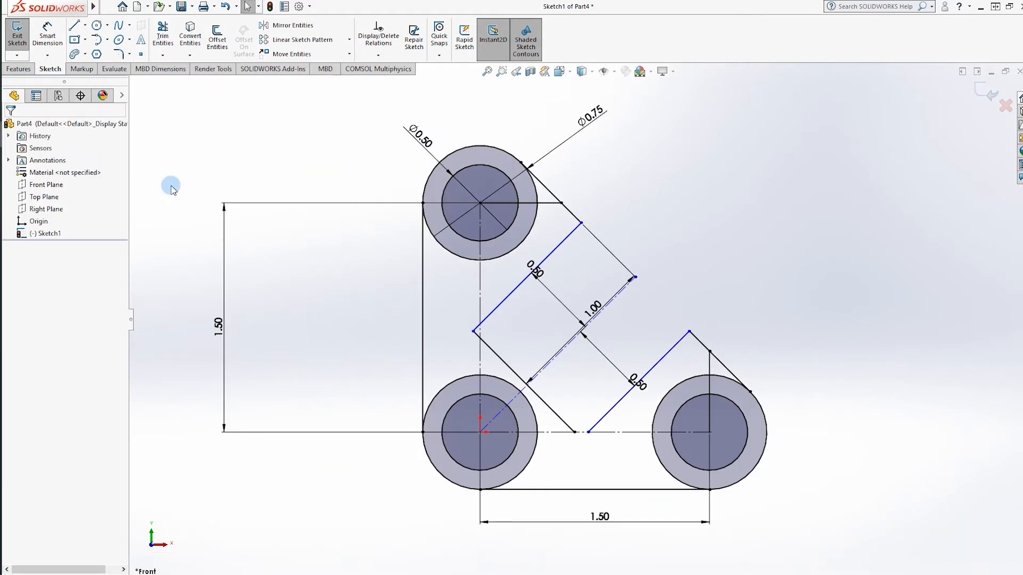
- Extend the lower offset line and the notch's cross line until they meet, and trim the cross line's overhang past the corner
click(163, 55)
click(173, 82)
click(559, 416)
click(599, 420)
key(Escape)
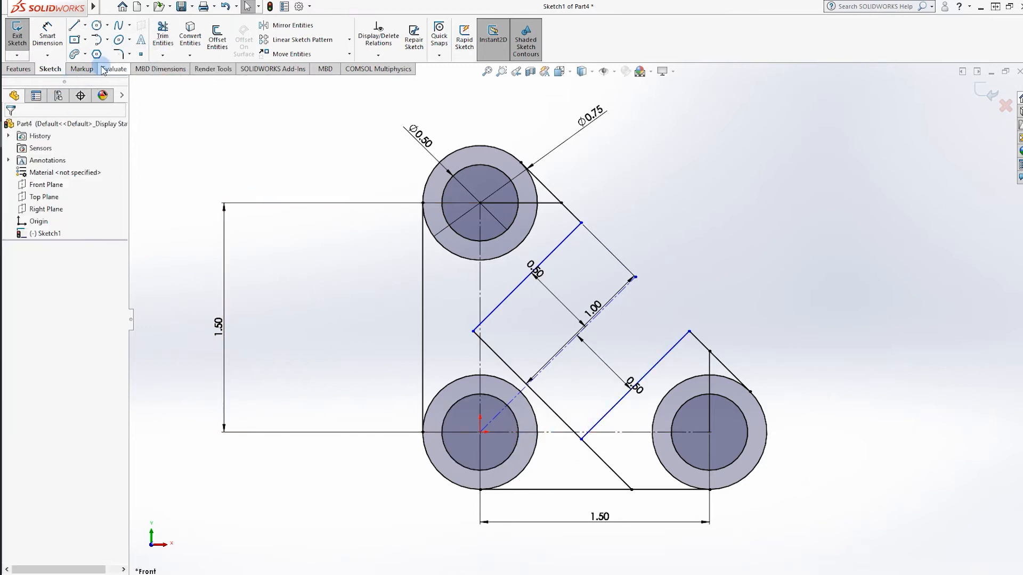
click(163, 34)
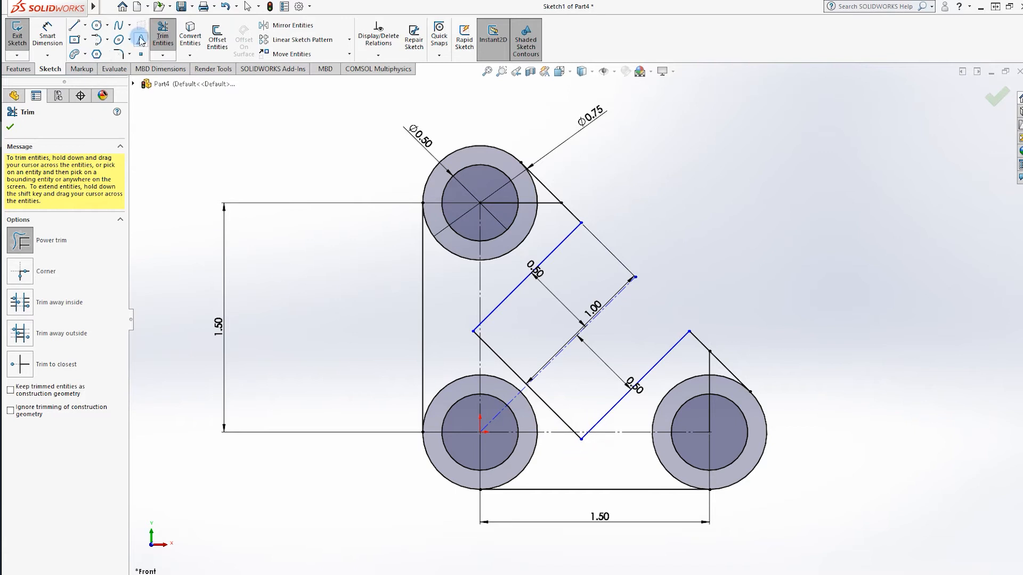
- Fillet the notch's two mouth corners and two inner corners with a 0.20 in radius
click(126, 56)
click(583, 225)
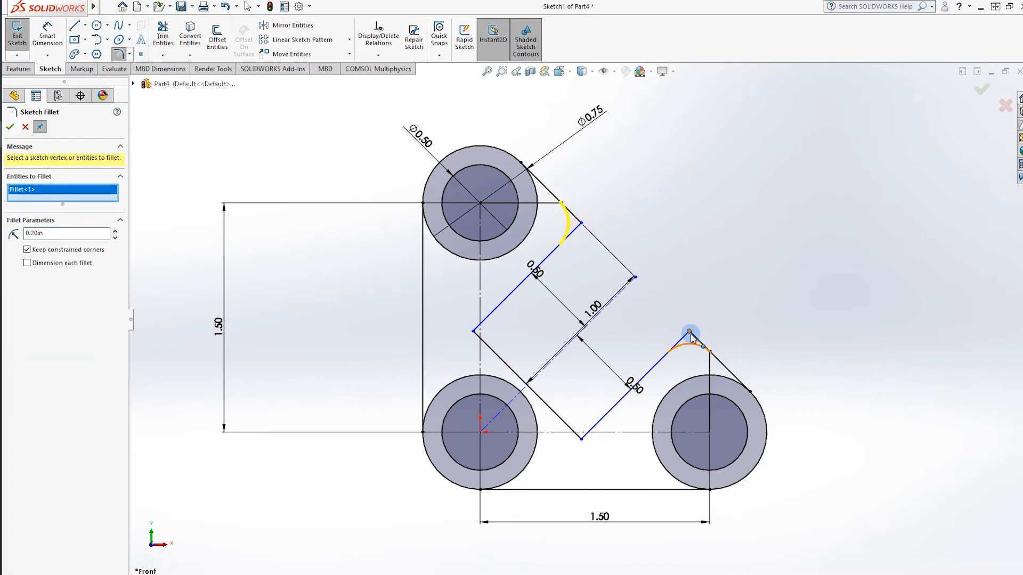
click(690, 333)
click(581, 441)
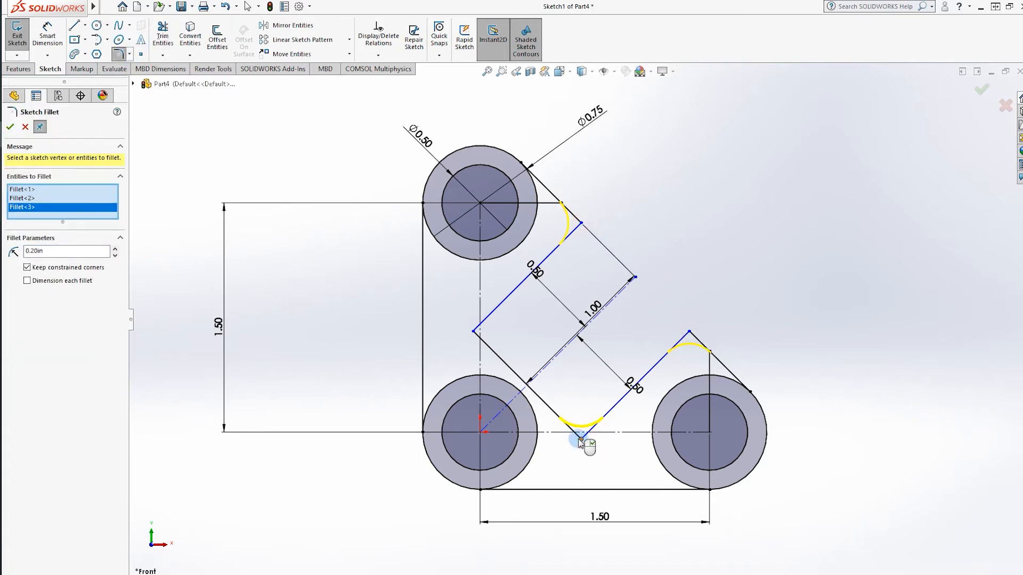
click(474, 331)
click(9, 128)
scroll(655, 183, down, 1)
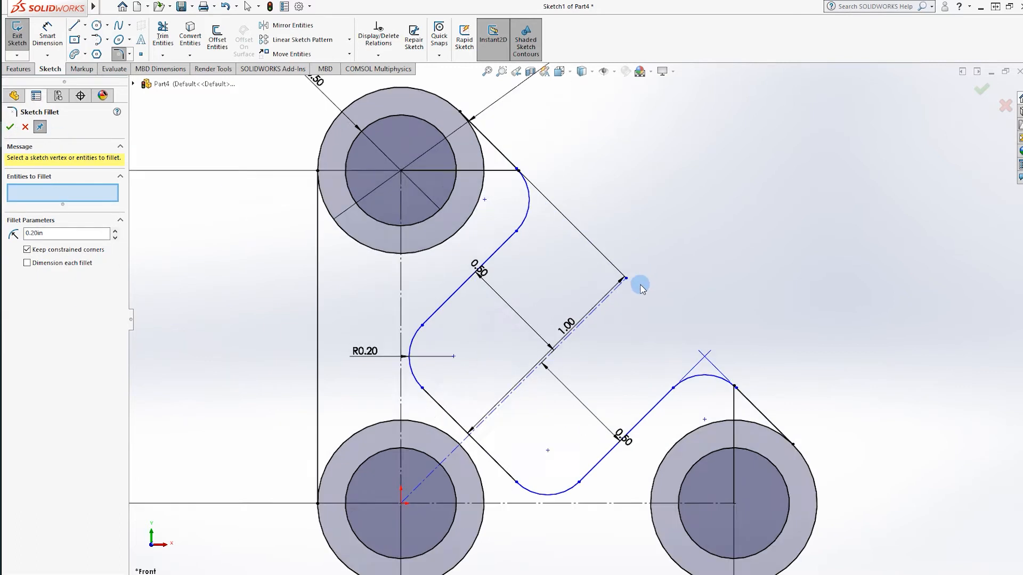
scroll(574, 315, down, 2)
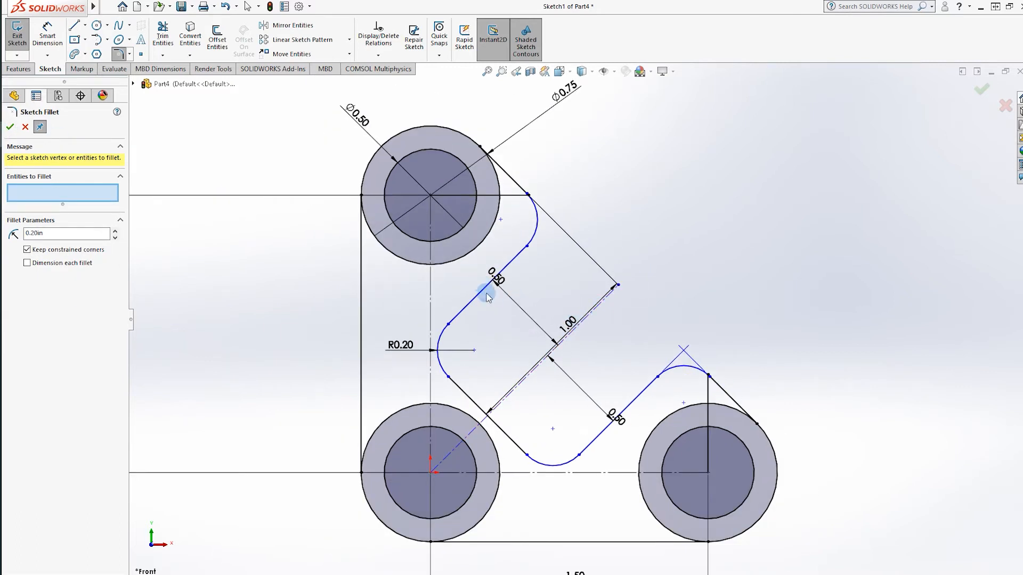
key(Escape)
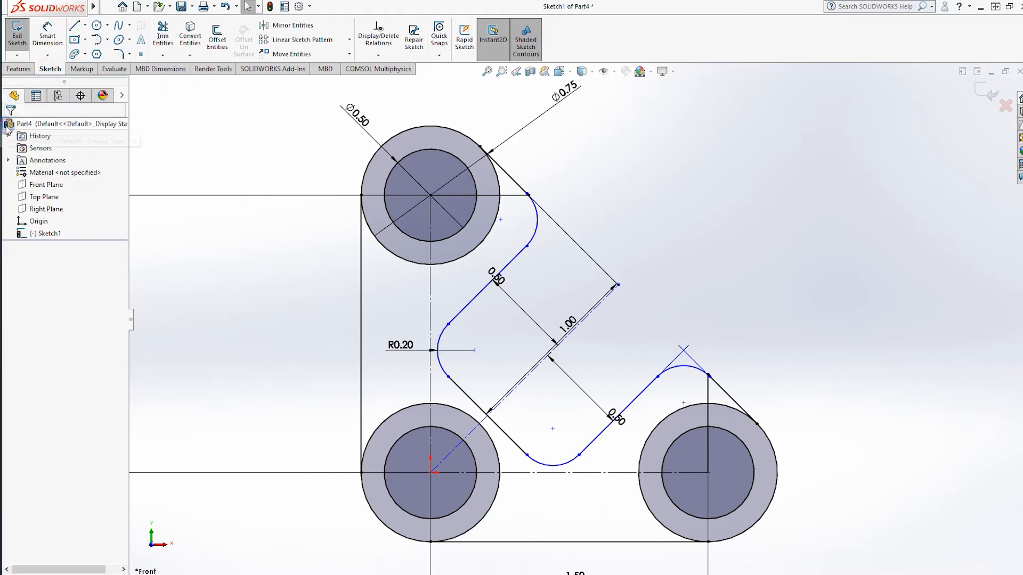
- Extrude the notched plate region between the three outer circles 0.5 in with a Mid Plane end condition
click(27, 68)
click(21, 36)
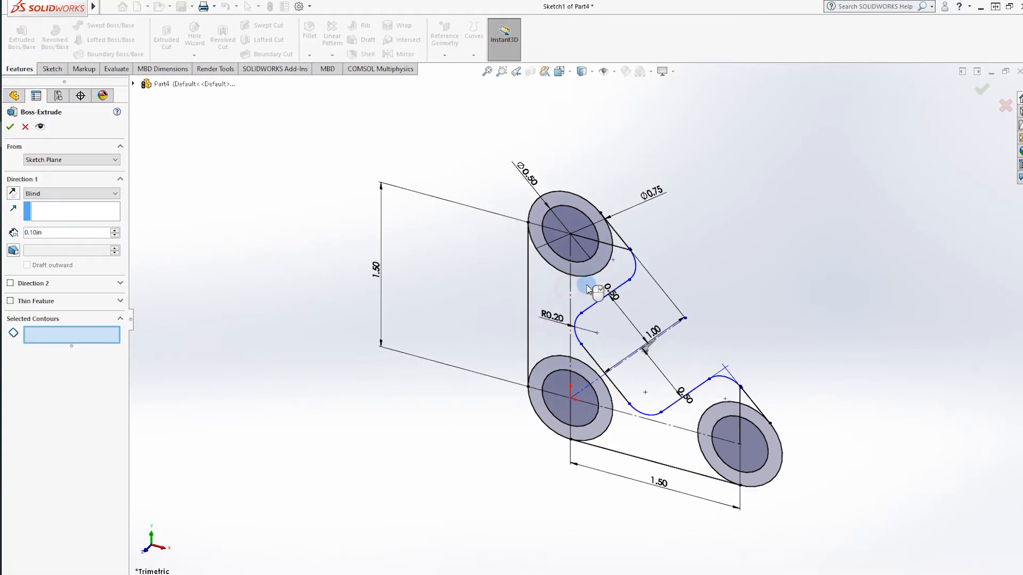
click(48, 193)
click(53, 240)
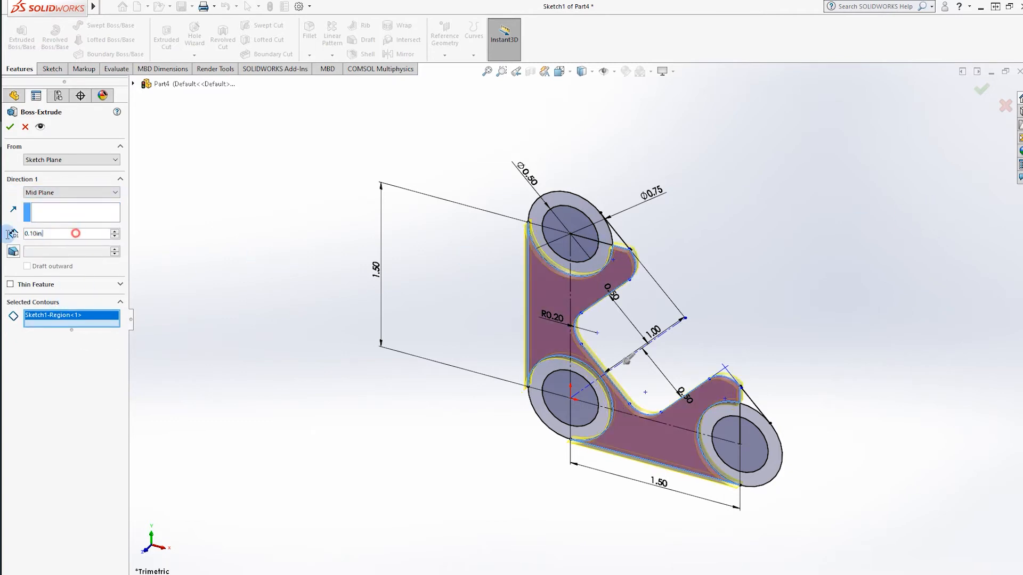
drag(76, 234, 8, 234)
text(0.5)
key(Return)
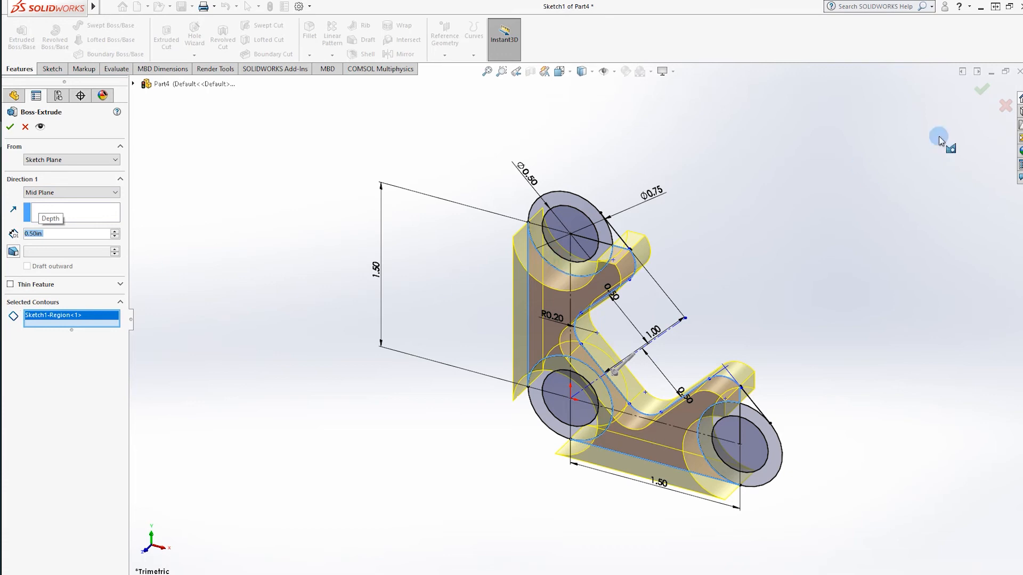
click(982, 91)
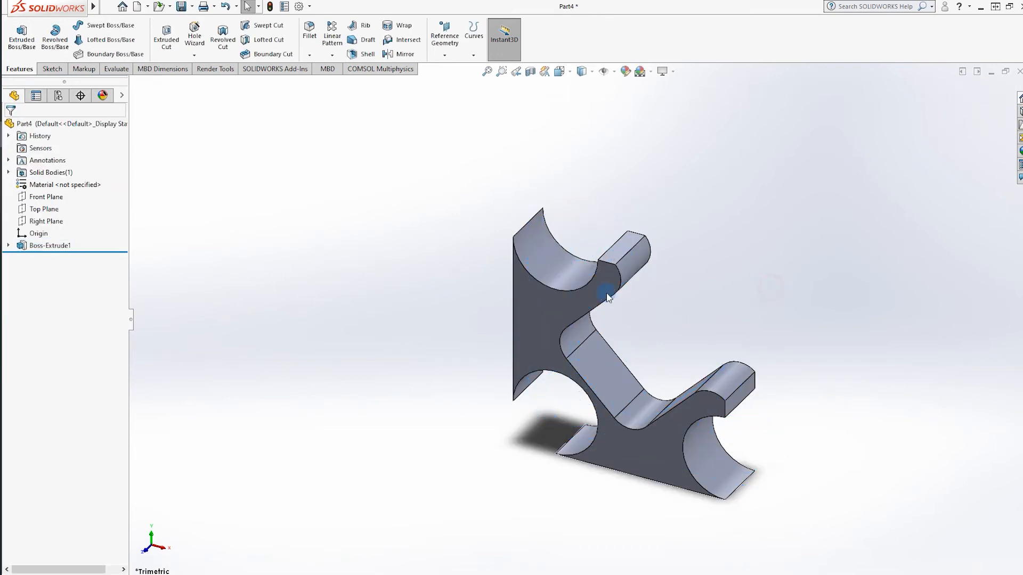
- Start a sketch on the Front Plane and convert all entities of Sketch1 into it
right_click(52, 197)
click(54, 182)
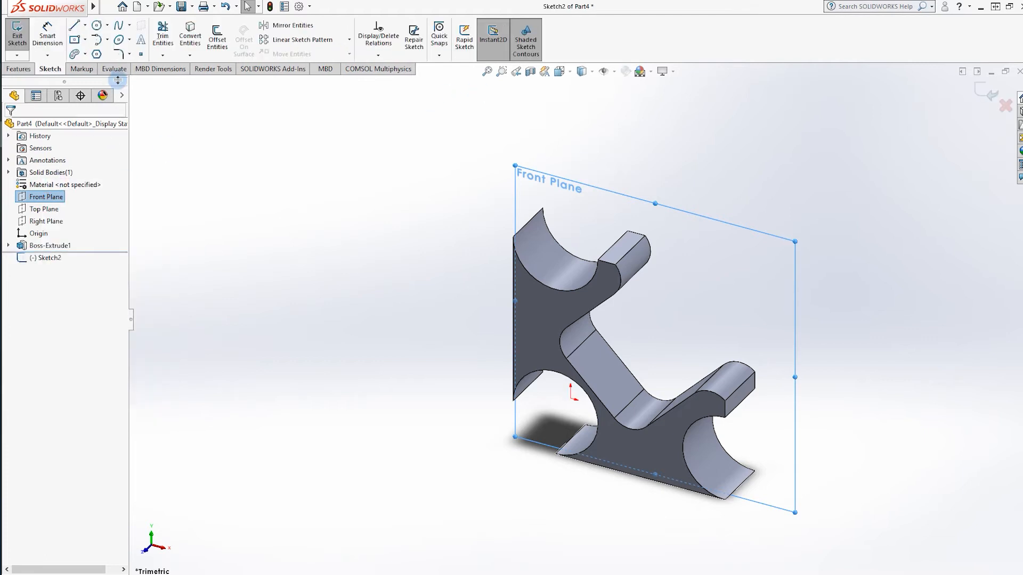
click(190, 36)
click(142, 85)
click(145, 206)
click(194, 217)
click(10, 128)
click(250, 199)
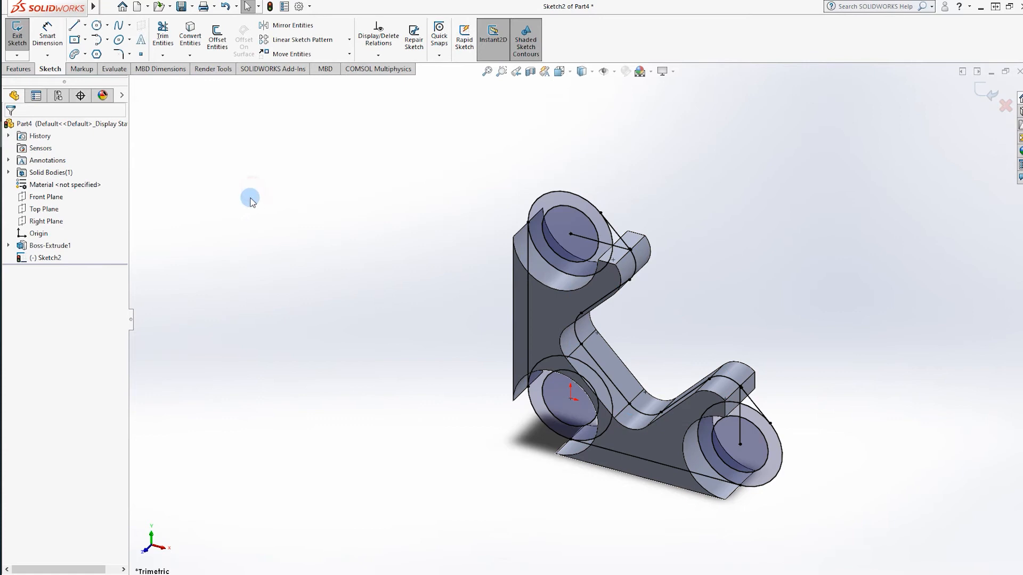
- Extrude the three ring regions 1 in with a Mid Plane end condition, merging them with the plate
click(19, 69)
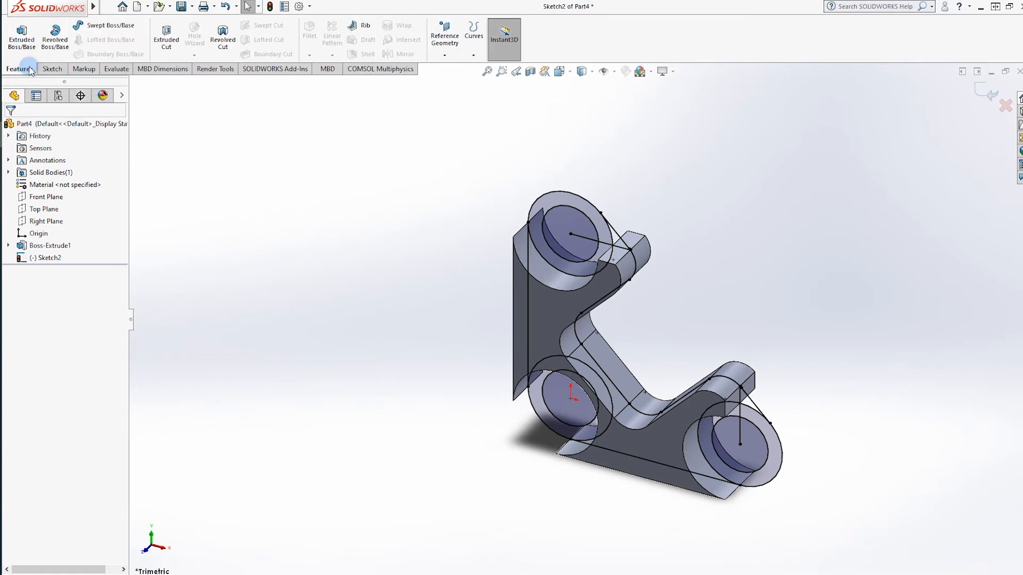
click(21, 34)
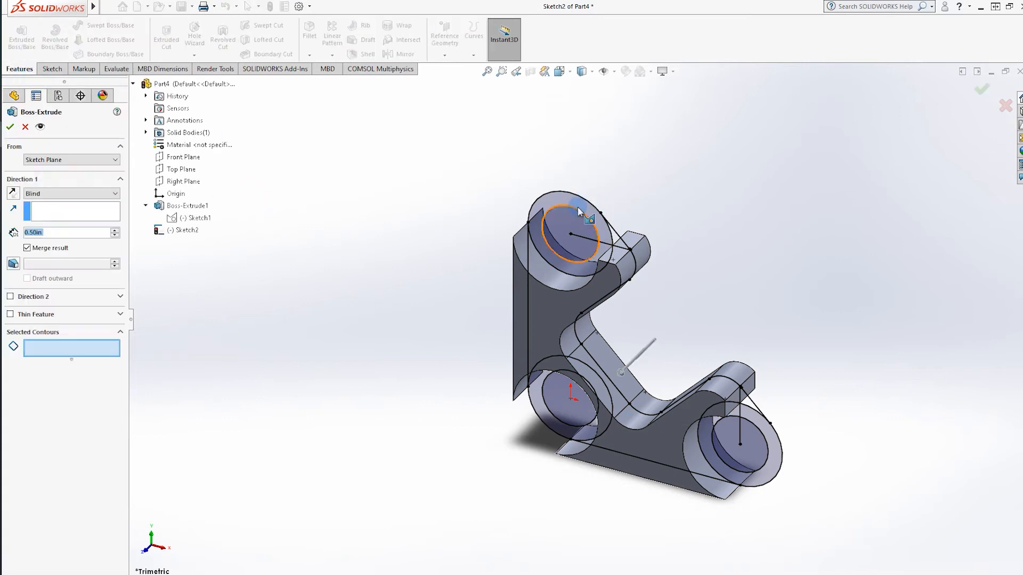
click(574, 402)
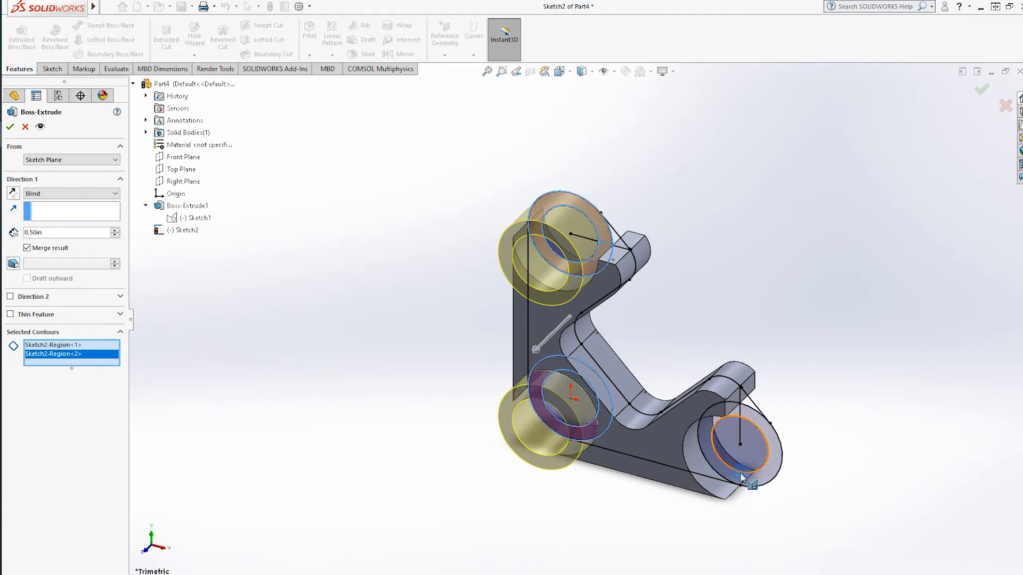
click(738, 442)
click(70, 193)
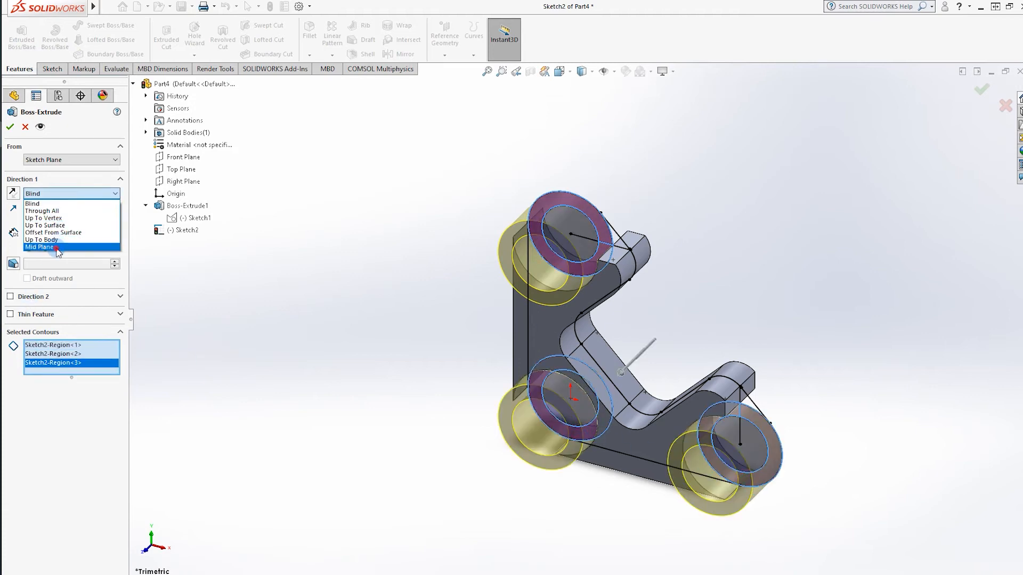
click(53, 244)
drag(65, 235, 1, 239)
text(1)
key(Return)
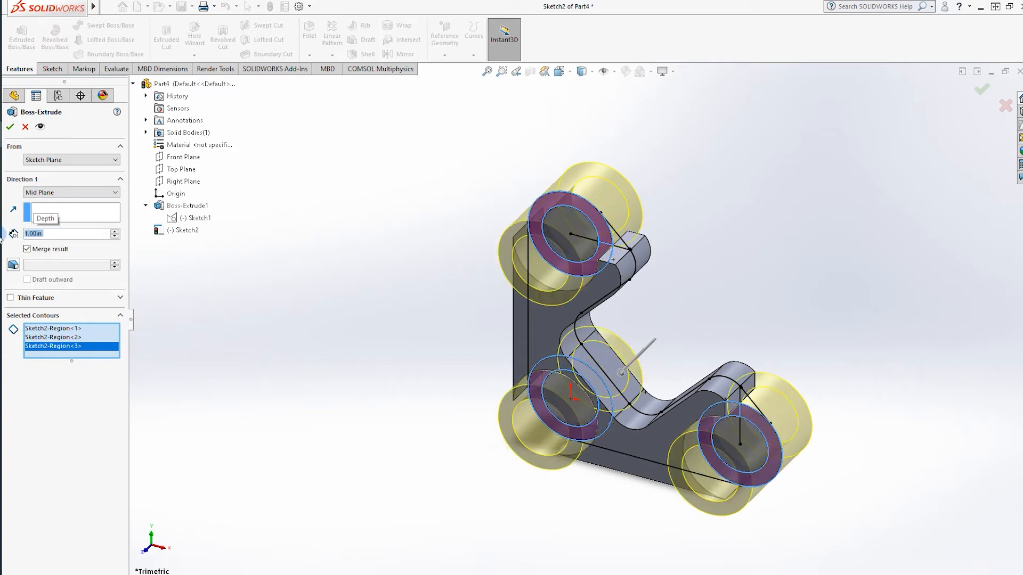
click(8, 128)
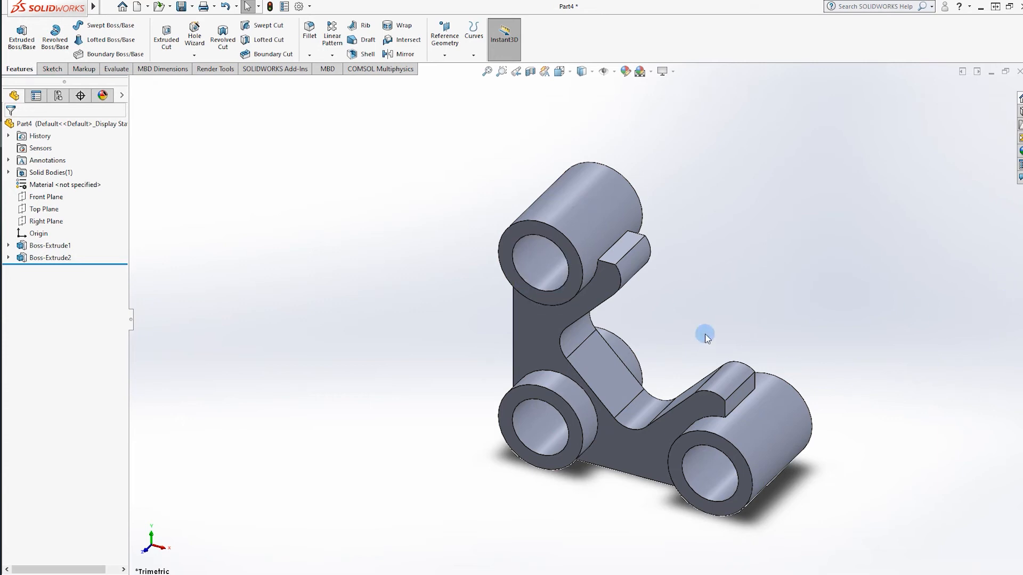
click(8, 245)
right_click(53, 258)
click(52, 223)
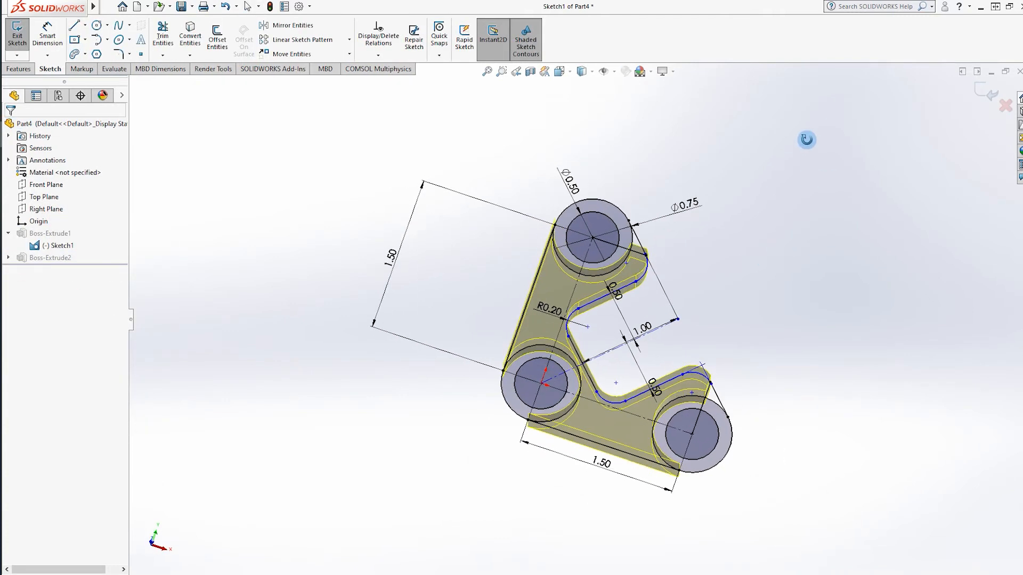
scroll(672, 250, down, 3)
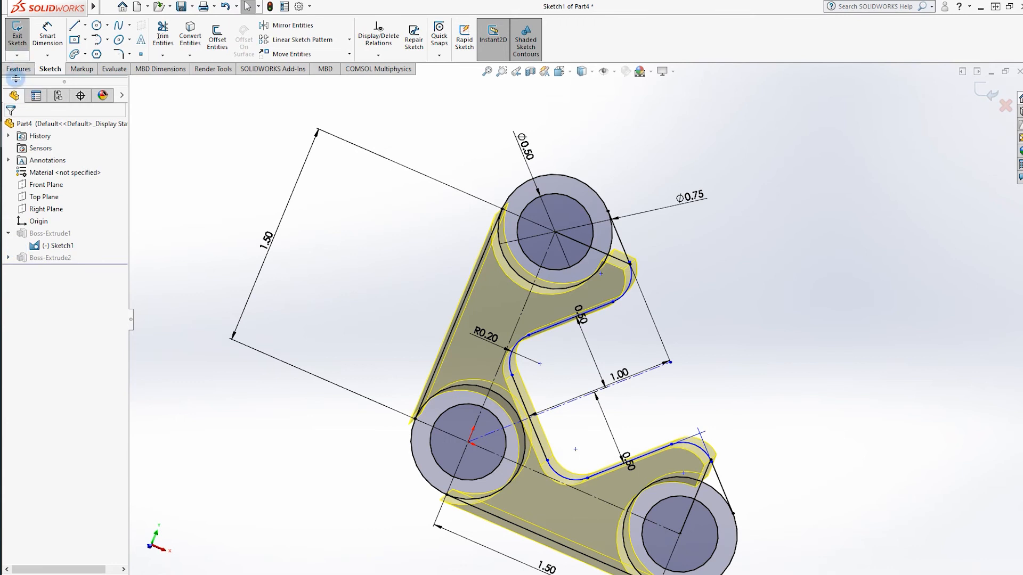
click(987, 89)
right_click(33, 244)
click(37, 211)
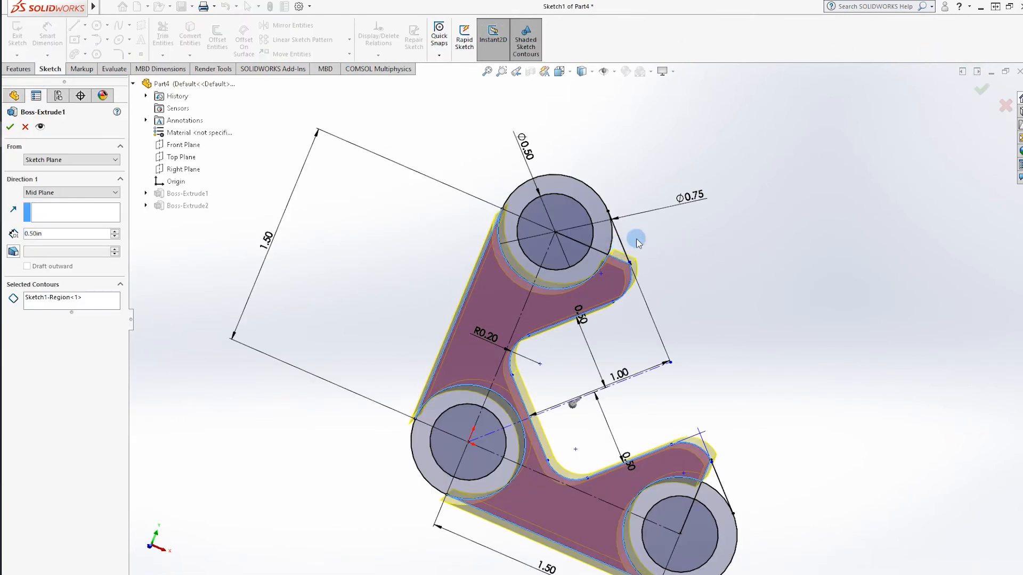
scroll(637, 242, down, 3)
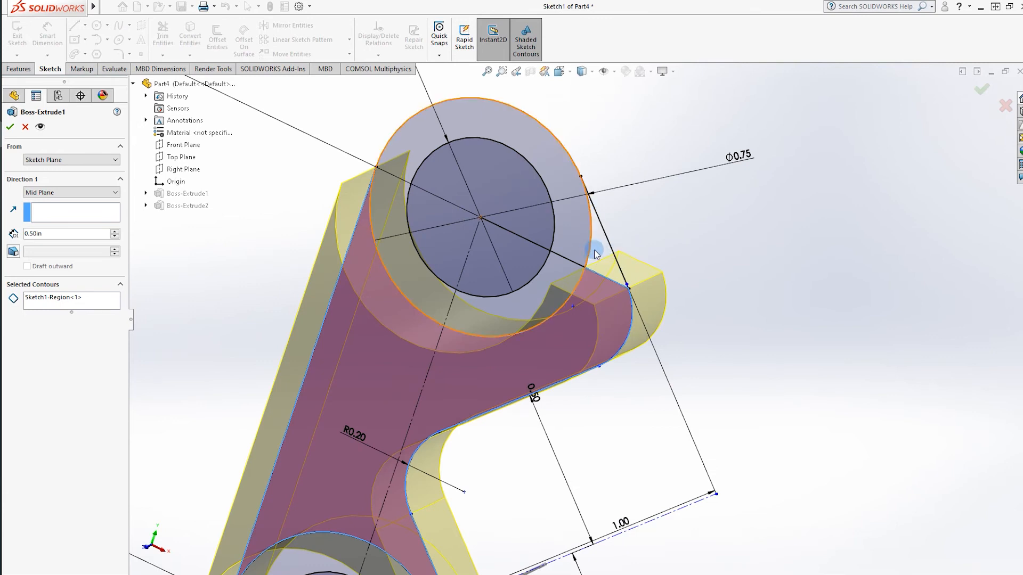
click(25, 128)
- Edit Sketch1 to trim the solid horizontal and vertical line ends outside the upper and right outer circles, and rebuild the part
right_click(49, 258)
click(59, 228)
click(163, 35)
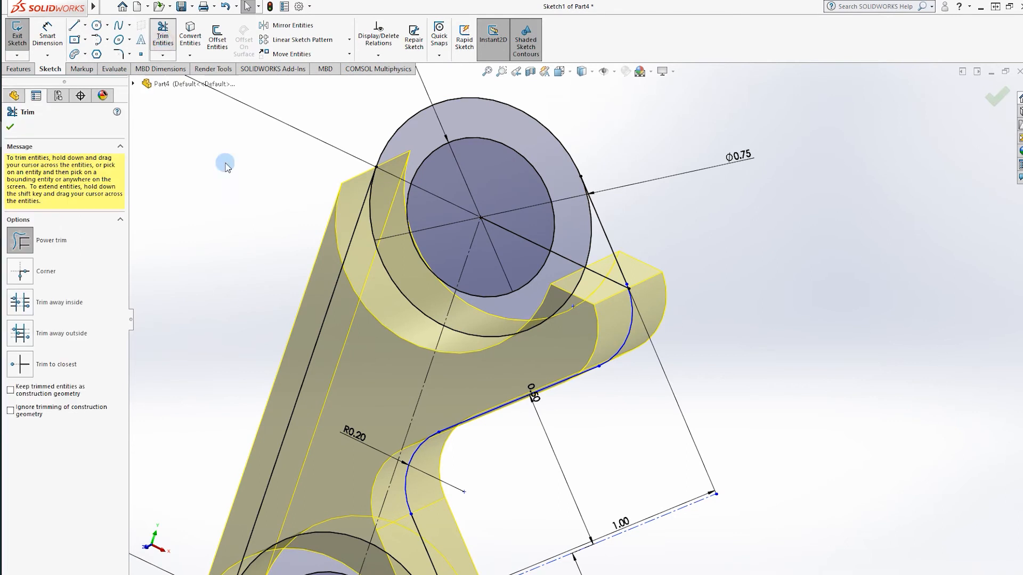
key(Escape)
click(603, 276)
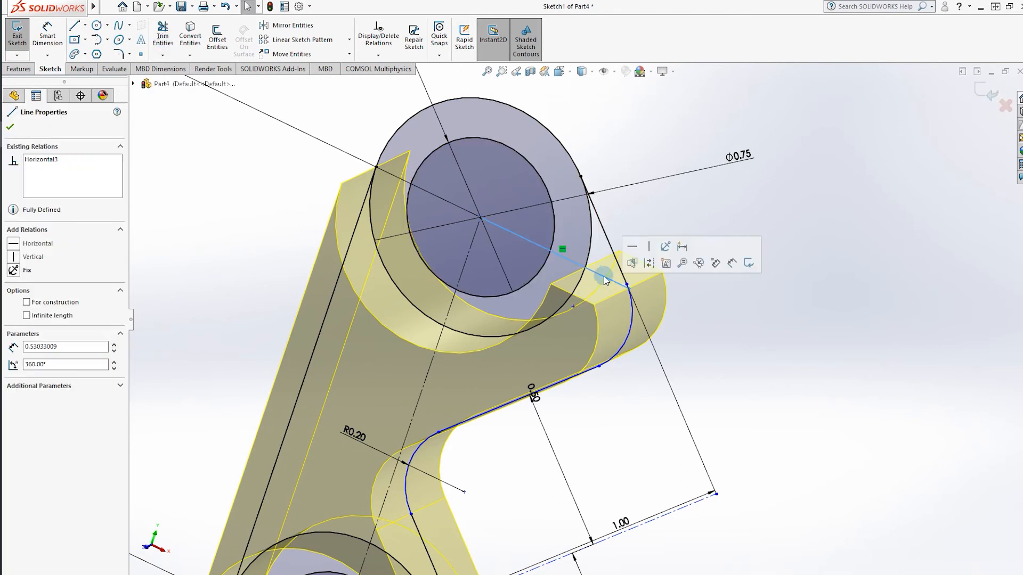
click(161, 37)
scroll(583, 312, up, 4)
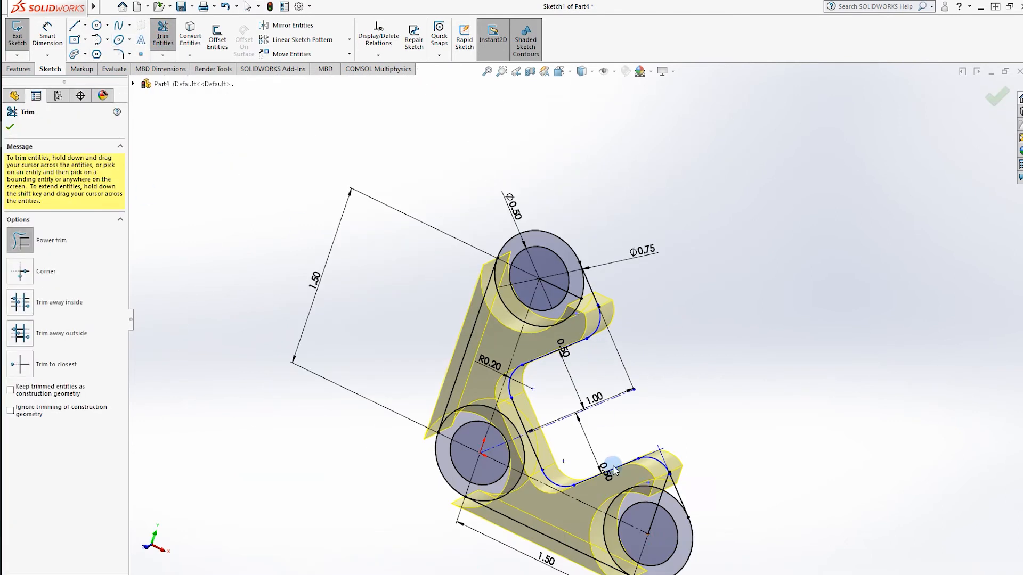
scroll(670, 490, down, 6)
key(Escape)
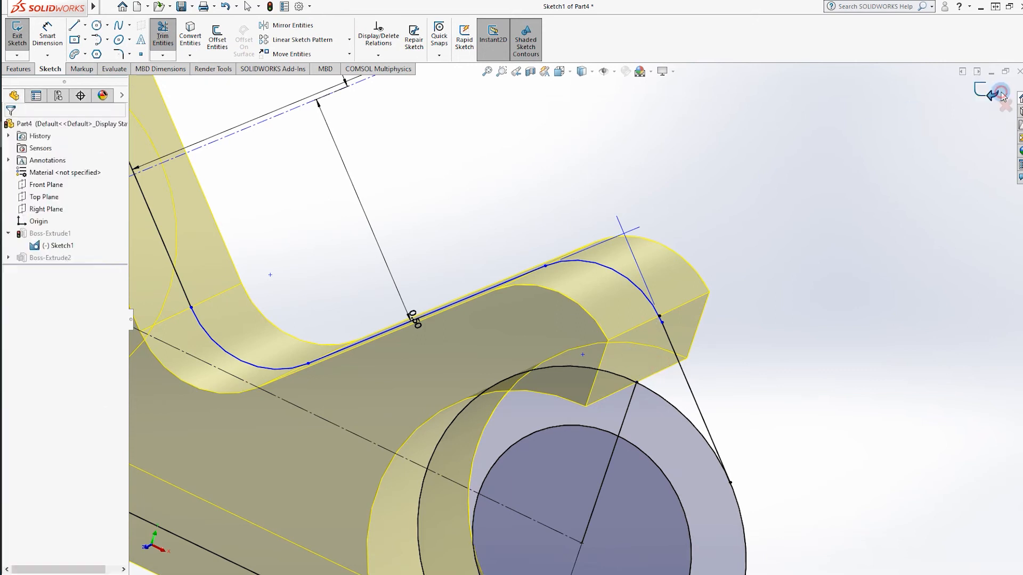
scroll(723, 311, up, 2)
click(988, 96)
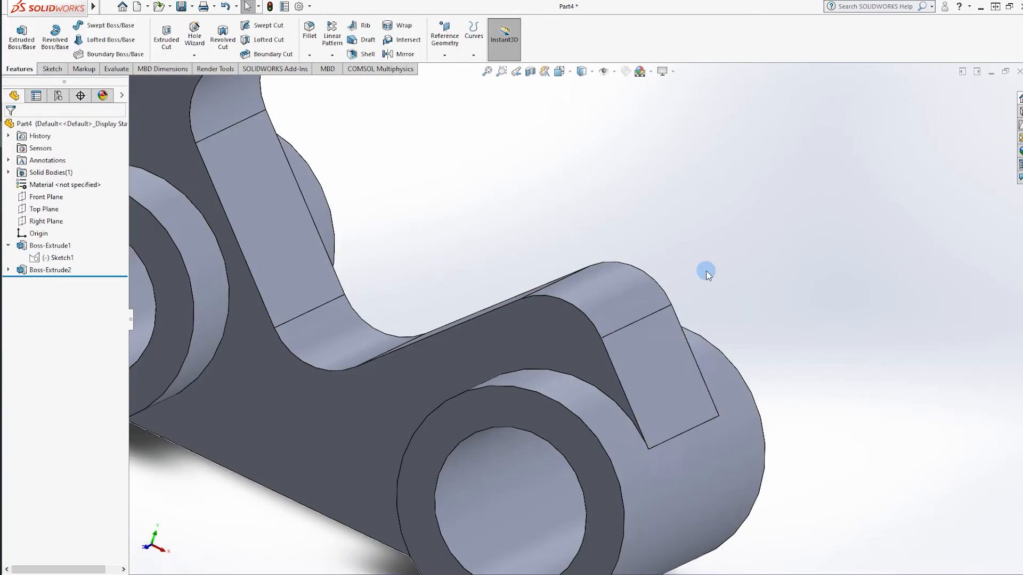
- Fillet the outer circular edges at both ends of the three bosses with a 0.10 in radius
scroll(588, 261, up, 2)
middle_drag(537, 234, 605, 224)
key(f)
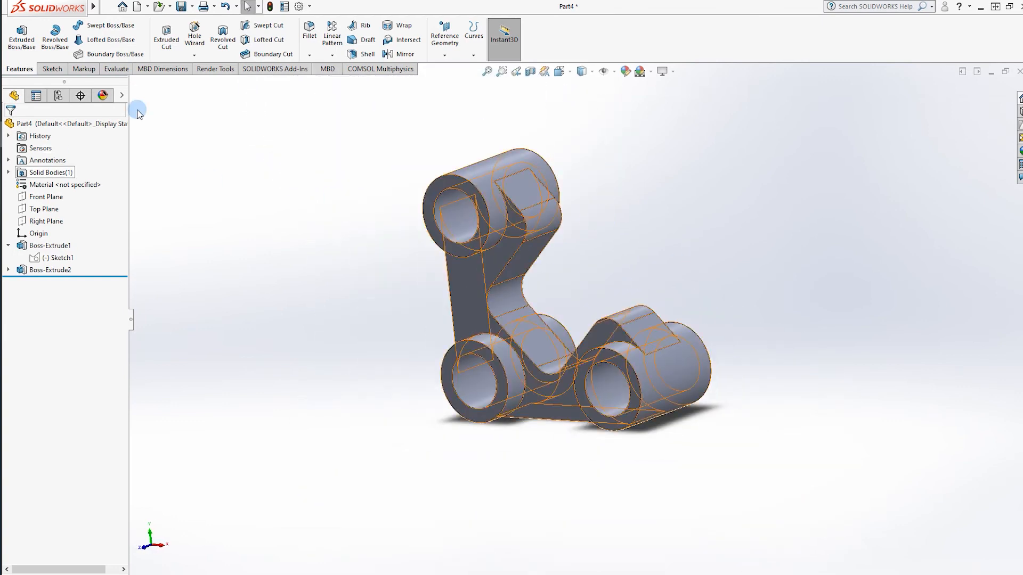
click(310, 32)
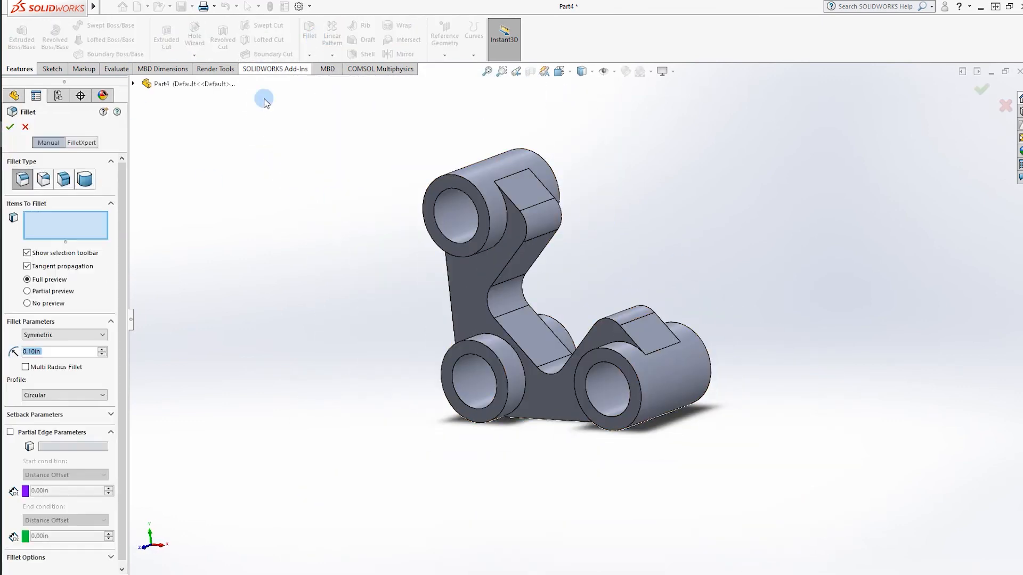
click(487, 233)
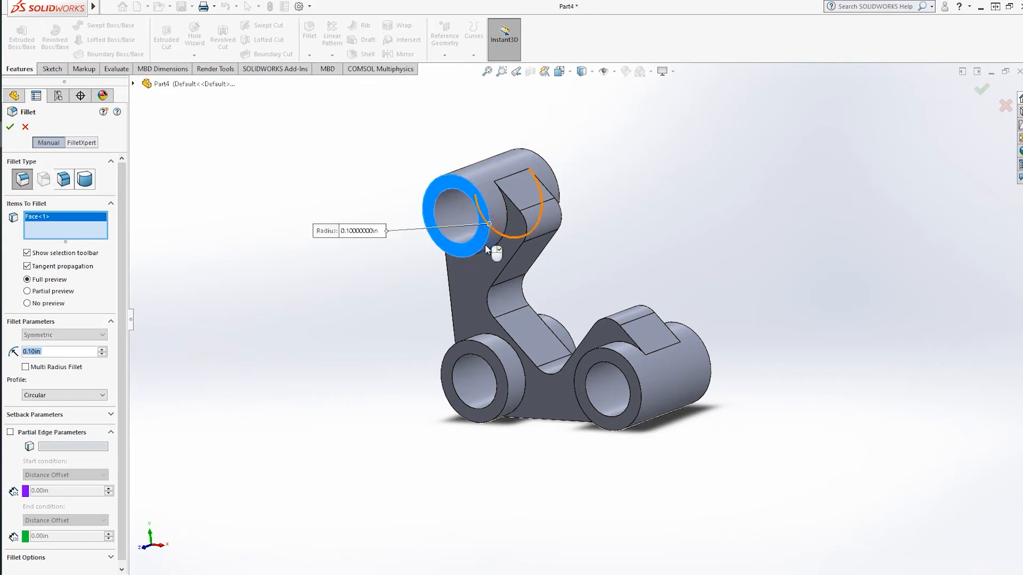
right_click(35, 223)
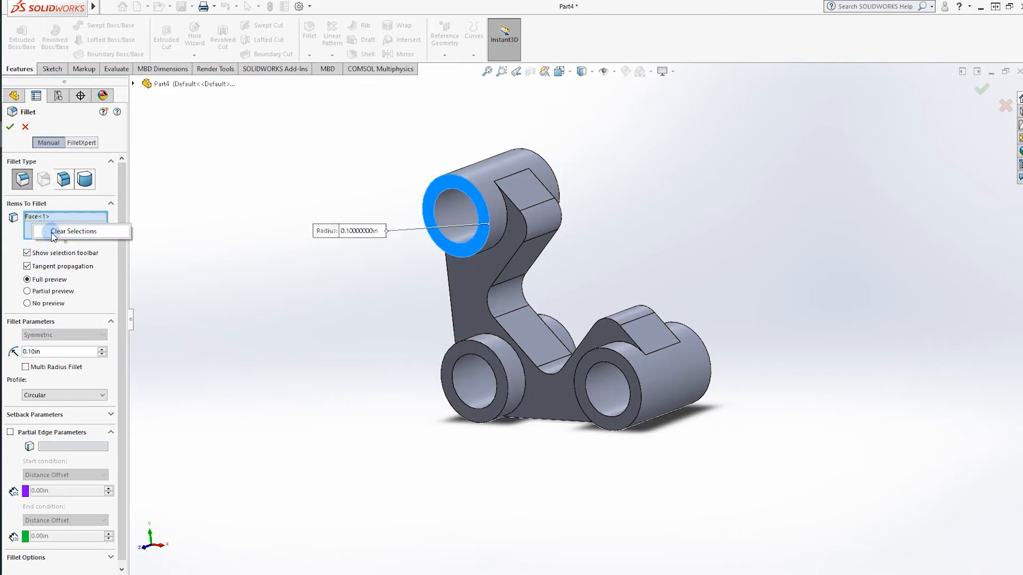
click(56, 233)
scroll(426, 197, down, 5)
click(564, 179)
scroll(676, 214, up, 3)
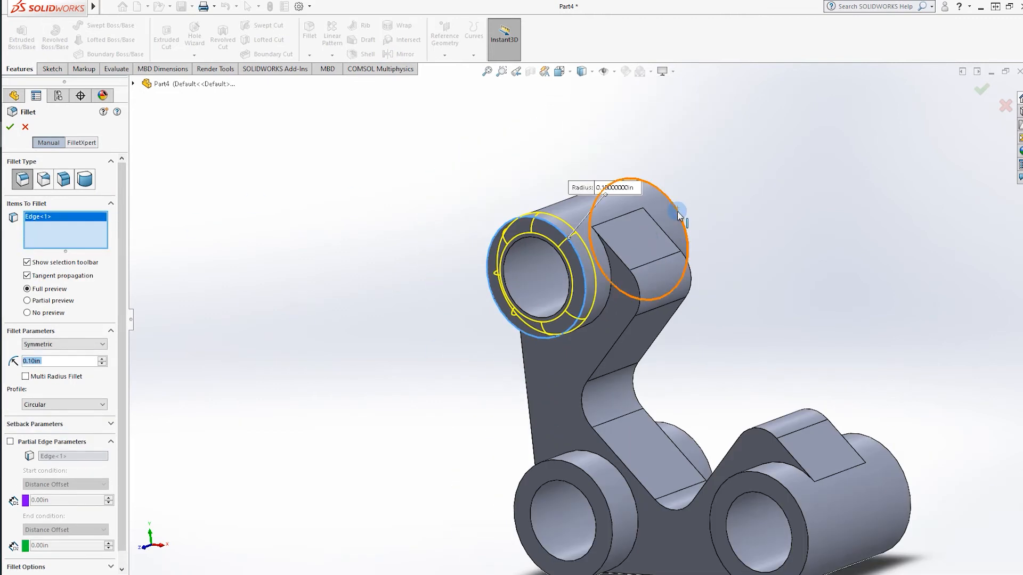
click(680, 219)
click(657, 469)
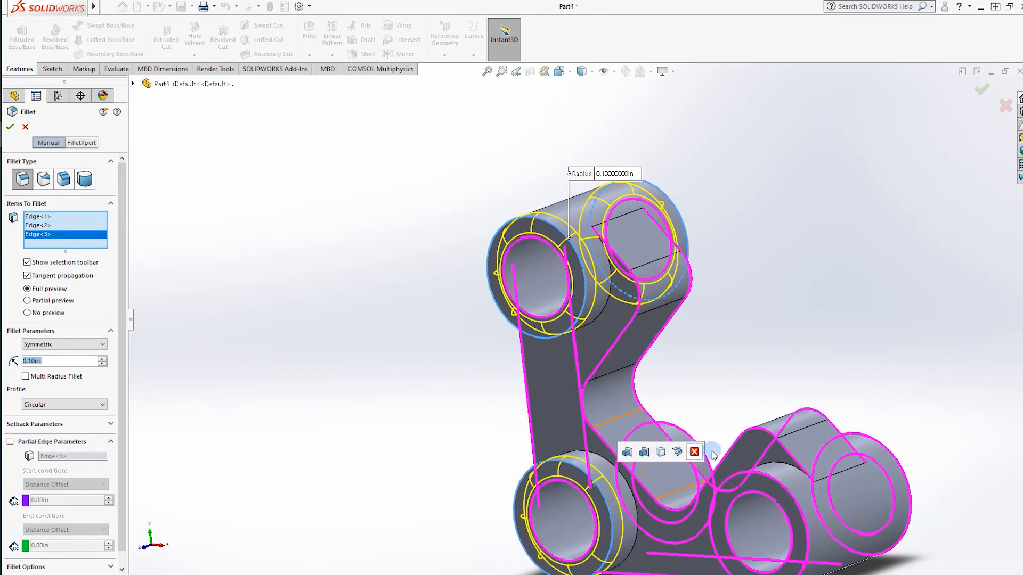
click(812, 507)
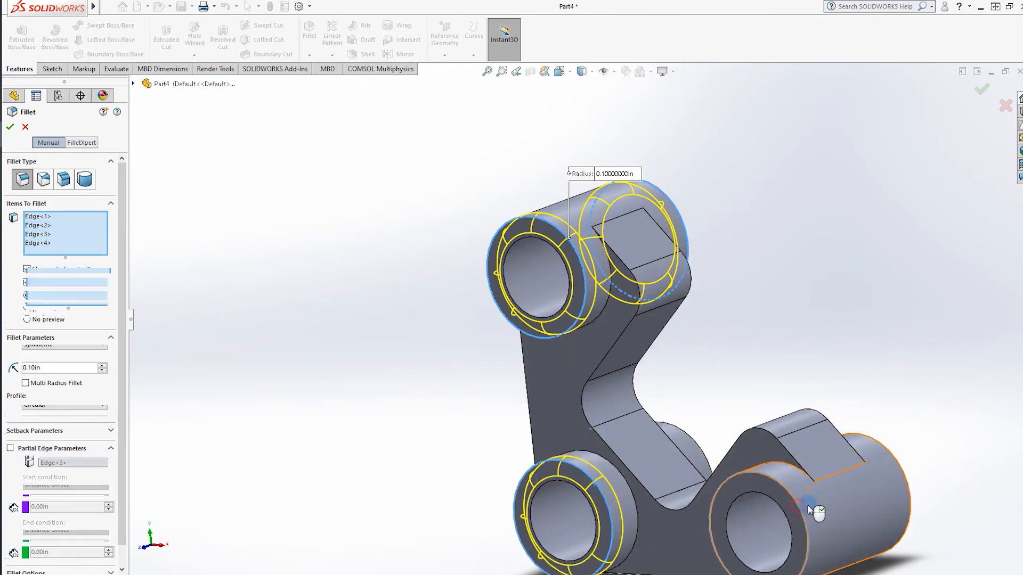
click(891, 460)
click(689, 436)
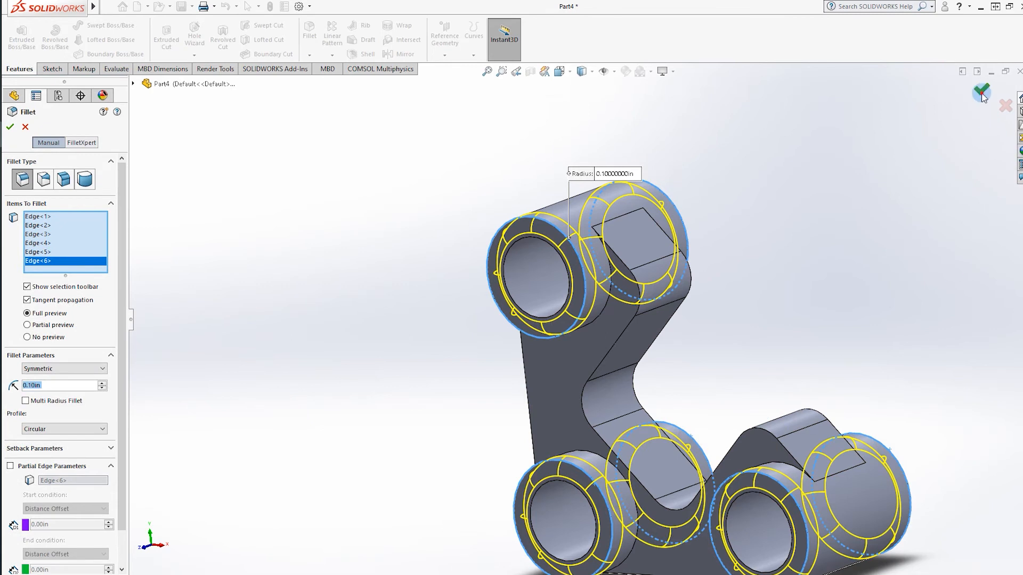
click(982, 93)
- Apply the polished steel appearance to the whole part instead of only the fillet feature
click(626, 72)
click(905, 141)
drag(902, 271, 618, 323)
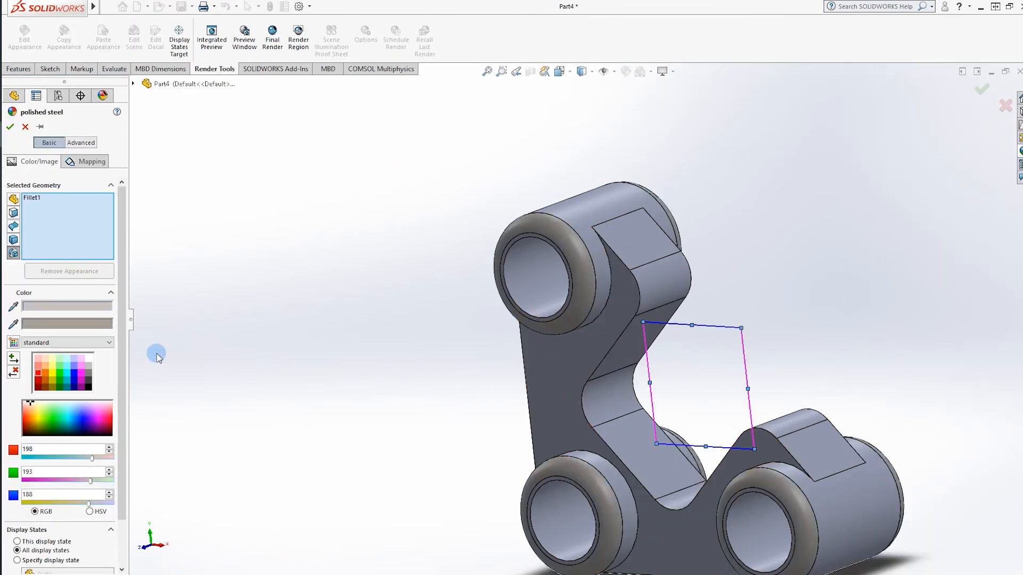
right_click(41, 201)
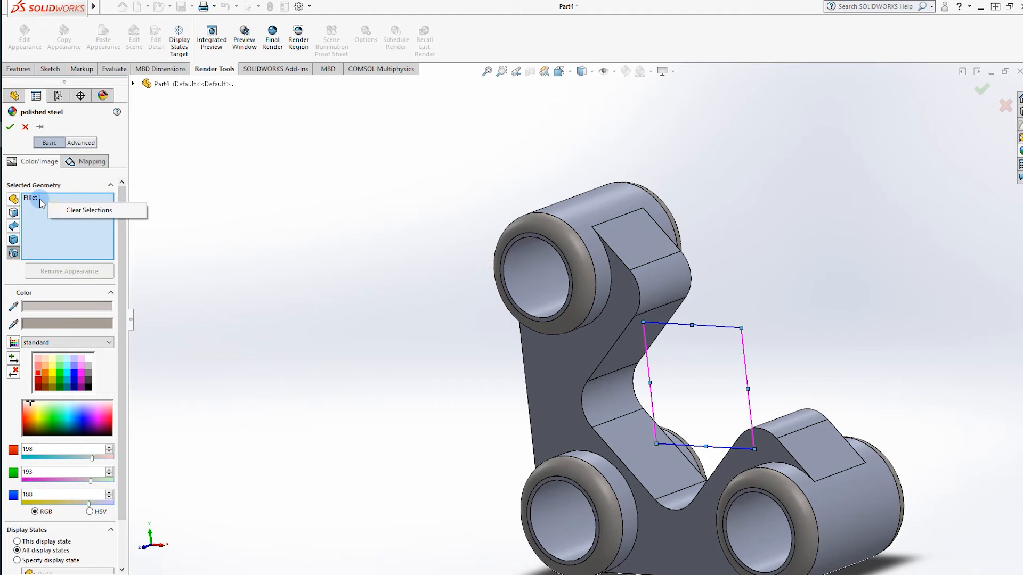
click(74, 210)
click(613, 397)
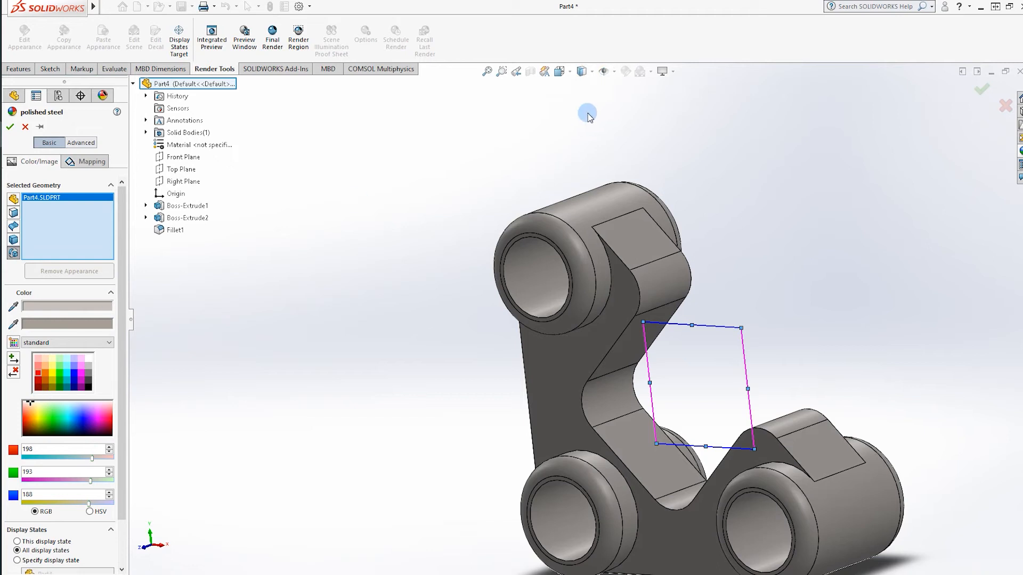
click(1019, 145)
drag(886, 313, 560, 379)
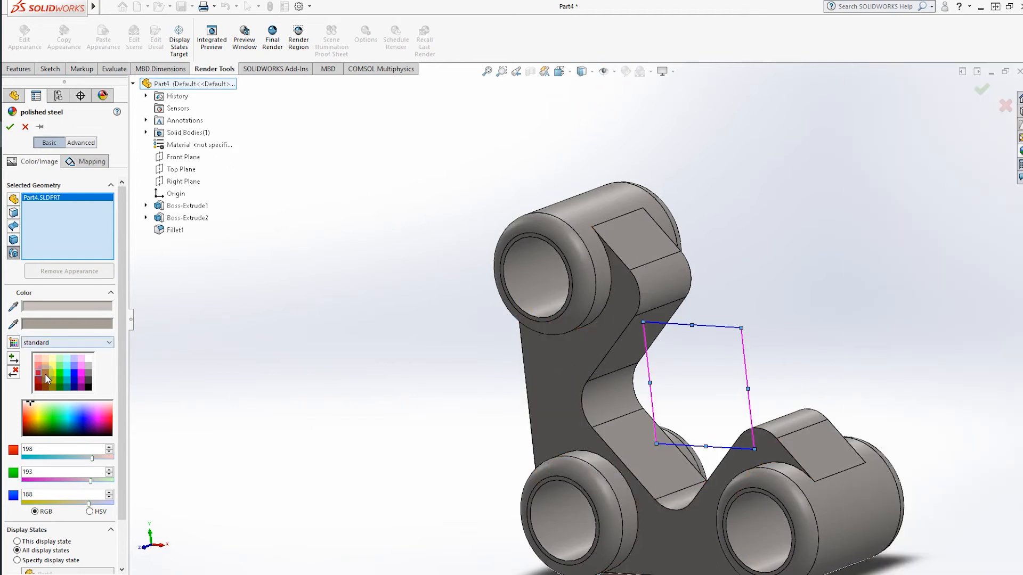
- Set the part's appearance color to green and turn on RealView Graphics
click(36, 374)
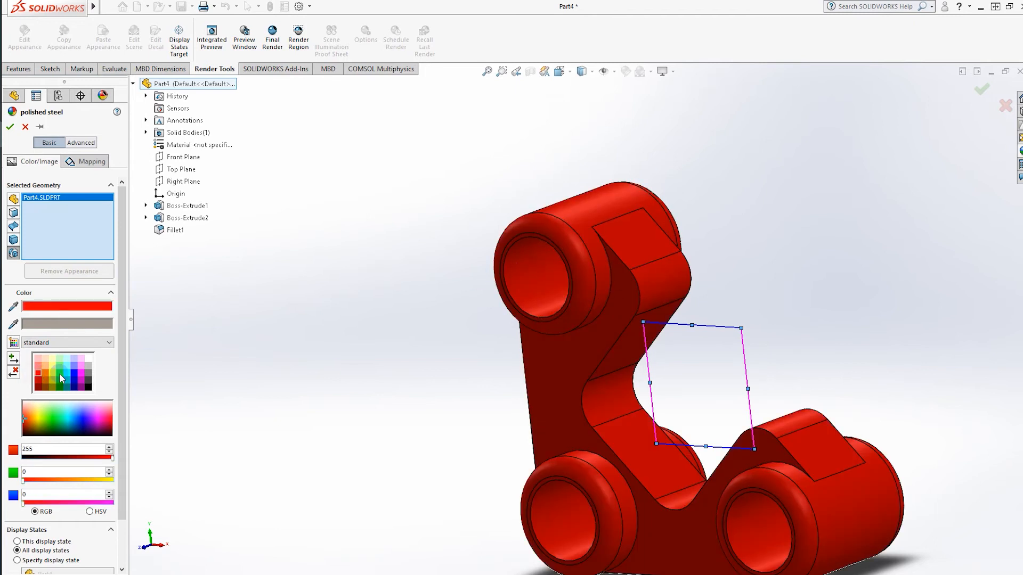
click(60, 373)
click(981, 90)
click(651, 72)
click(684, 84)
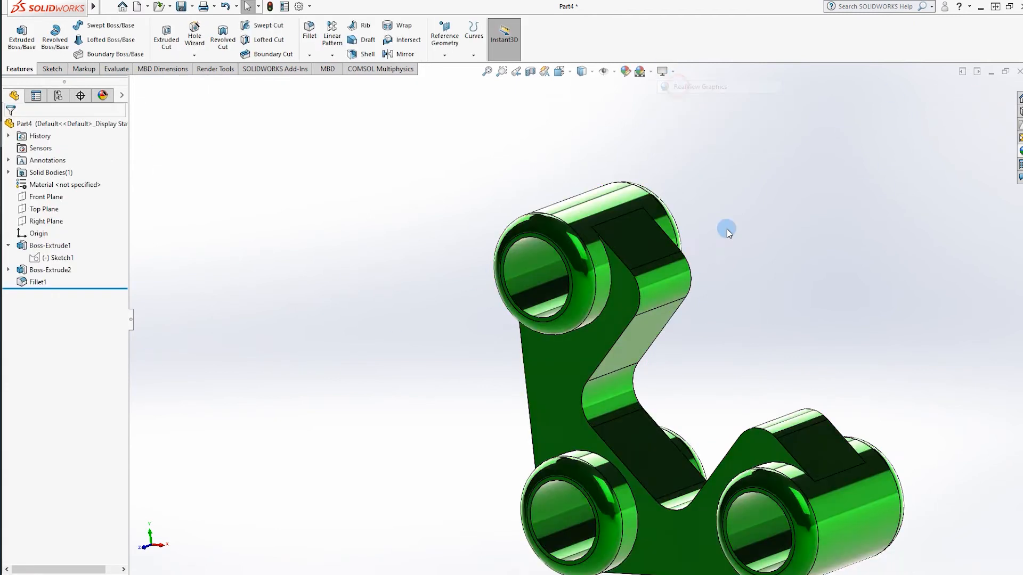
- Save the part as 65 in the PART folder
middle_drag(711, 335, 943, 314)
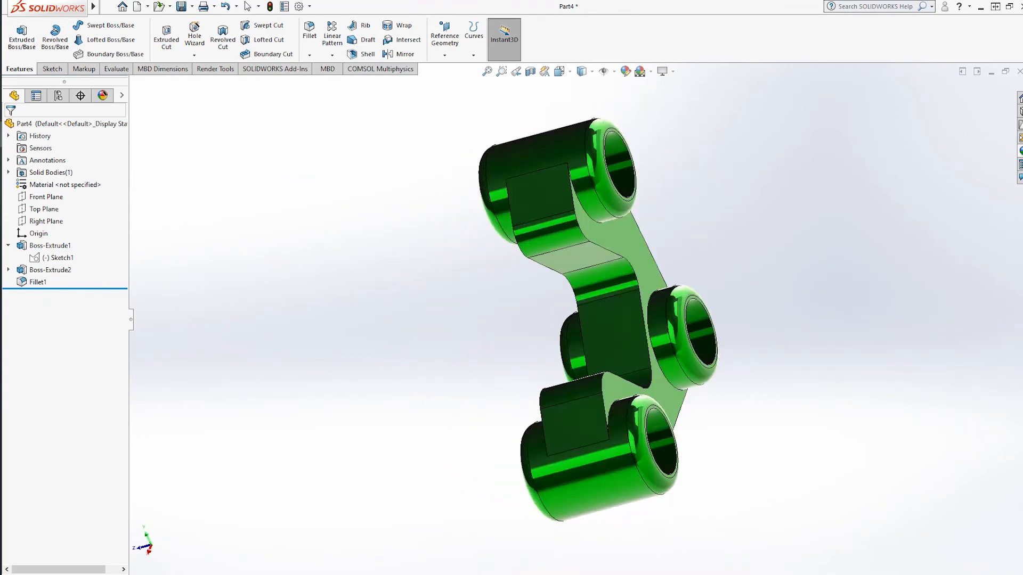
middle_drag(533, 298, 927, 304)
key(ctrl+7)
key(ctrl+s)
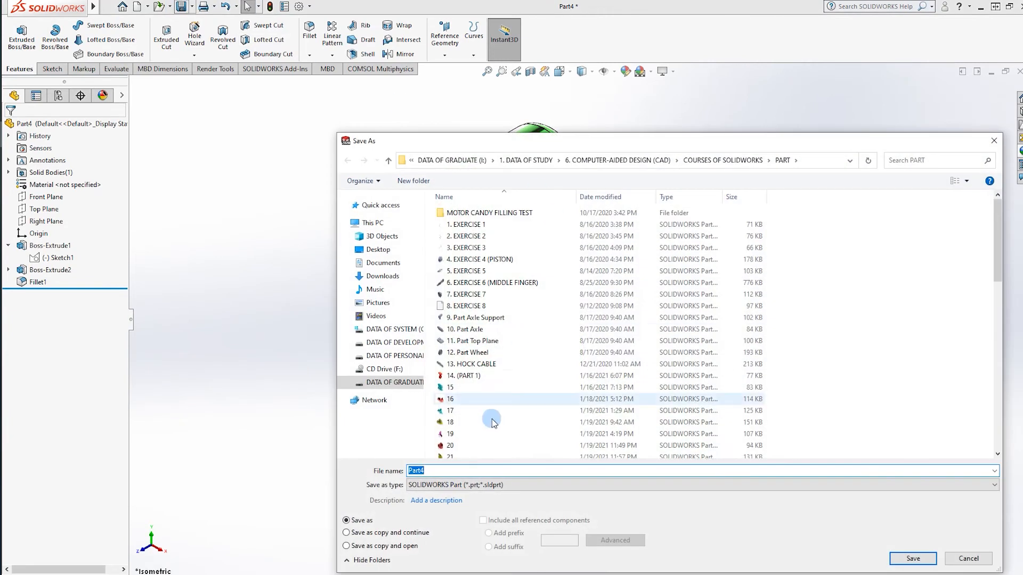
scroll(492, 422, down, 15)
text(65)
click(914, 558)
- Create a drawing from the part using the A4 (Landscape) .SLDDRT sheet format
click(147, 7)
click(205, 27)
click(489, 318)
click(524, 250)
click(555, 350)
double_click(555, 350)
click(560, 318)
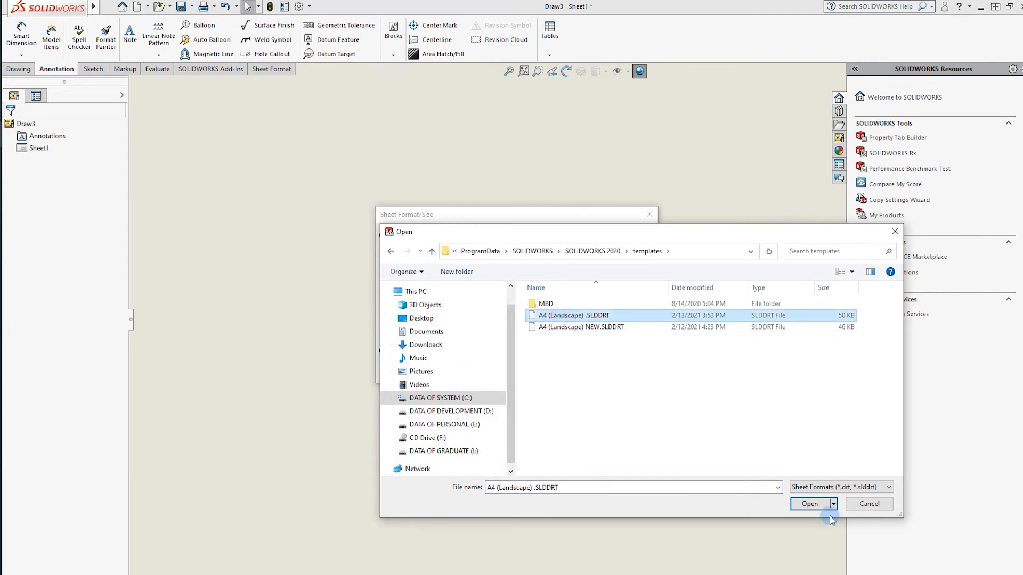
click(810, 503)
click(535, 368)
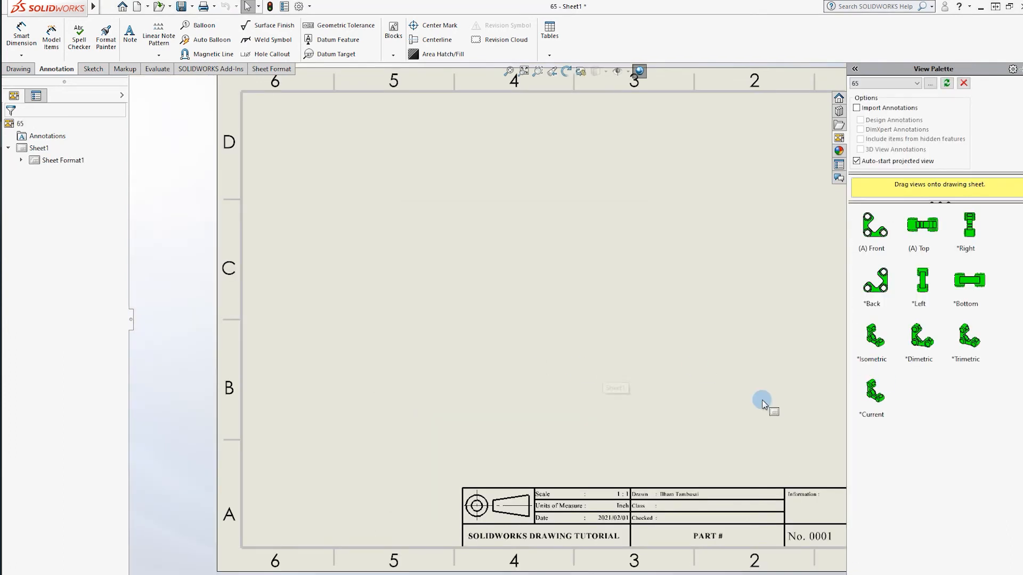
- Place the front view on the sheet with projected top, right-side and isometric views
drag(874, 224, 395, 367)
click(402, 195)
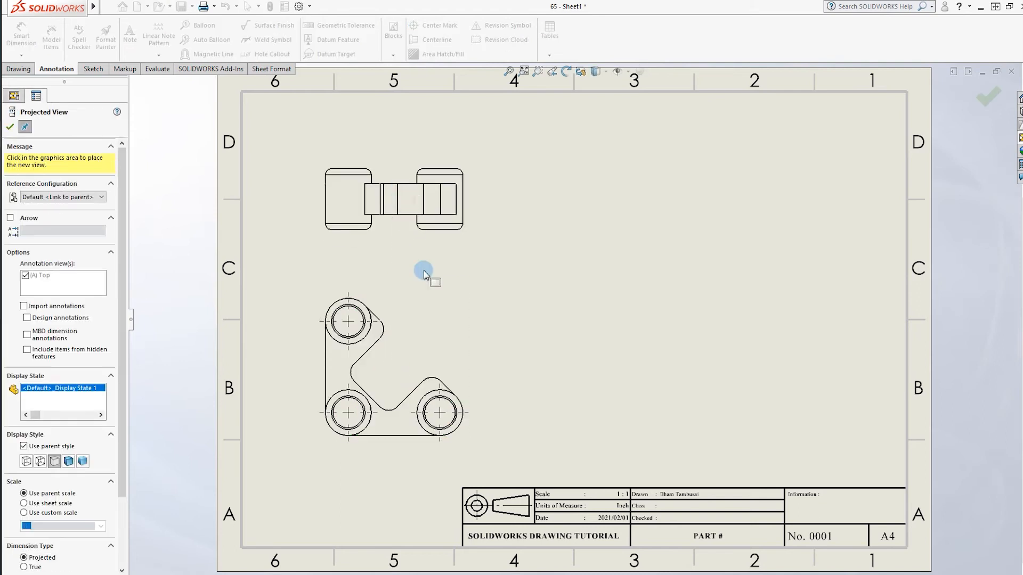
click(678, 389)
click(712, 265)
key(Escape)
- Try a custom scale of 1.5:1 on the front view and set it back to 1:1
click(465, 319)
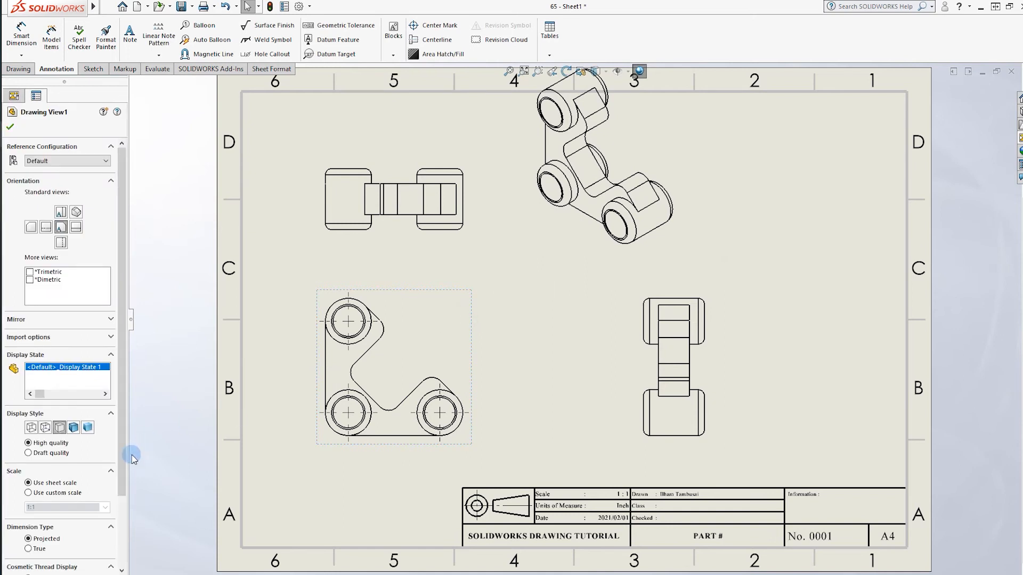
click(59, 493)
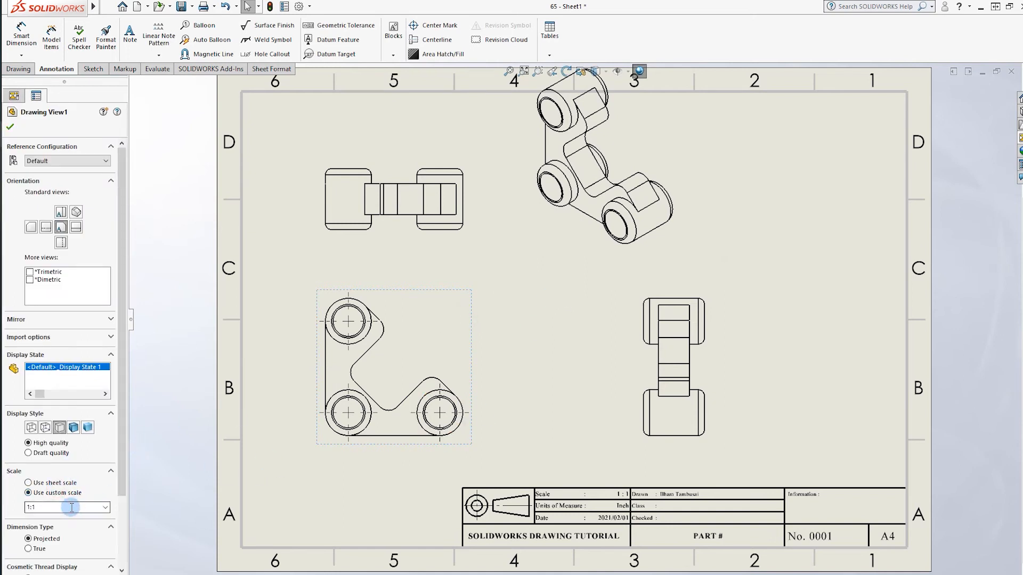
text(.5)
key(Return)
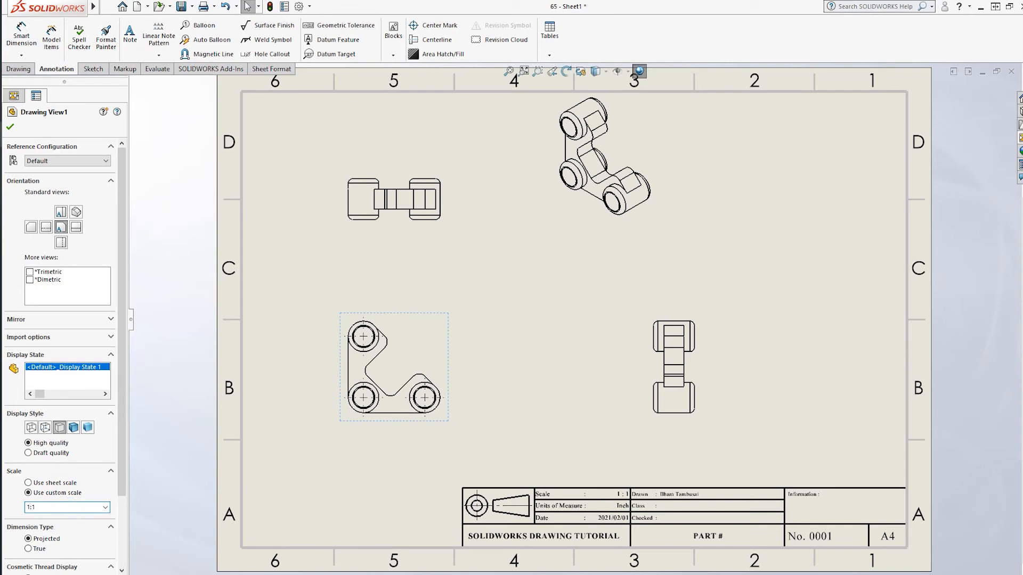
text(.5)
key(Return)
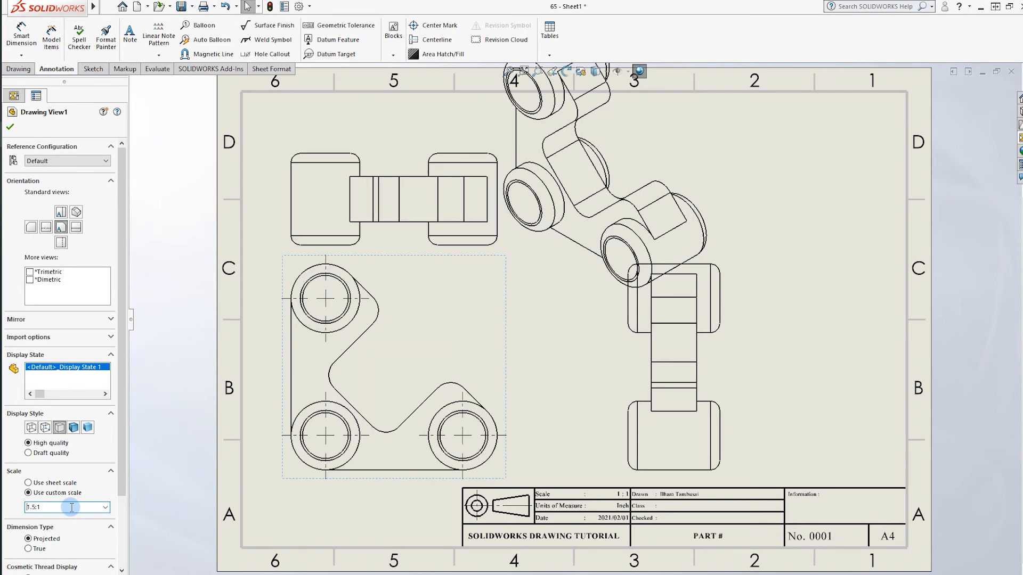
key(Return)
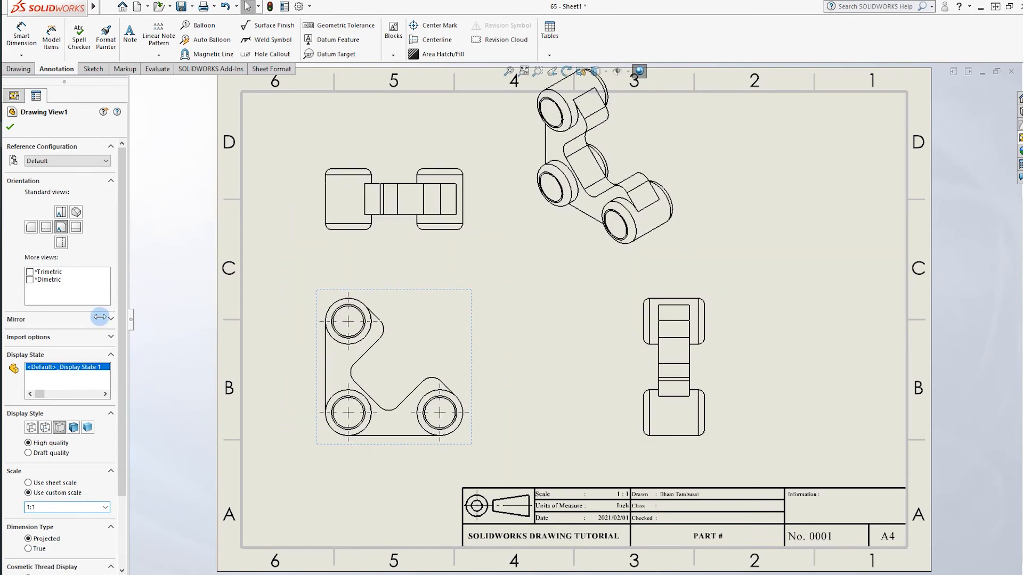
click(11, 126)
- Rearrange the isometric, front and right-side views to spread them evenly over the sheet above the title block
drag(564, 265, 784, 304)
mouse_move(449, 444)
mouse_down()
mouse_move(521, 460)
mouse_move(493, 430)
mouse_up()
drag(713, 394, 755, 394)
click(796, 408)
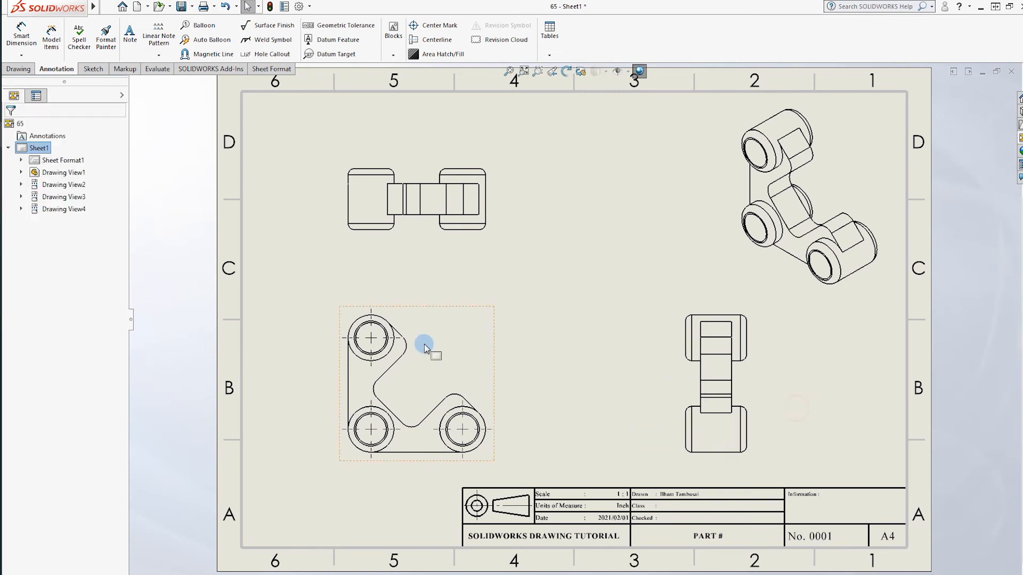
- Set the front view's display style to Hidden Lines Visible and the isometric view's to Shaded With Edges
click(459, 344)
click(53, 424)
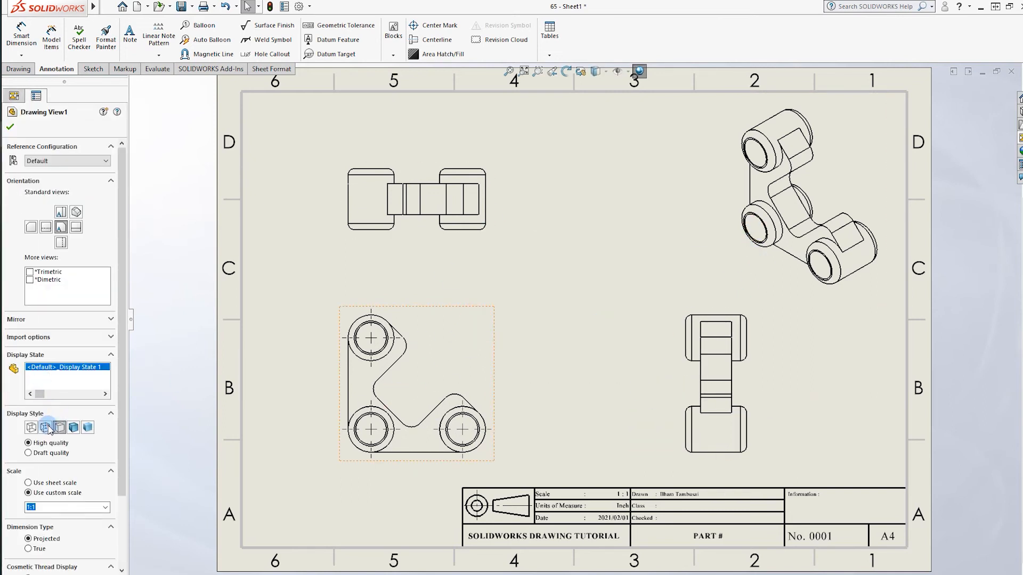
click(533, 326)
click(757, 301)
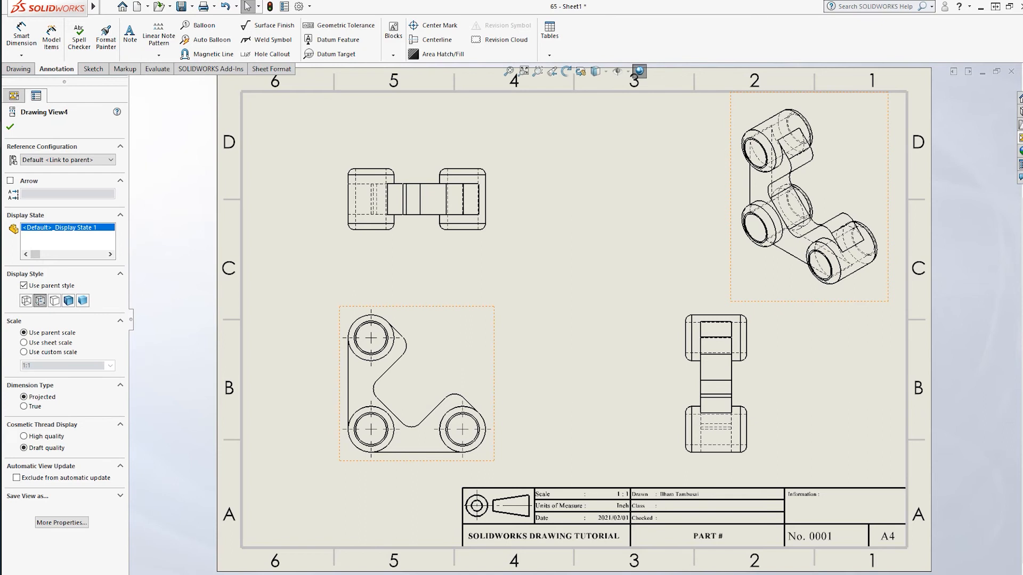
click(68, 301)
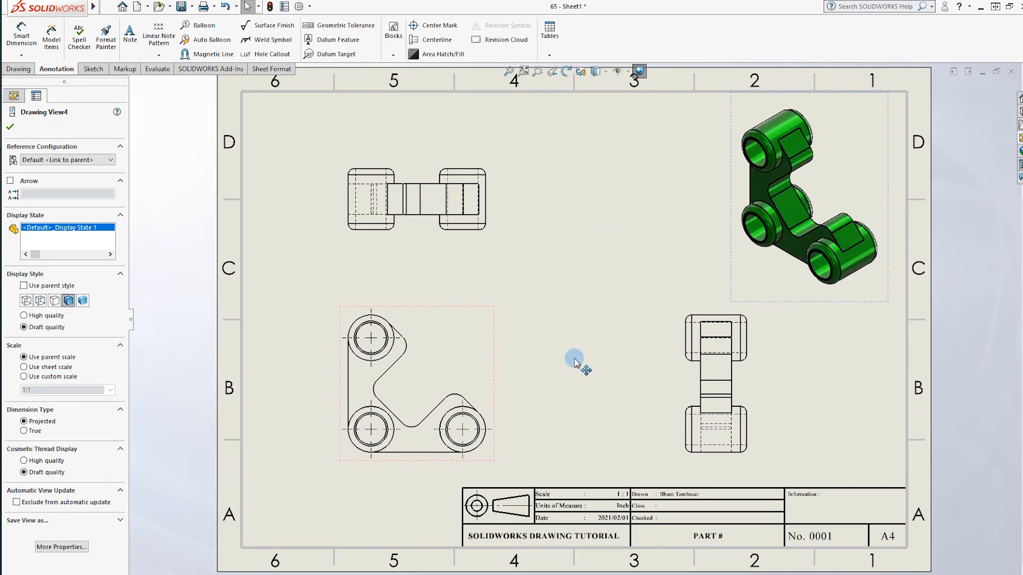
click(679, 289)
- Dimension the boss's full length in the top view with Smart Dimension
click(21, 35)
scroll(261, 144, up, 3)
click(374, 169)
click(430, 281)
click(430, 281)
- Set the drawing's unit system to IPS (inch, pound, second) in the document properties
click(300, 7)
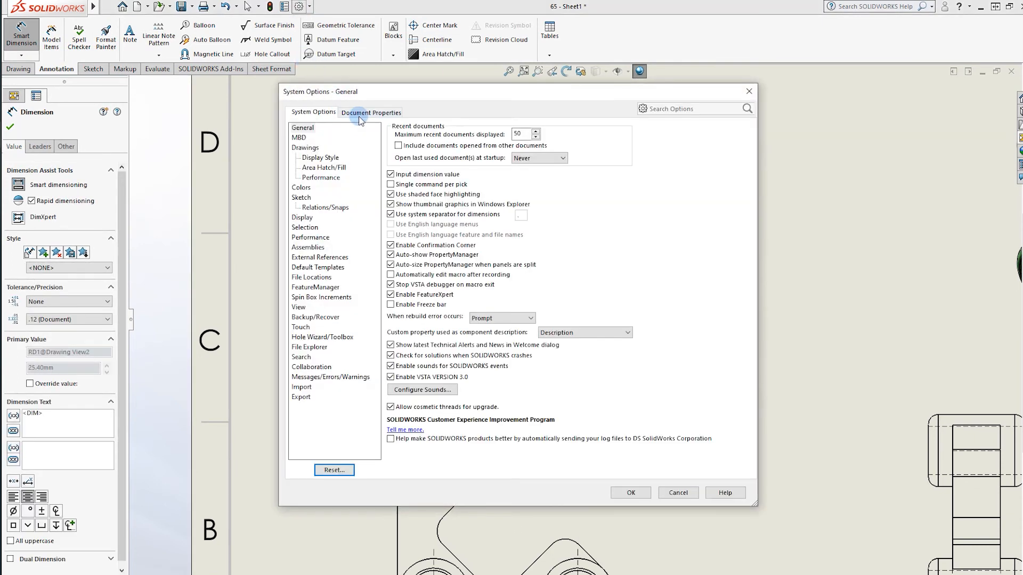
click(359, 116)
click(300, 248)
click(413, 161)
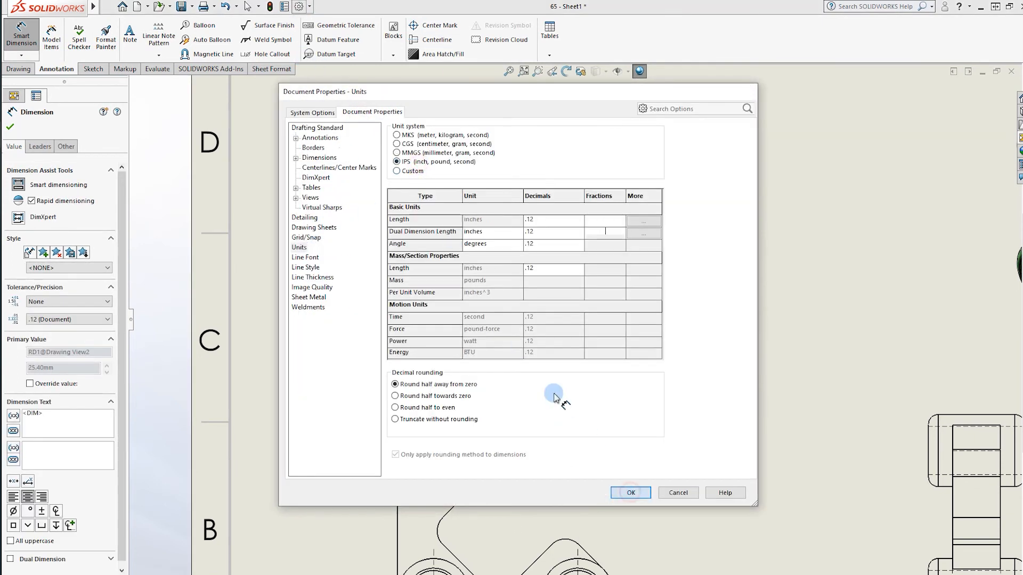
key(Return)
- Dimension the plate's thickness and the boss's edge fillet radius in the top view
click(505, 208)
click(509, 257)
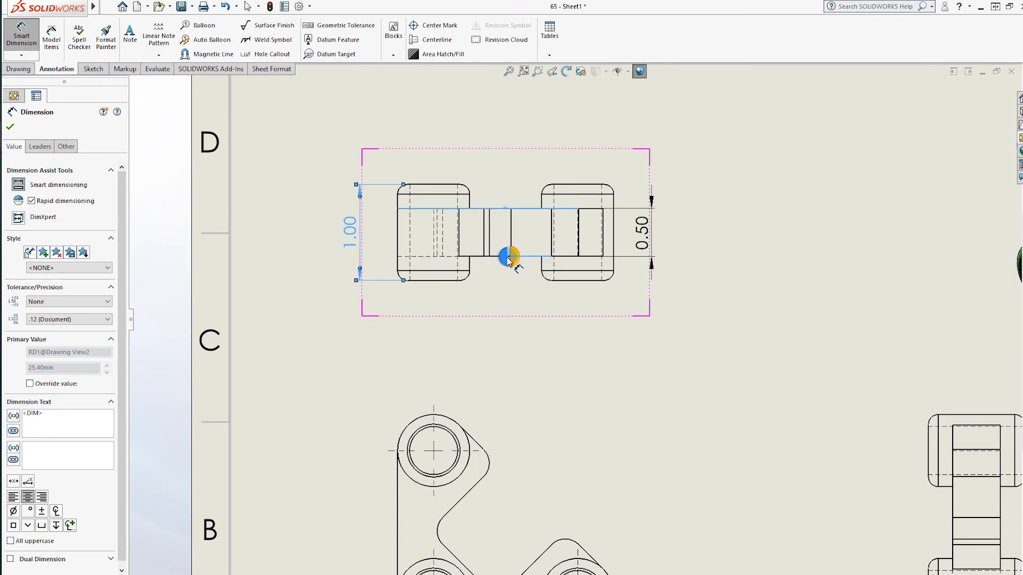
click(505, 257)
scroll(532, 314, up, 2)
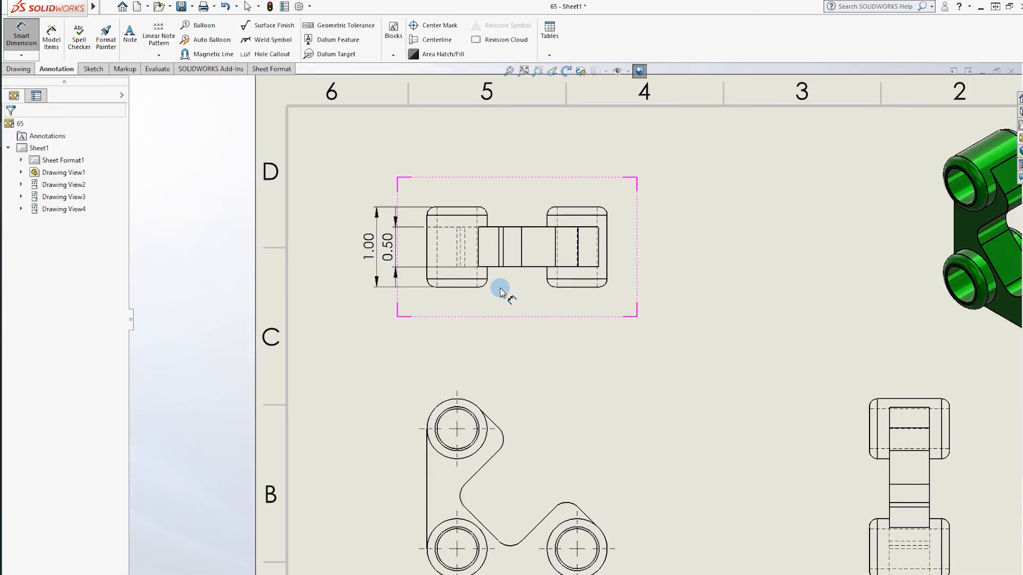
click(488, 214)
click(515, 177)
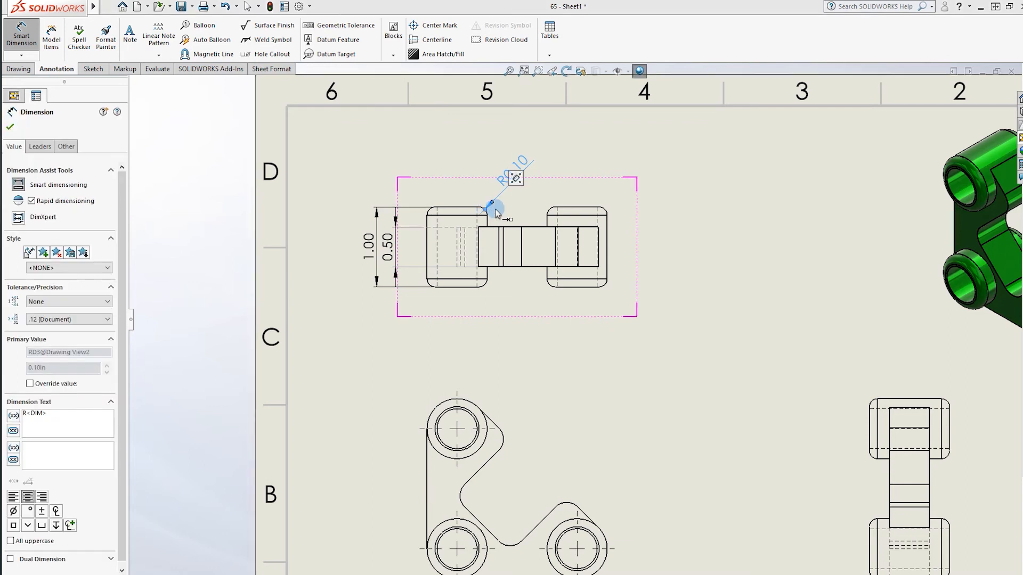
- Dimension the horizontal and vertical centre-to-centre distances between the bosses in the front view
scroll(557, 306, down, 1)
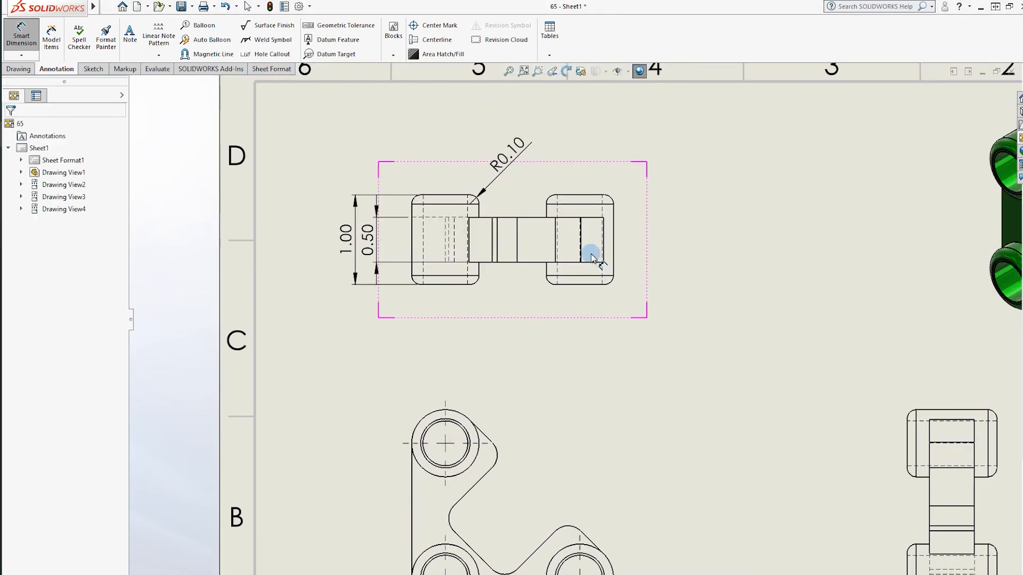
scroll(508, 277, up, 2)
scroll(530, 426, down, 1)
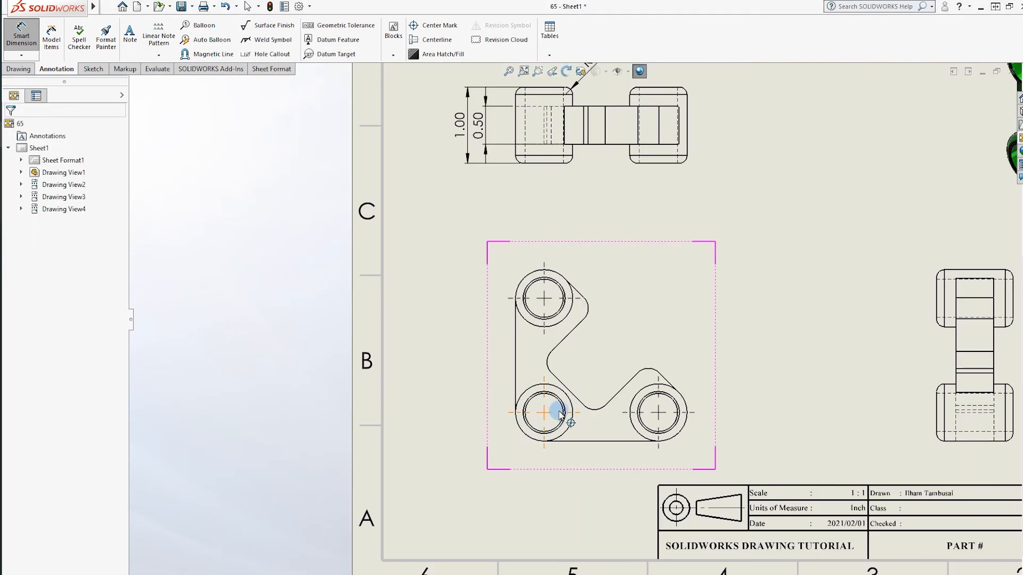
scroll(558, 412, down, 1)
click(564, 388)
click(684, 375)
click(685, 377)
click(566, 238)
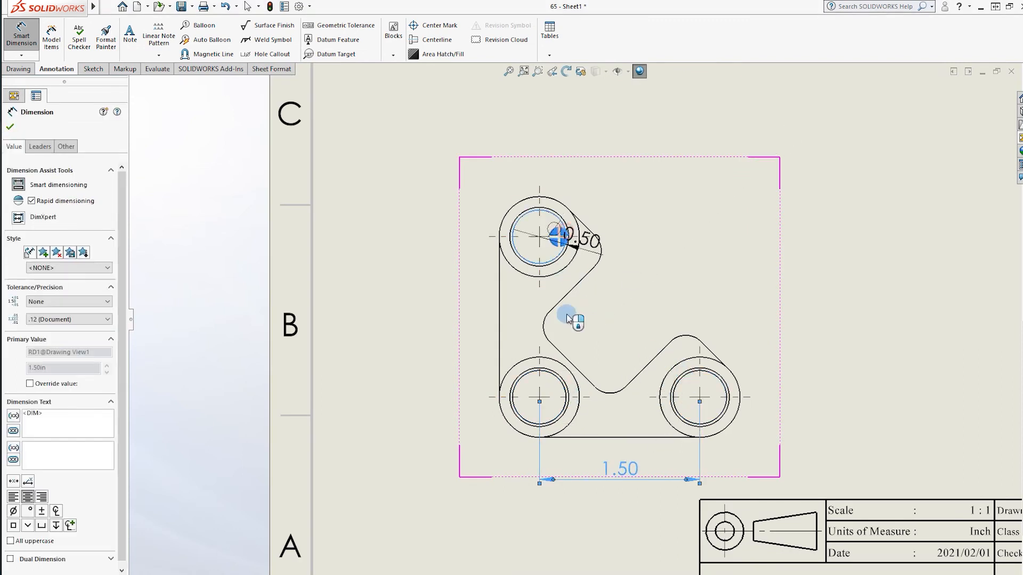
click(560, 379)
click(557, 380)
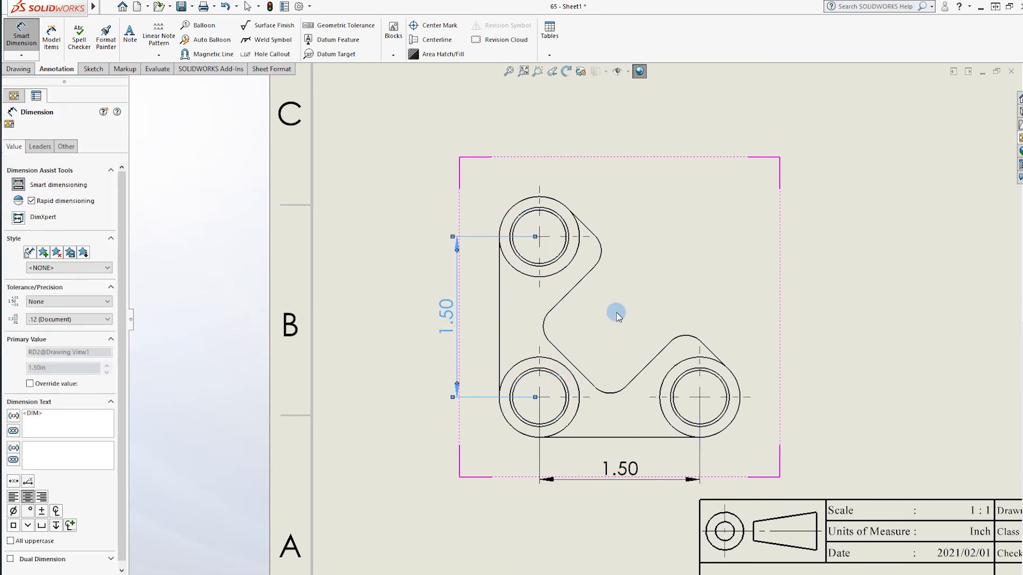
key(Escape)
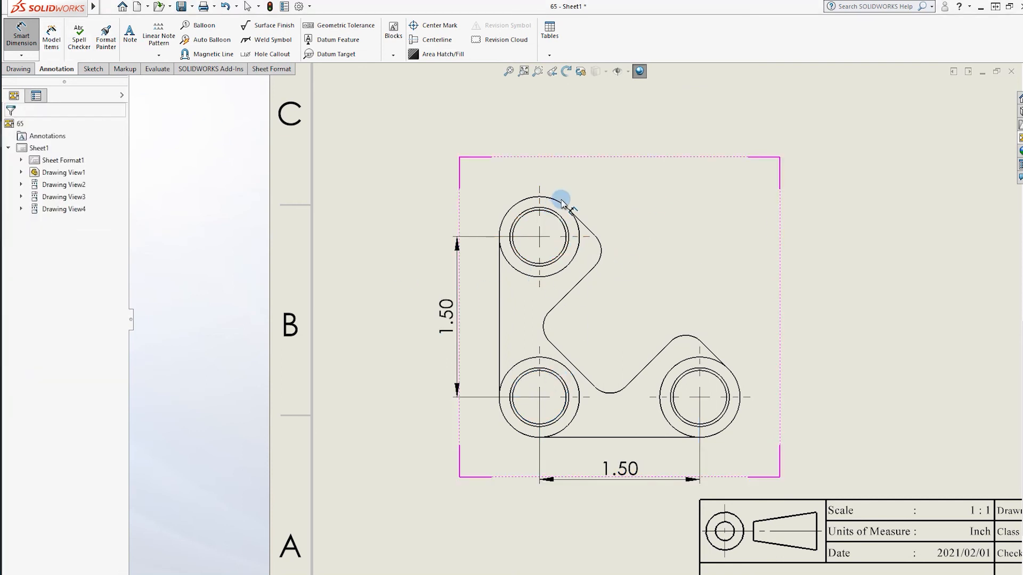
- Dimension the hole diameter and the outer diameter of the front view's upper boss
click(519, 254)
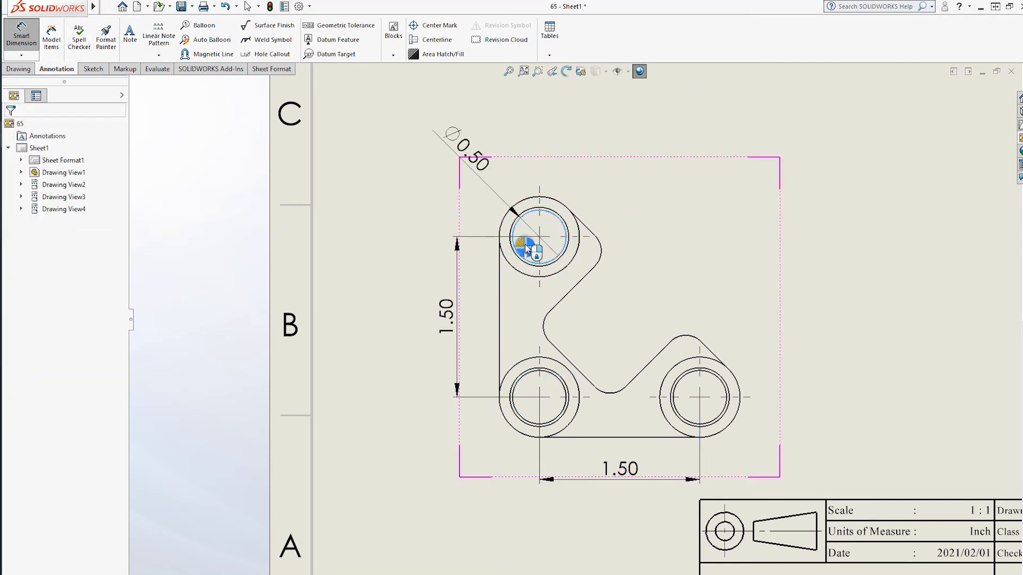
click(524, 243)
click(560, 202)
click(558, 204)
key(Escape)
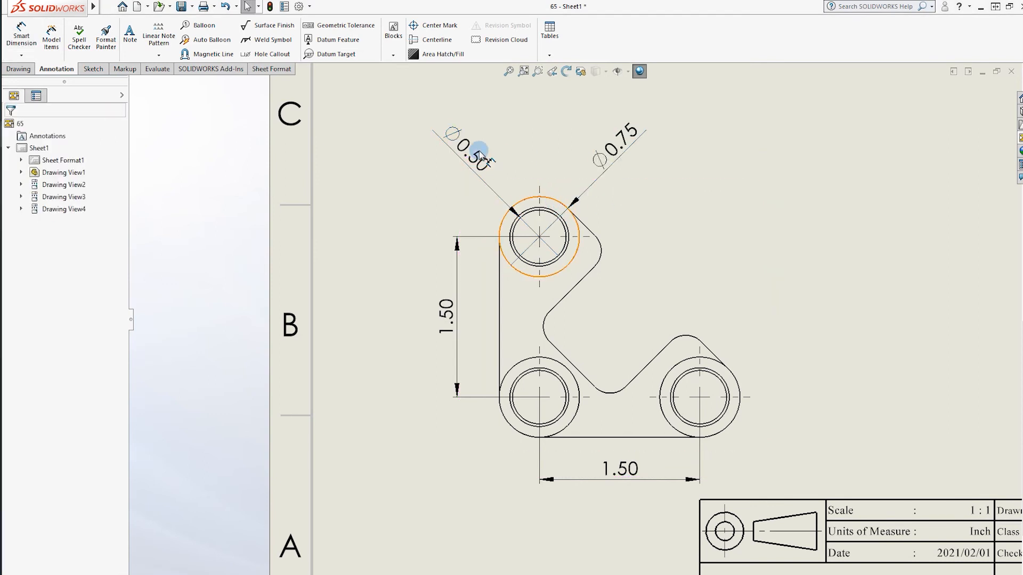
- Append "x 3 HL" to the text of both the hole and outer diameter dimensions
click(477, 152)
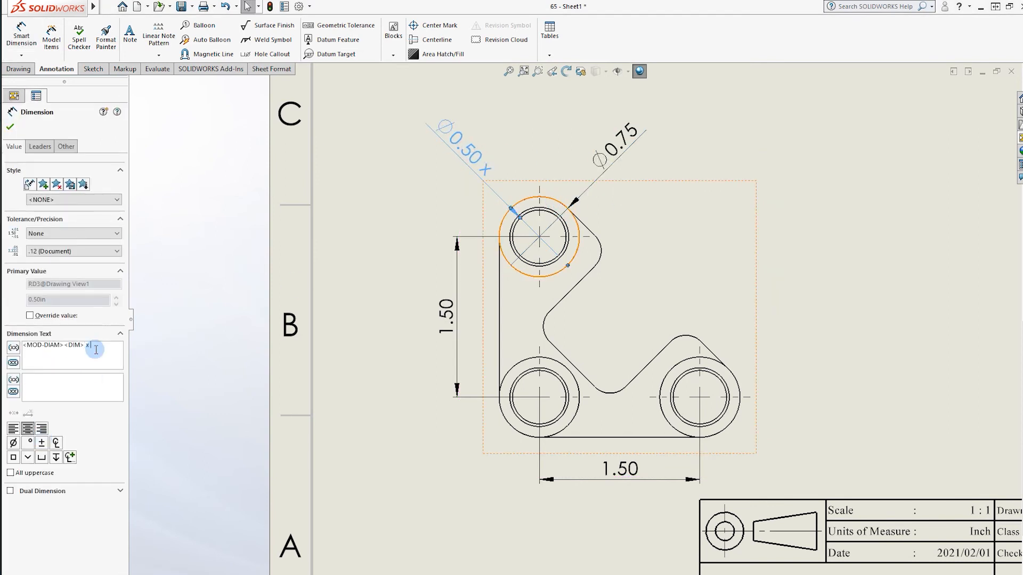
text(L)
click(624, 140)
click(93, 356)
text(x 3)
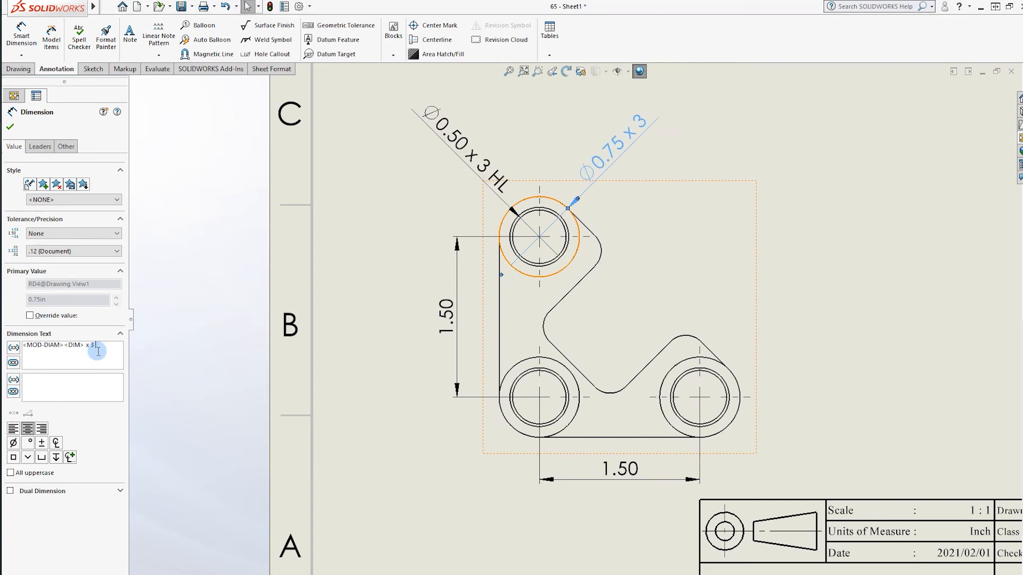
click(644, 258)
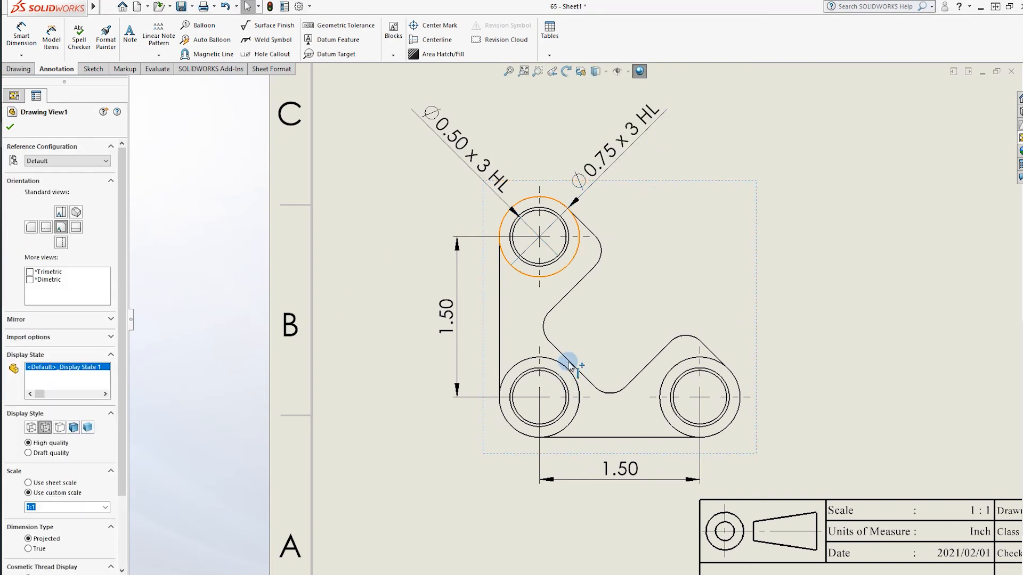
- Sketch a diagonal centerline about 2.55 in long from the corner boss's centre out through the notch in the front view
click(22, 34)
click(94, 68)
click(59, 25)
click(71, 59)
click(540, 398)
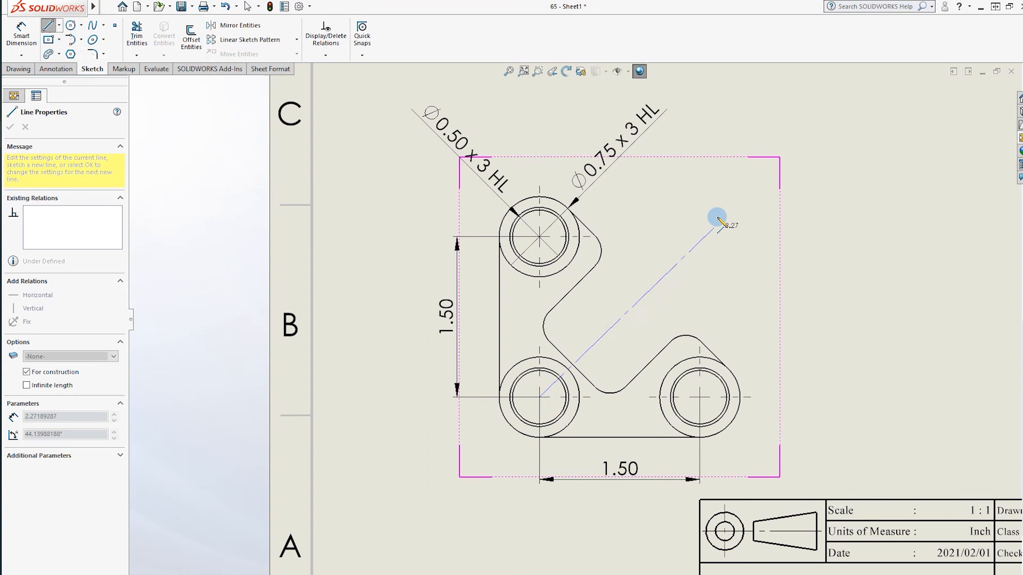
click(725, 198)
key(Escape)
click(27, 33)
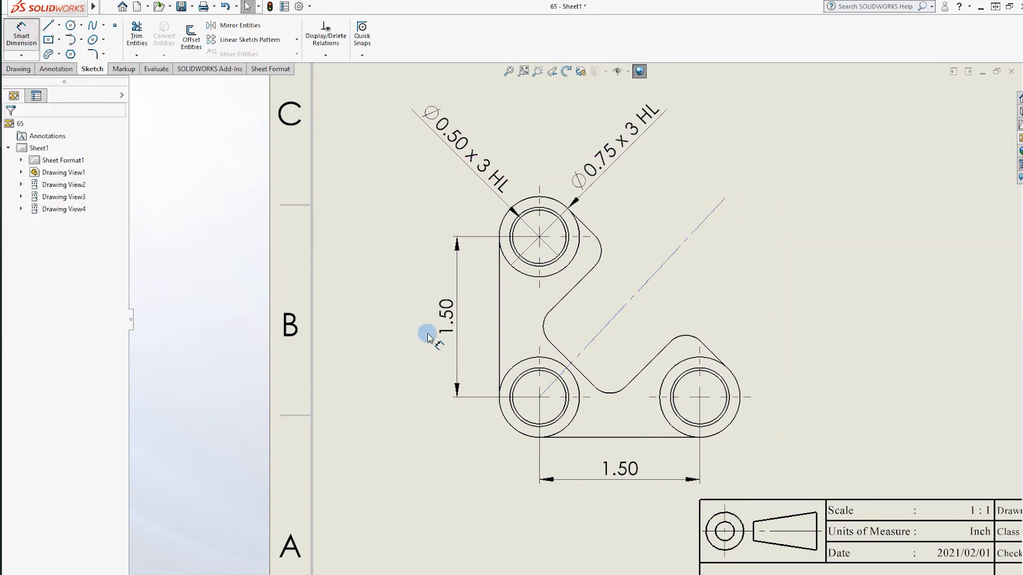
click(605, 327)
click(628, 440)
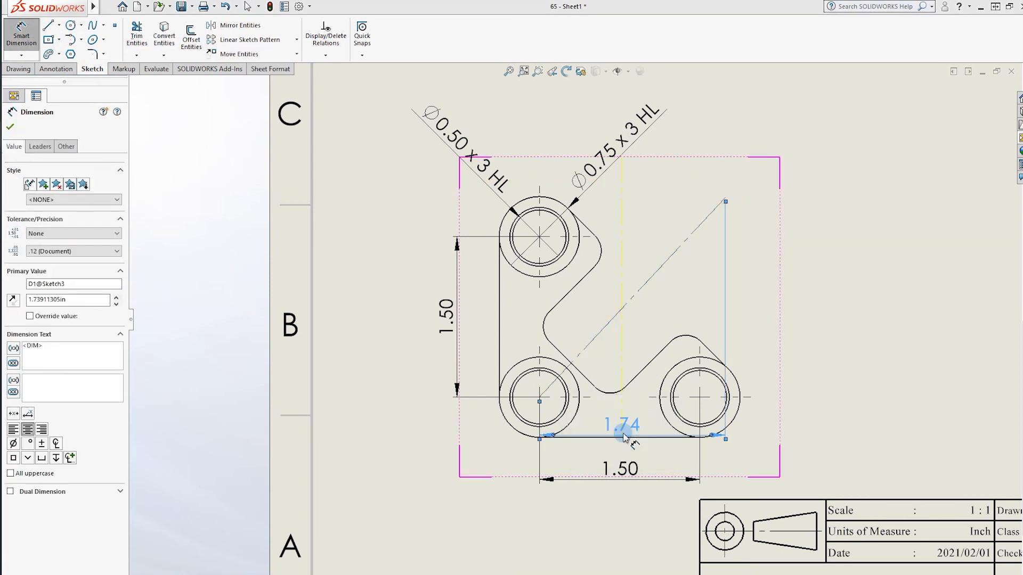
key(Escape)
click(639, 425)
key(Delete)
- Dimension the angle between the diagonal centerline and the plate's bottom edge and set it to 45 degrees
click(21, 33)
click(610, 329)
click(647, 438)
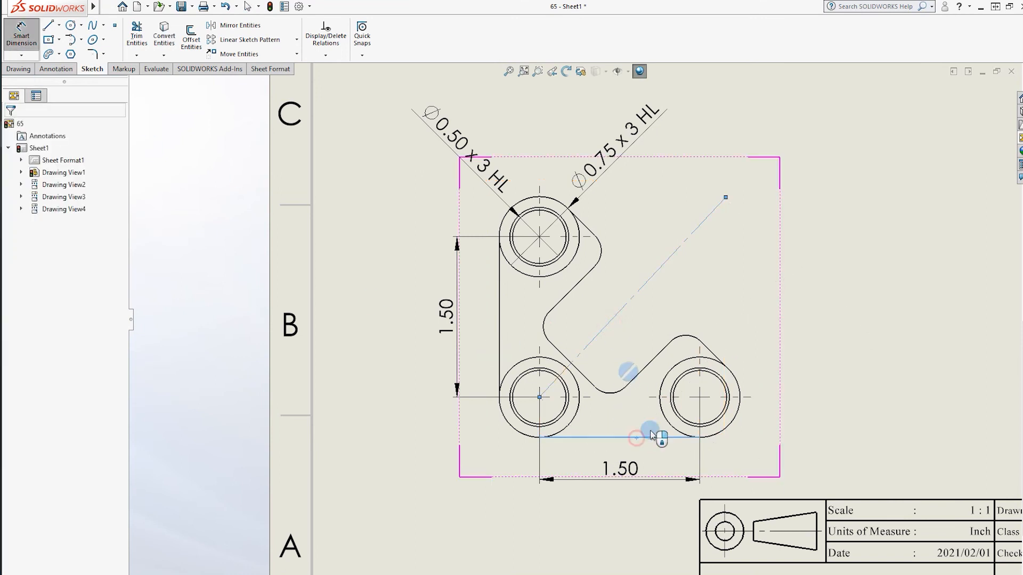
click(782, 340)
text(45)
key(Return)
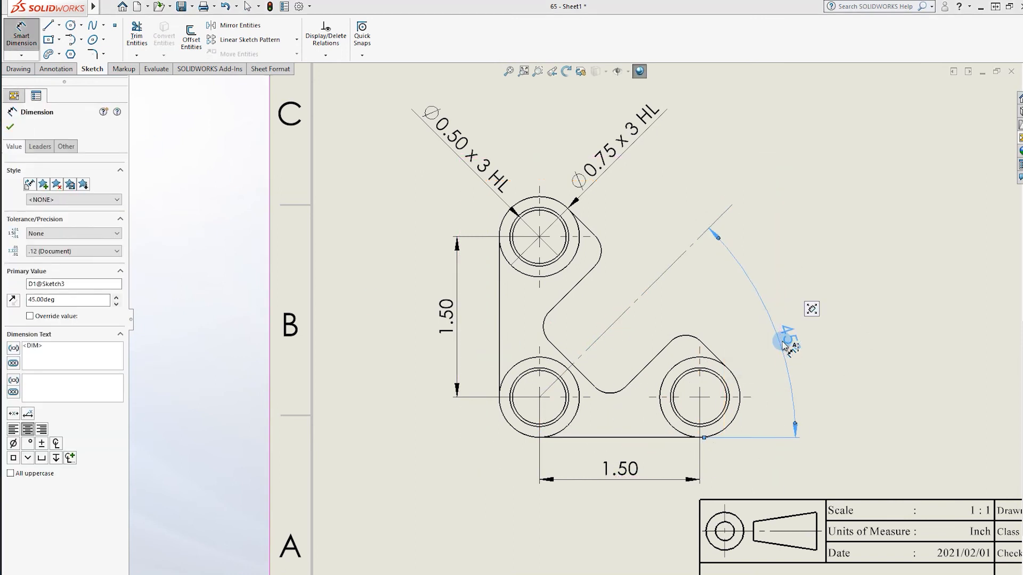
click(849, 393)
click(23, 33)
click(55, 70)
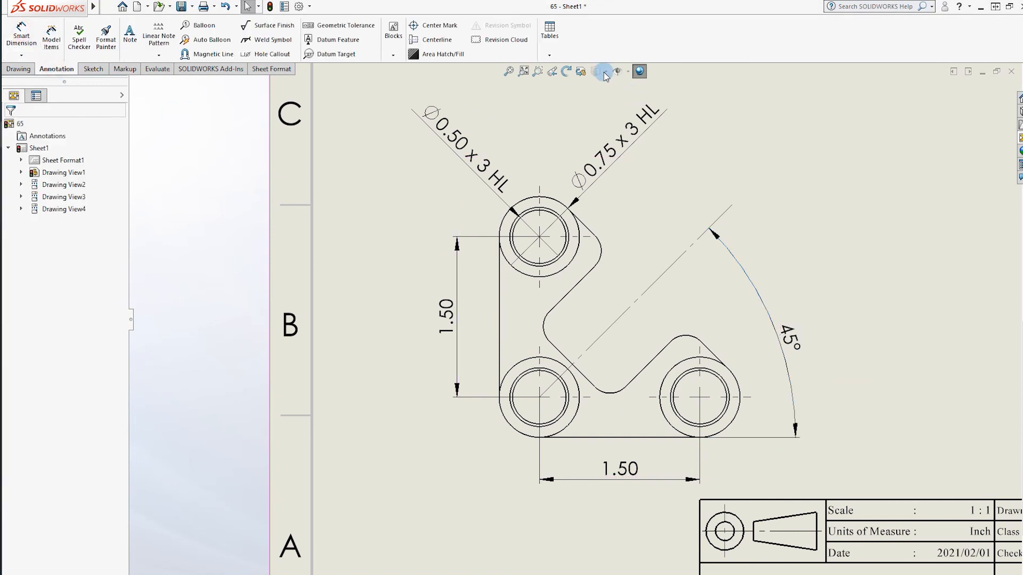
- Delete the angle dimension between the centerline and the plate's bottom edge
click(617, 73)
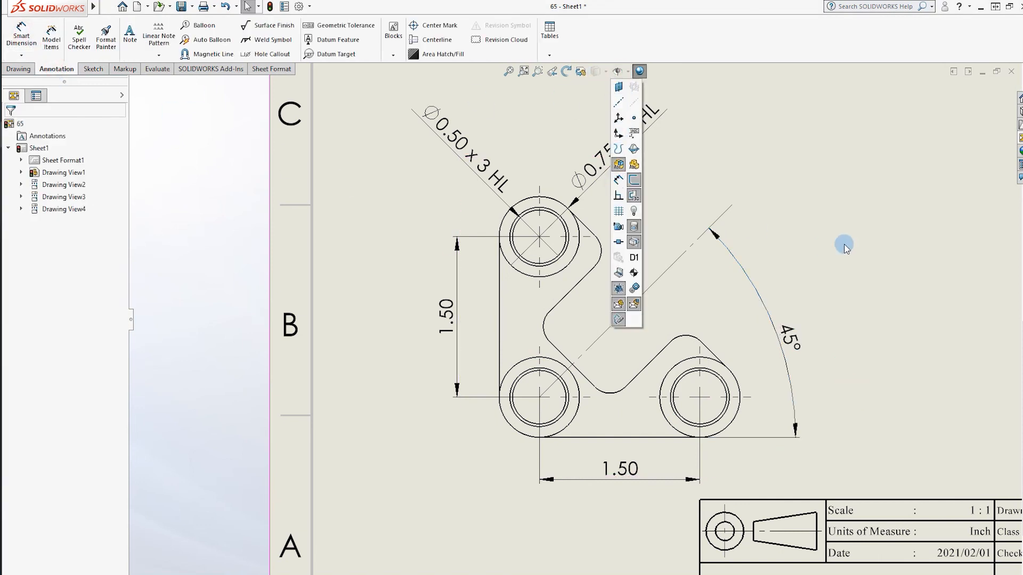
click(784, 331)
key(Delete)
- Dimension the notch's half width from the centerline to its upper edge and its full width between both parallel edges
click(23, 38)
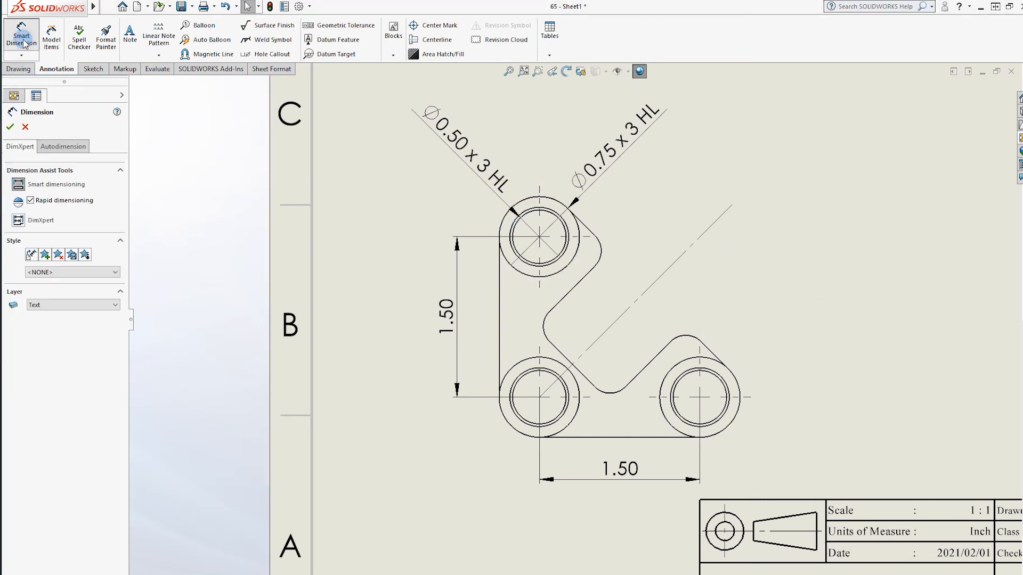
key(Escape)
click(20, 70)
click(49, 68)
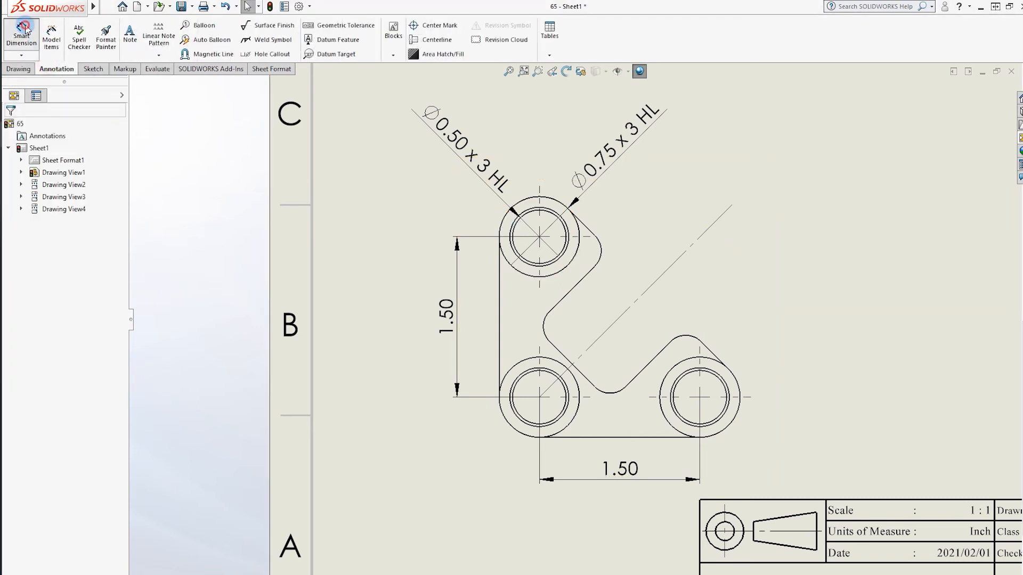
click(21, 34)
click(634, 302)
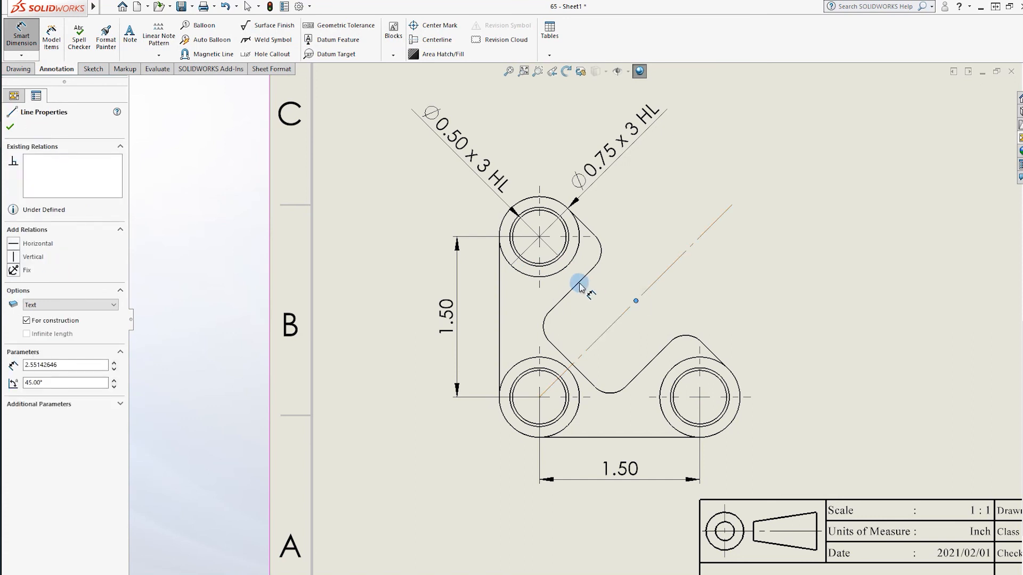
click(578, 282)
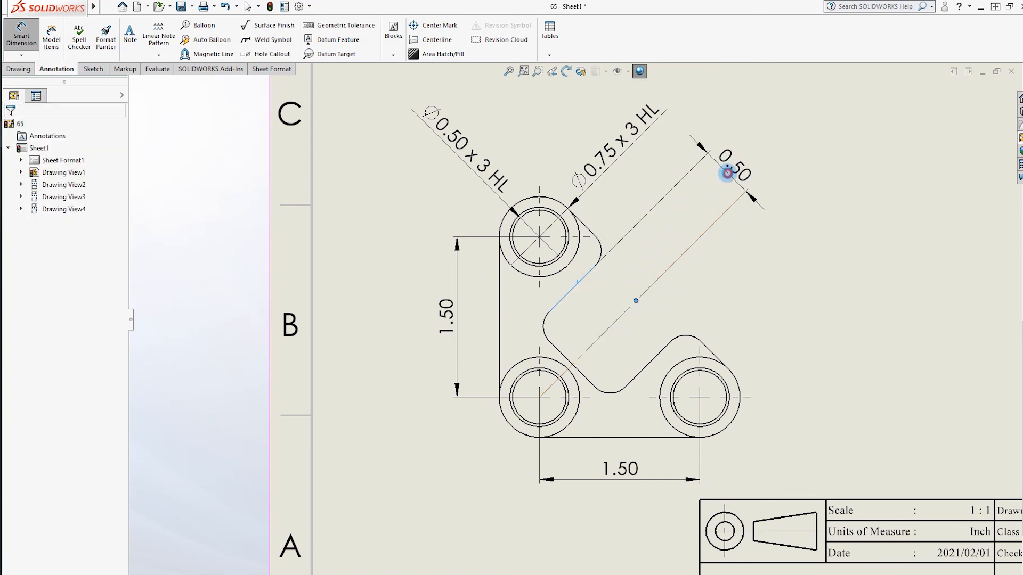
click(727, 174)
click(635, 322)
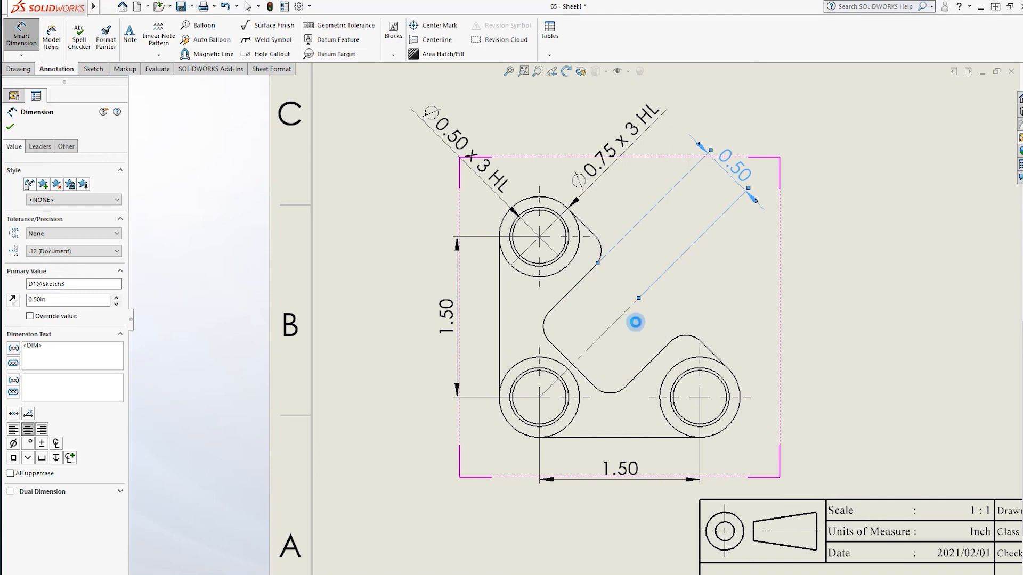
click(569, 295)
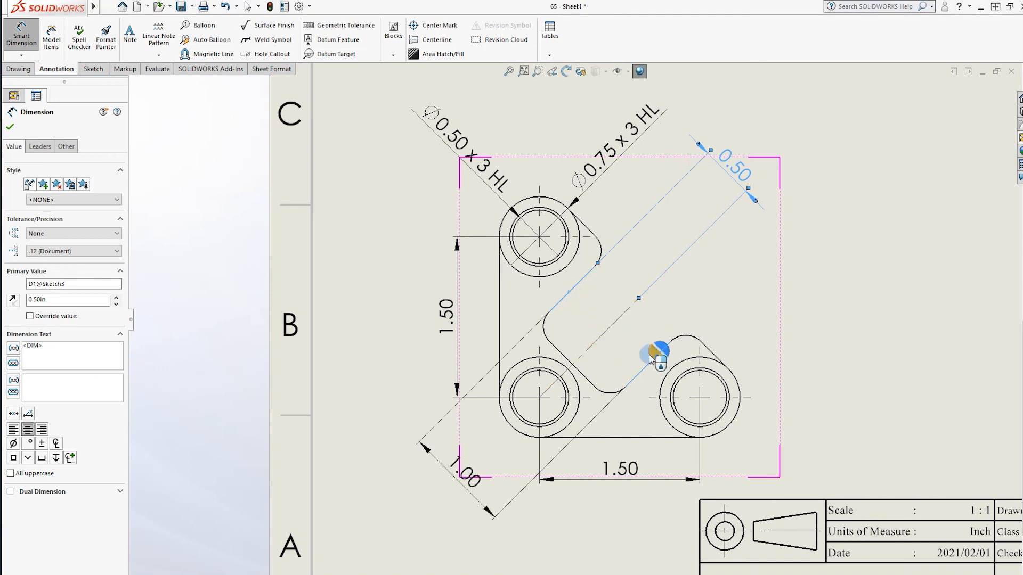
click(663, 348)
click(853, 249)
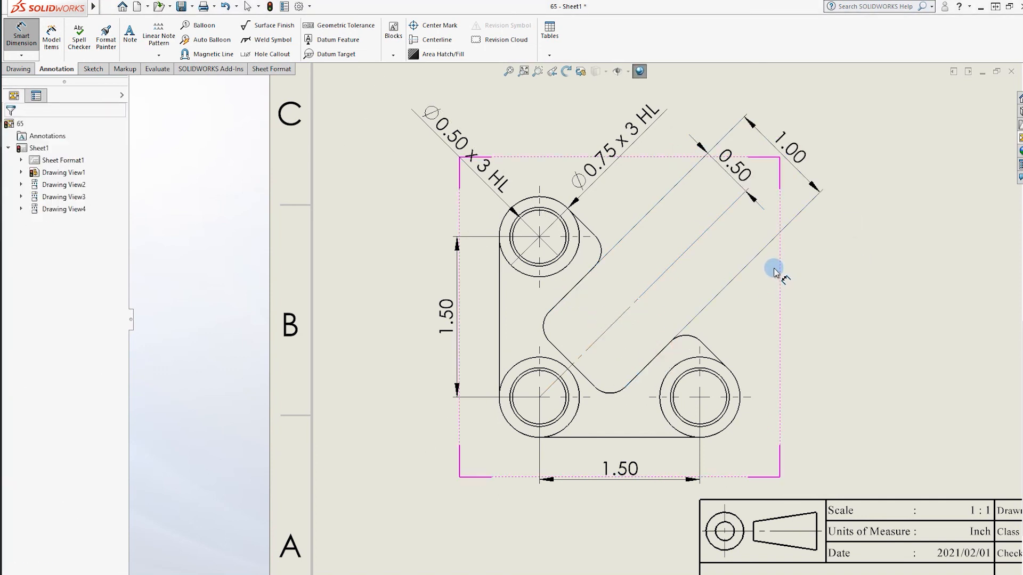
- Dimension the radius of the rounded corner beside the upper boss and place its text horizontally inside the notch
click(602, 246)
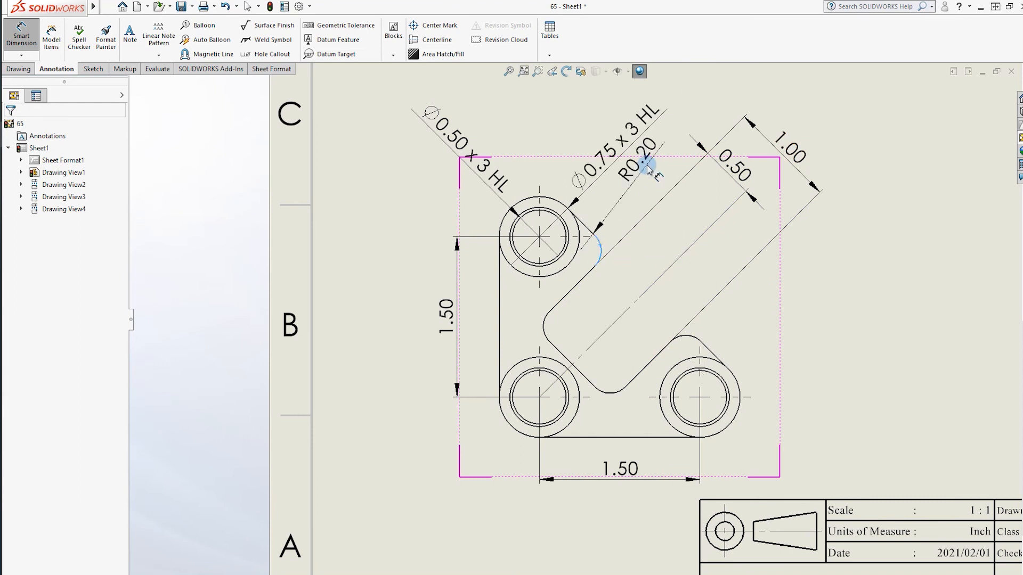
click(646, 180)
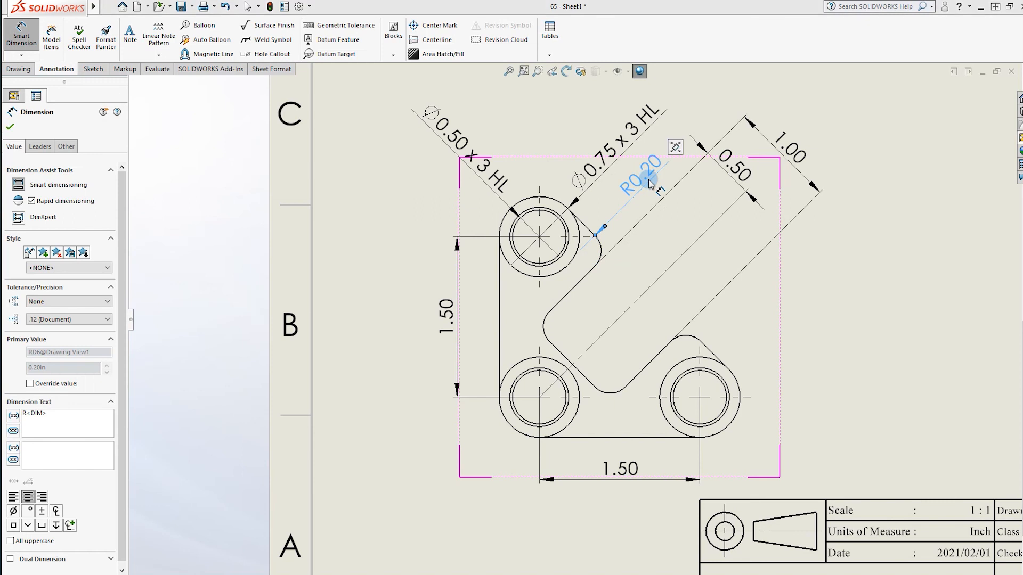
key(Escape)
drag(637, 177, 660, 240)
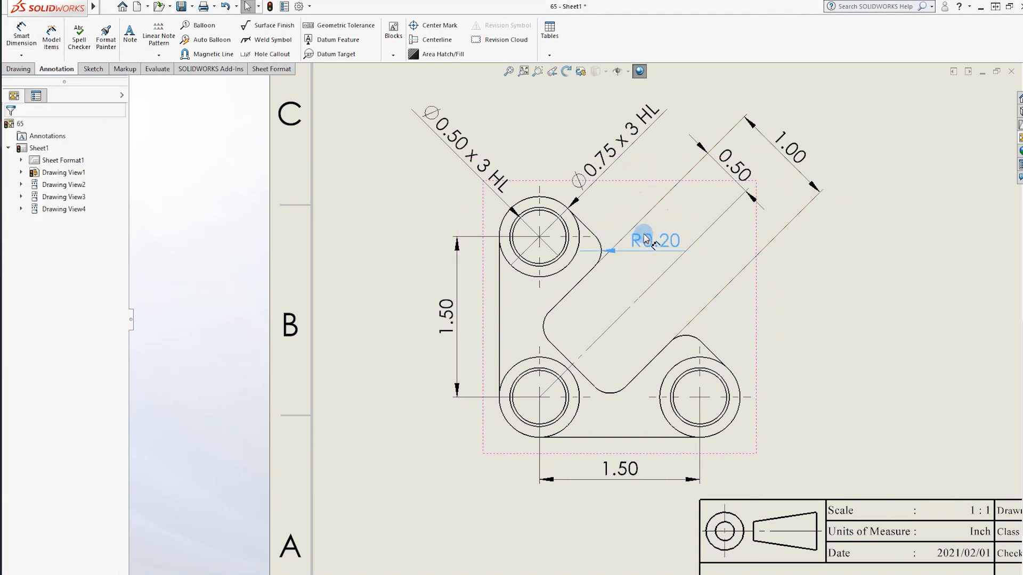
click(593, 354)
- Dimension the notch's depth between its floor edge and the plate's slanted outer edge, placing the text inside the notch
scroll(611, 377, down, 1)
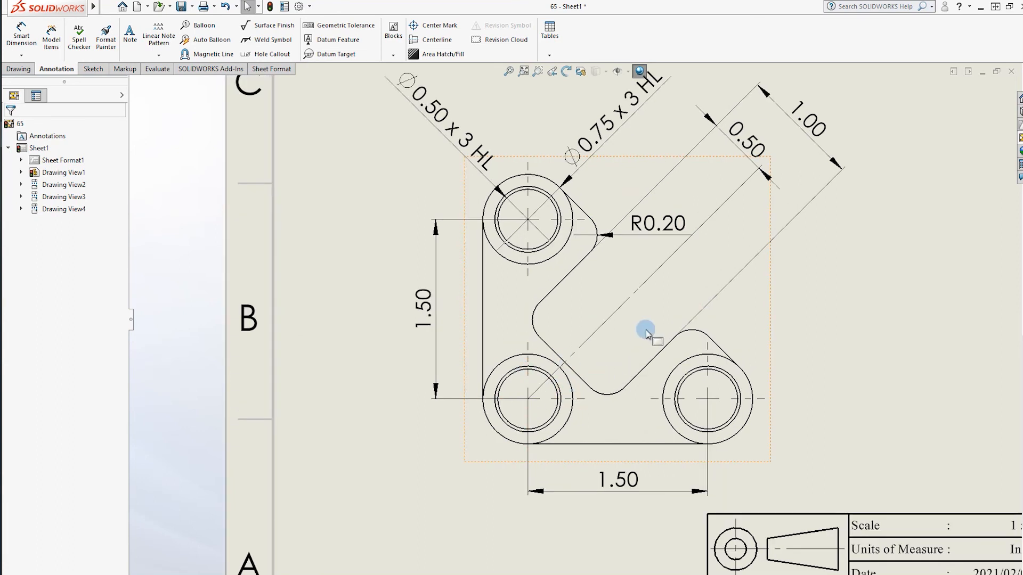
scroll(554, 385, up, 1)
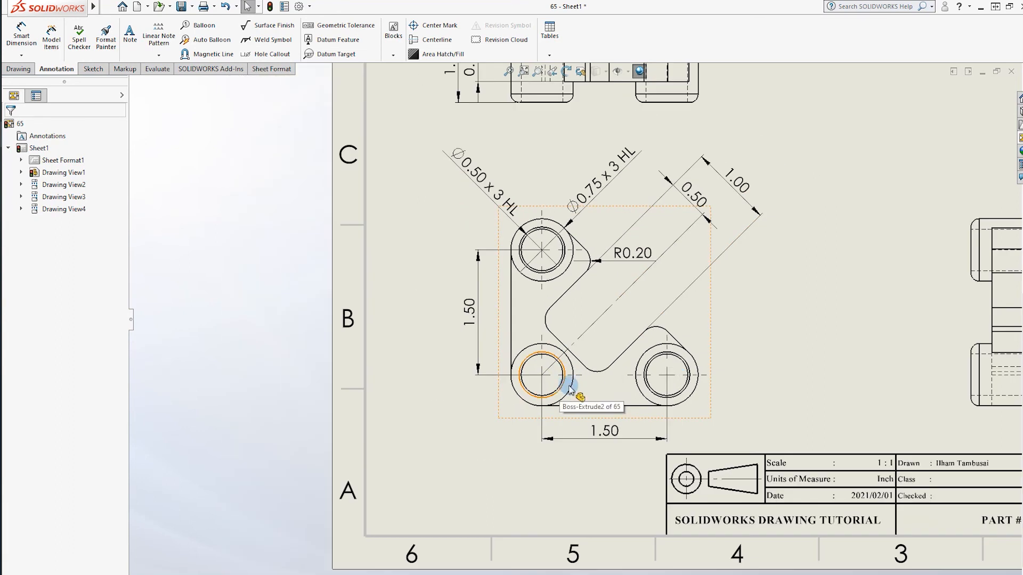
scroll(506, 318, down, 1)
scroll(722, 422, up, 2)
scroll(674, 307, down, 2)
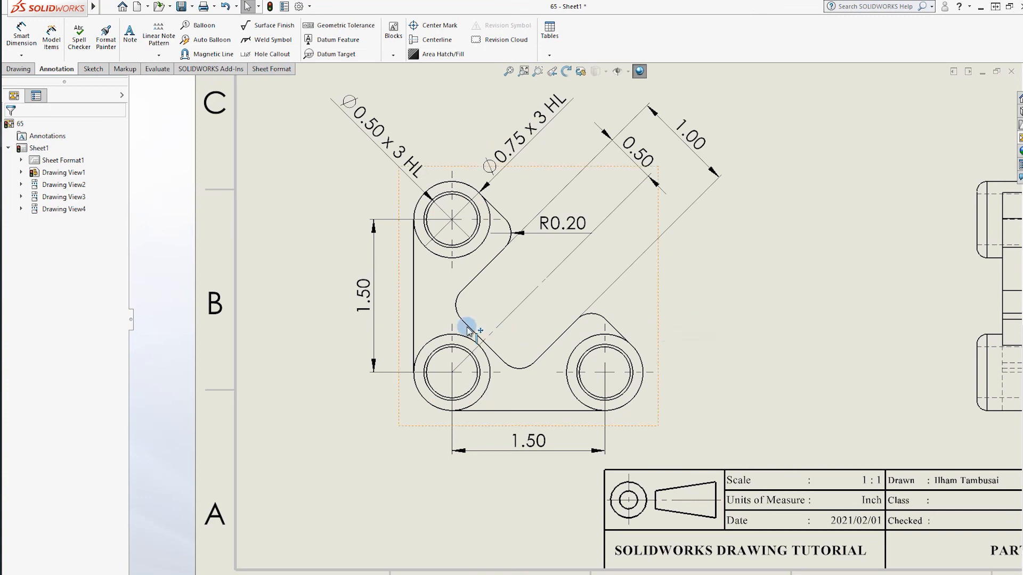
click(499, 226)
click(19, 43)
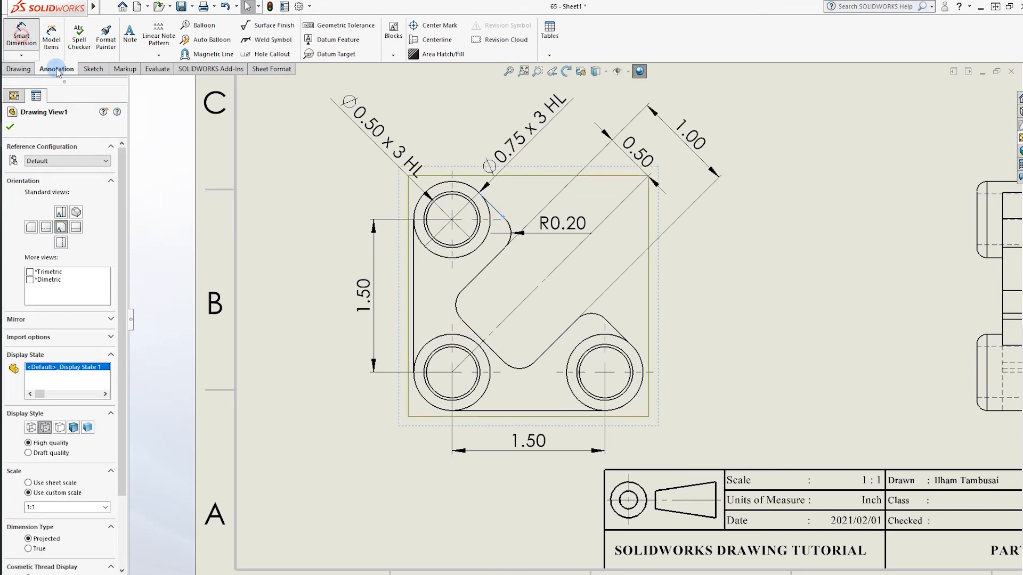
click(467, 326)
click(491, 204)
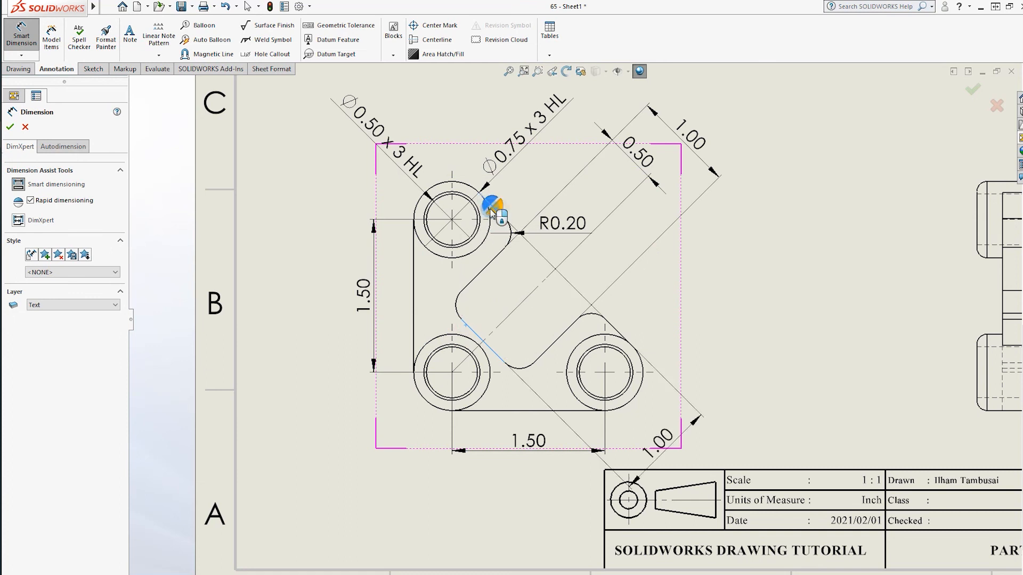
click(532, 319)
key(Escape)
- Add an angle dimension between the diagonal centerline and the plate's bottom edge, placed beyond the boss at the horizontal end
scroll(743, 324, up, 2)
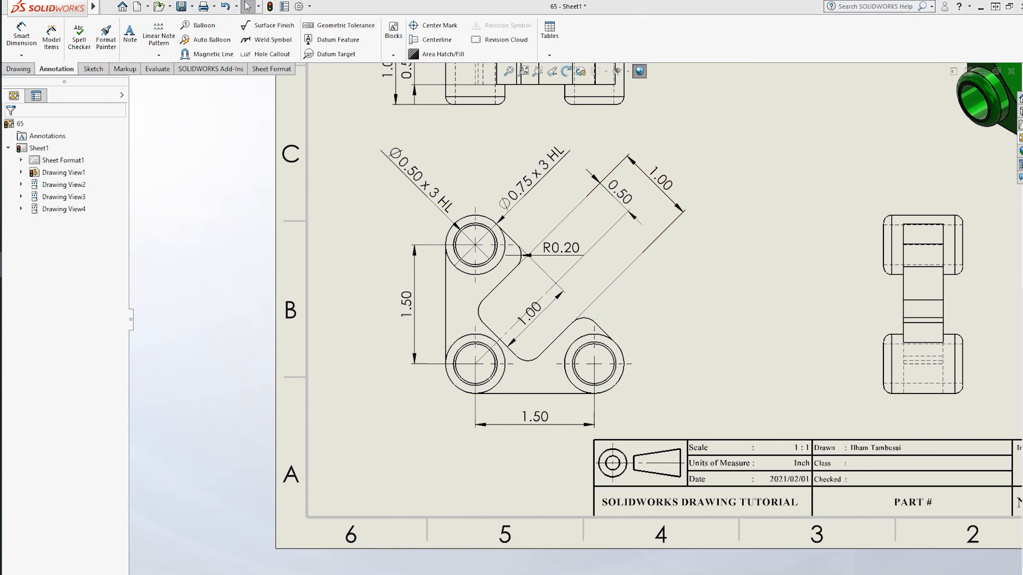
click(21, 33)
click(563, 275)
click(586, 393)
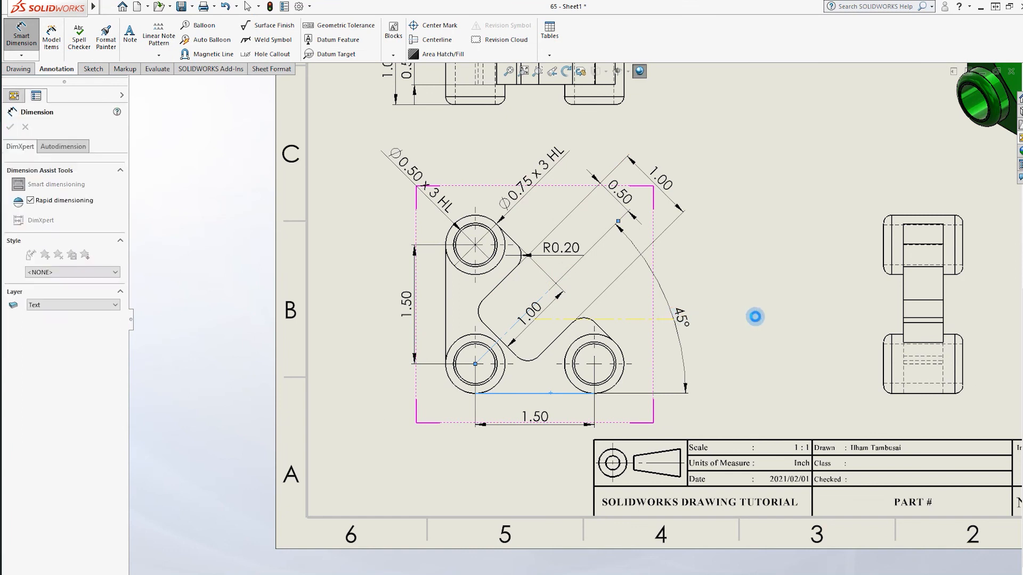
click(634, 320)
click(625, 304)
click(756, 290)
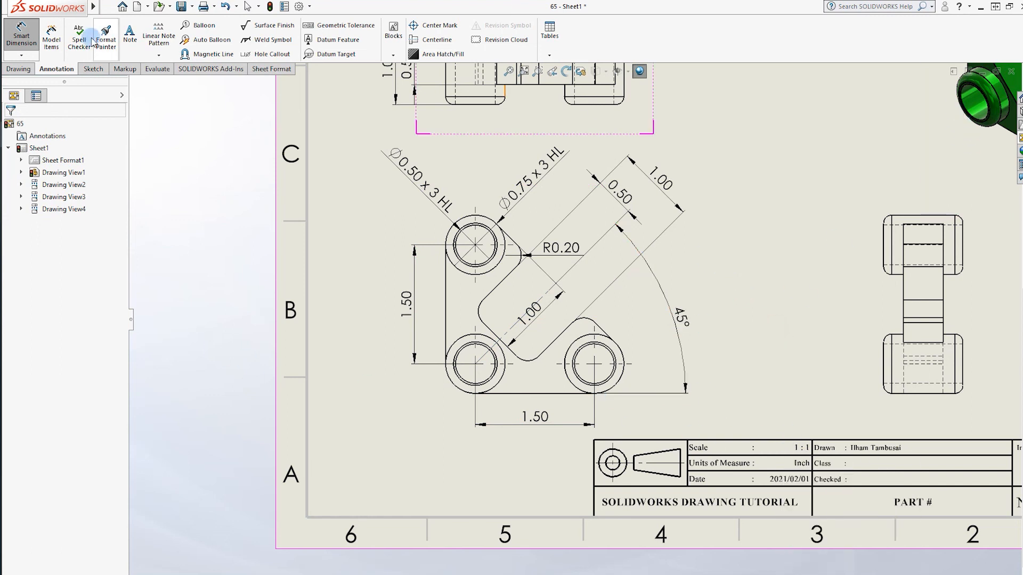
key(Escape)
- Switch to editing the sheet format and open the title block's date note for editing
right_click(728, 466)
click(772, 278)
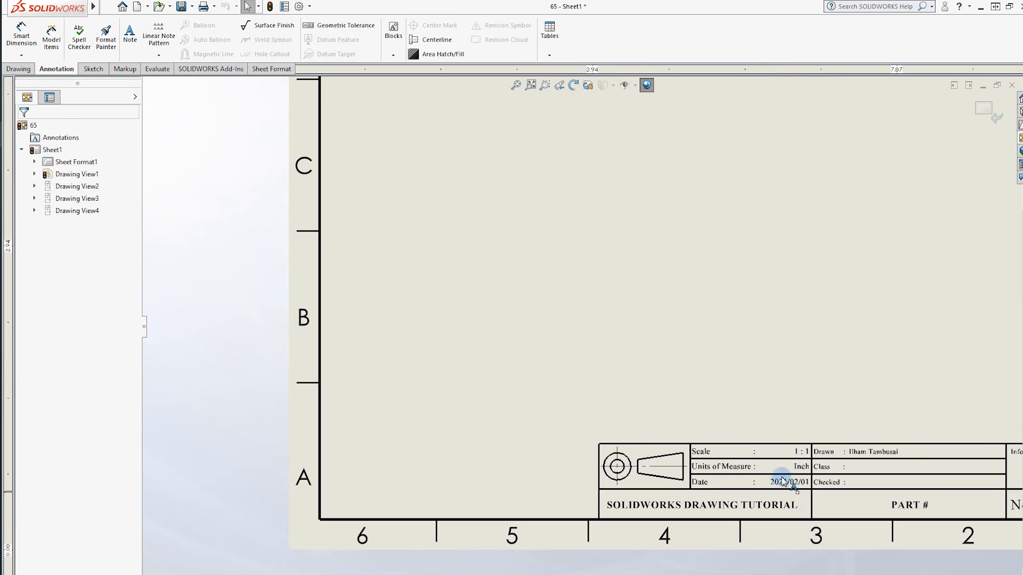
scroll(783, 478, down, 5)
double_click(718, 402)
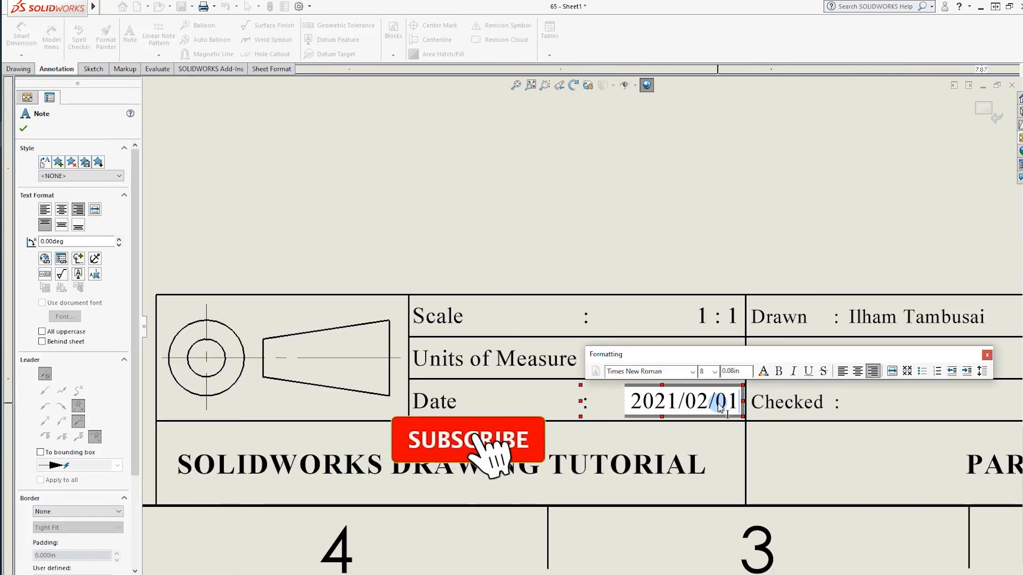